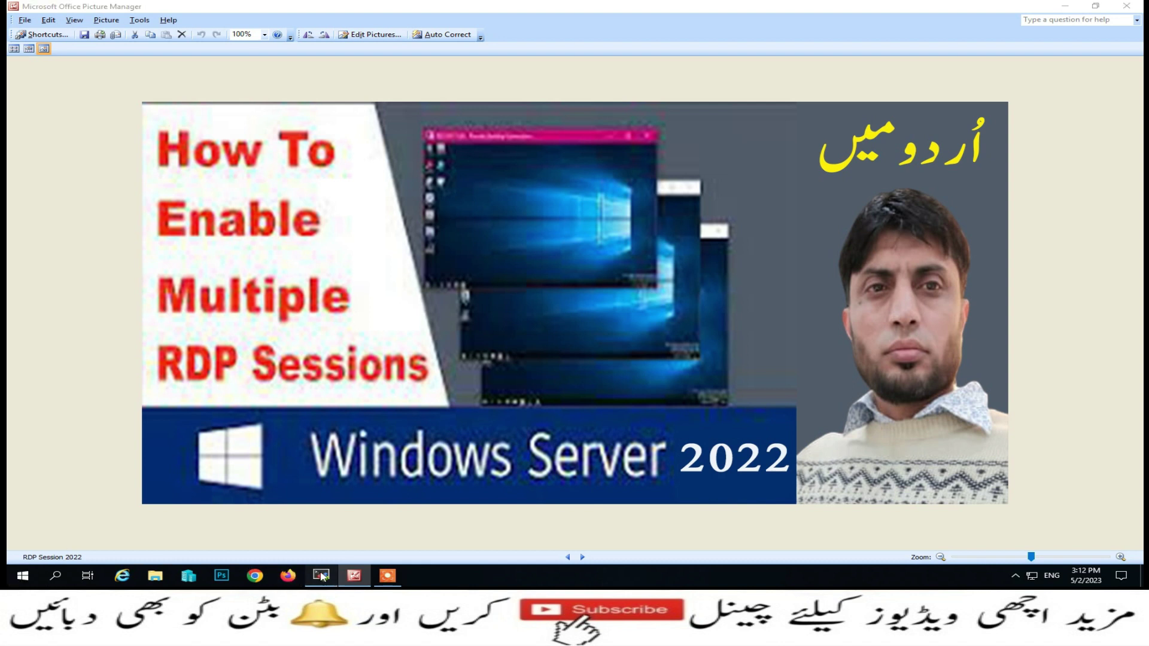
Bring the MobaXterm window showing the Windows Server 2022 remote desktop to the front
{"action": "left_click", "coordinate": [321, 576]}
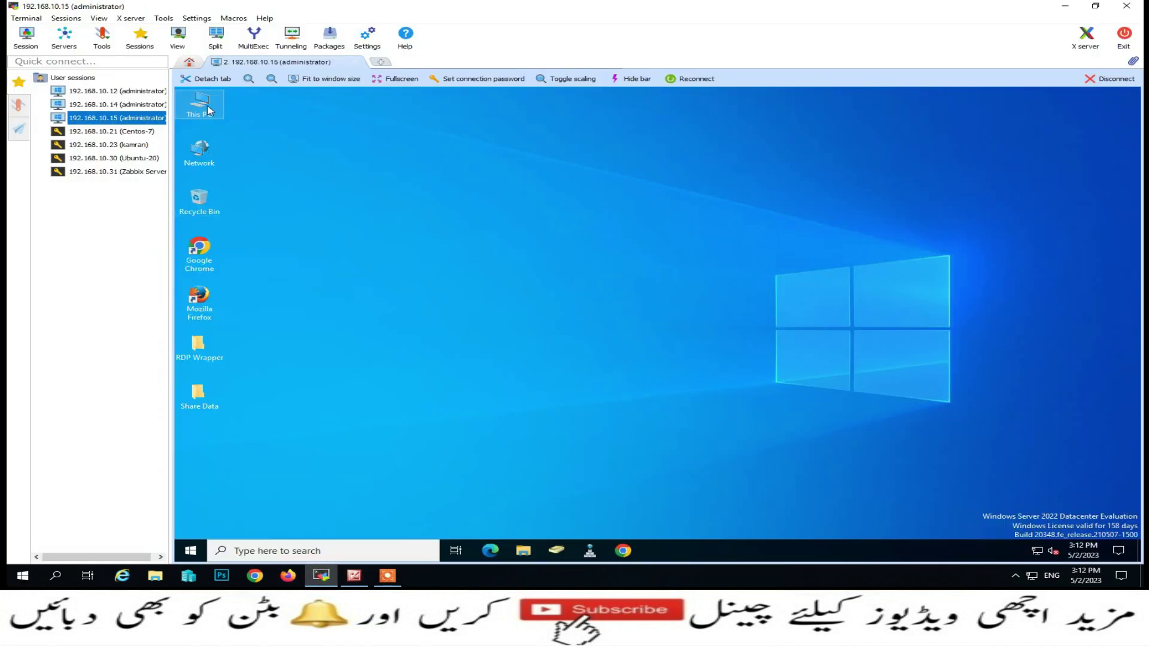
{"action": "left_click", "coordinate": [207, 108]}
{"action": "right_click", "coordinate": [208, 108]}
{"action": "left_click", "coordinate": [265, 229]}
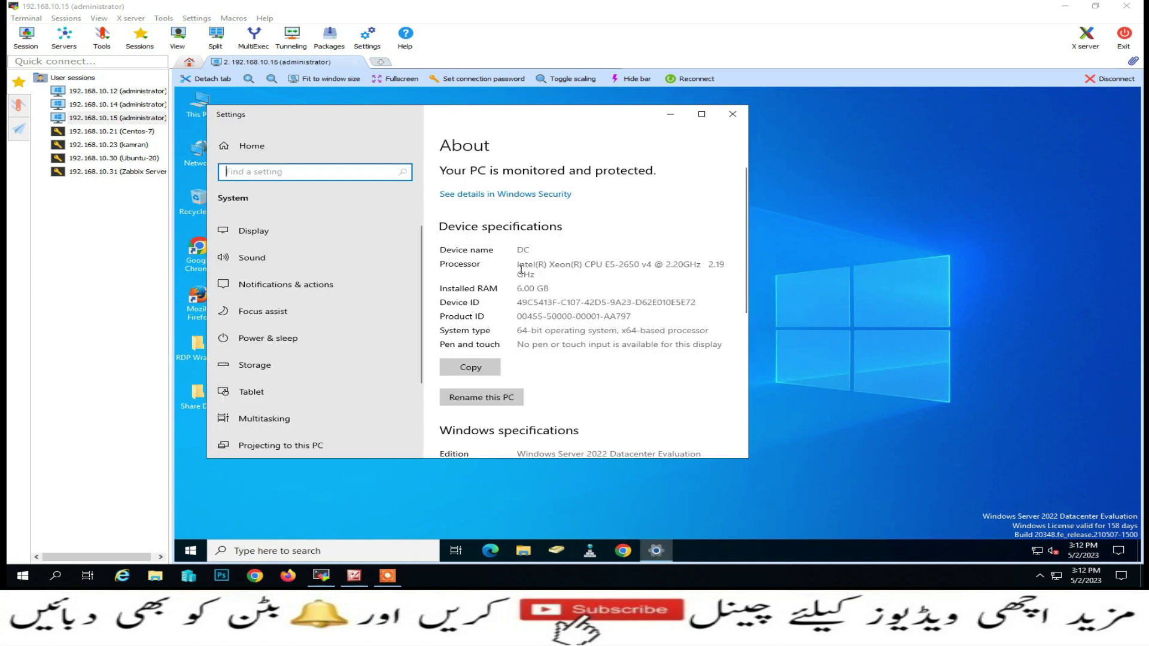
{"action": "scroll", "coordinate": [530, 299], "scroll_direction": "down", "scroll_amount": 3}
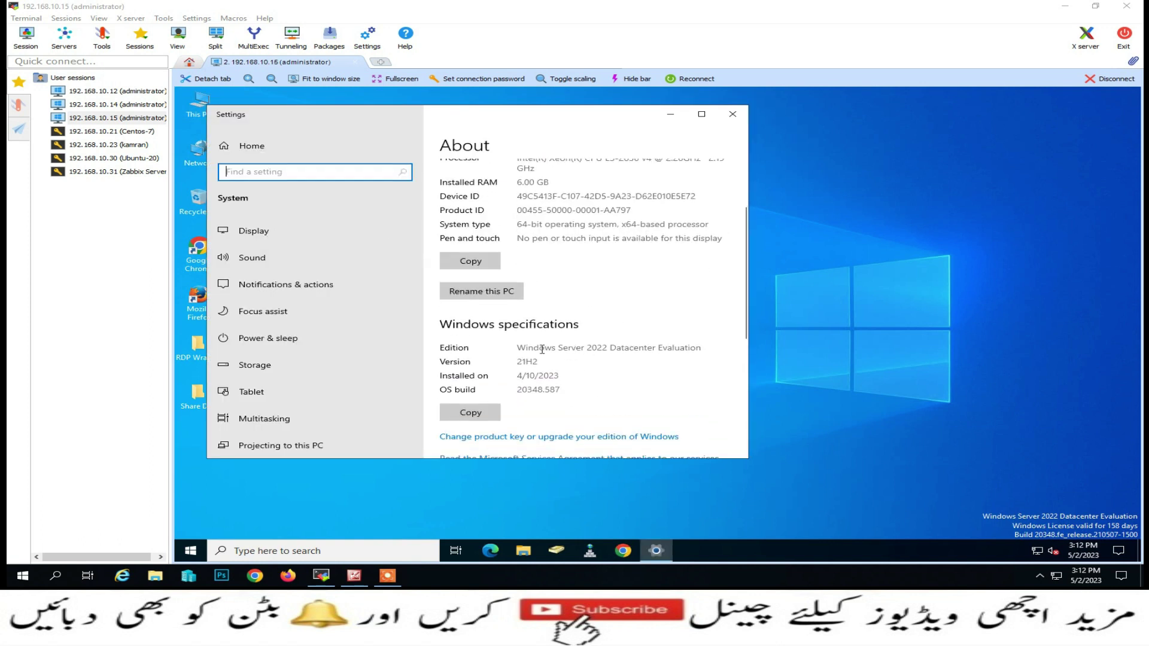
{"action": "left_click_drag", "start_coordinate": [517, 348], "coordinate": [608, 345]}
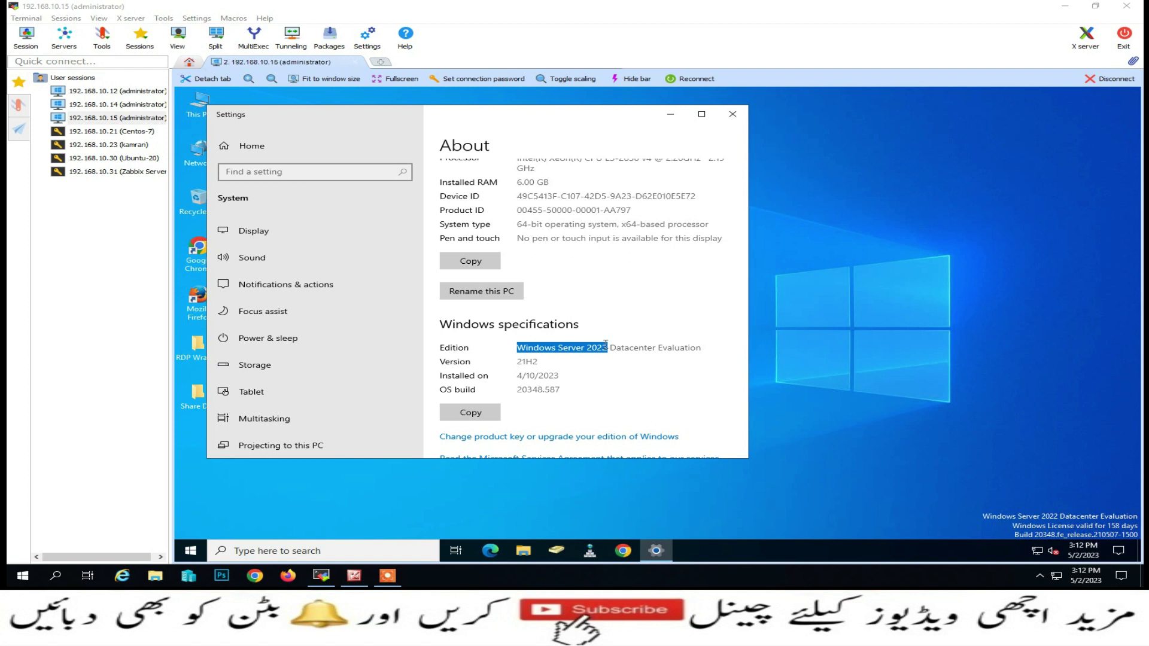
{"action": "left_click", "coordinate": [732, 117]}
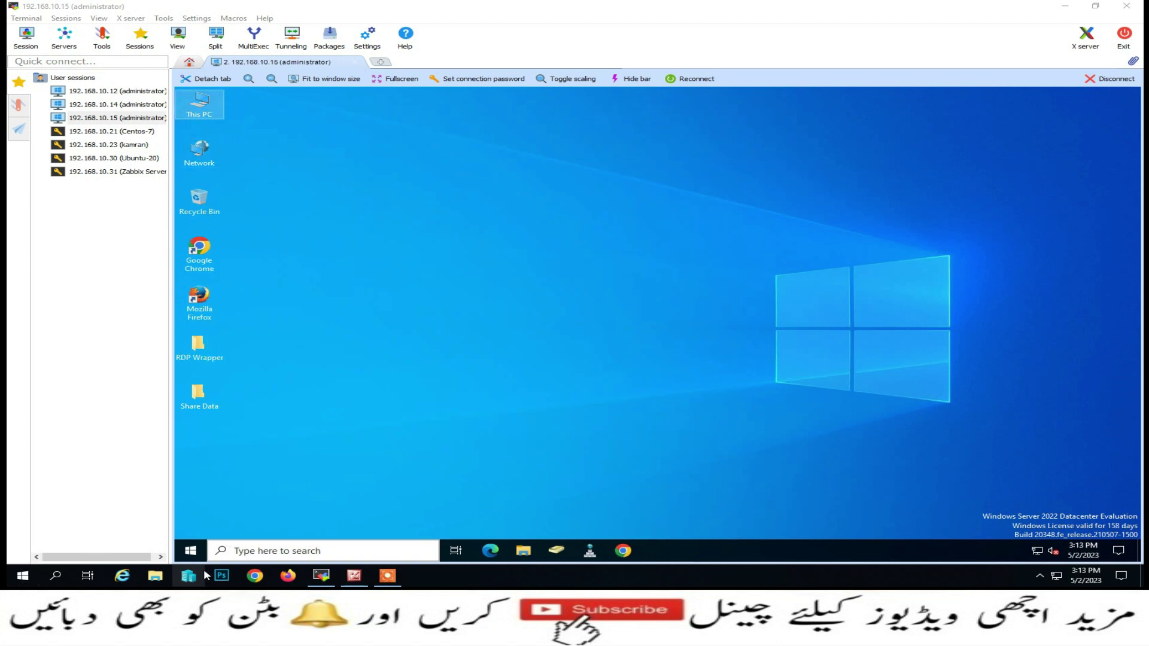
Open a command prompt on the server and run ipconfig to confirm IPv4 192.168.10.15
{"action": "right_click", "coordinate": [191, 551]}
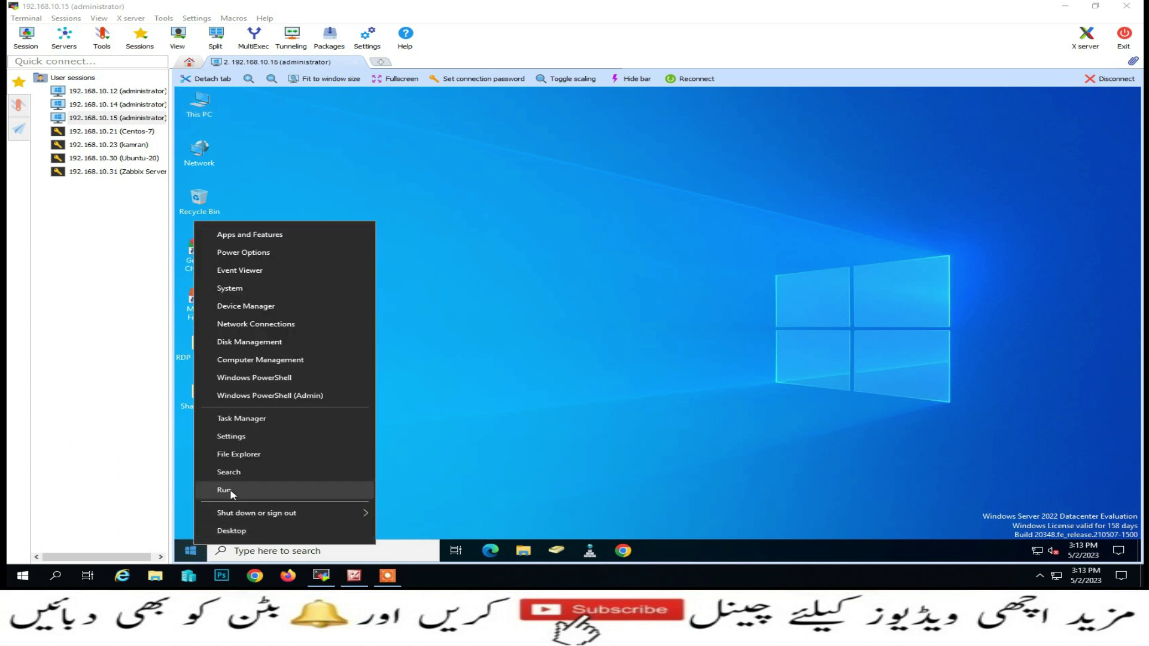
{"action": "left_click", "coordinate": [222, 489]}
{"action": "type", "text": "cmd"}
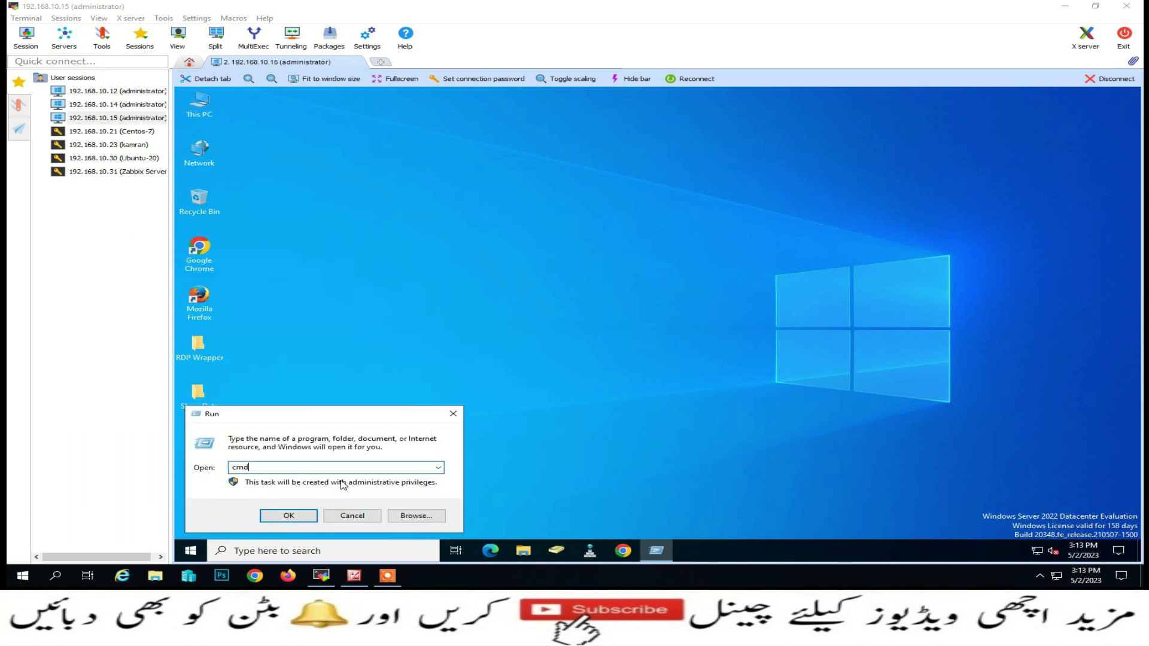
{"action": "key", "text": "Return"}
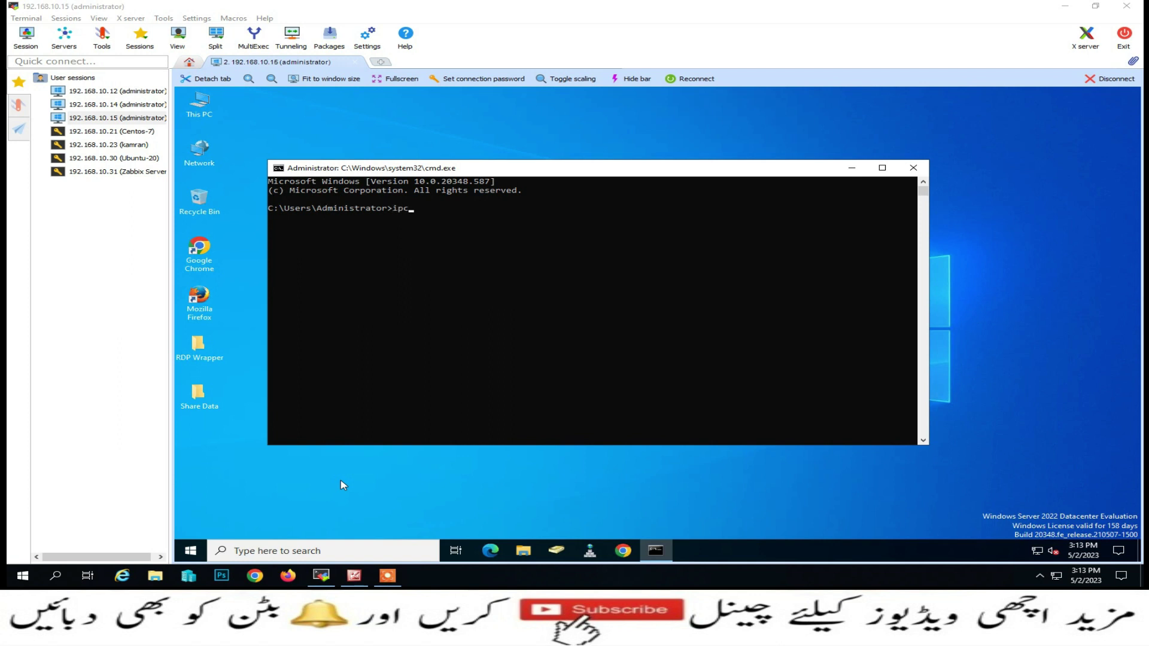
{"action": "type", "text": "ipconfig"}
{"action": "key", "text": "Return"}
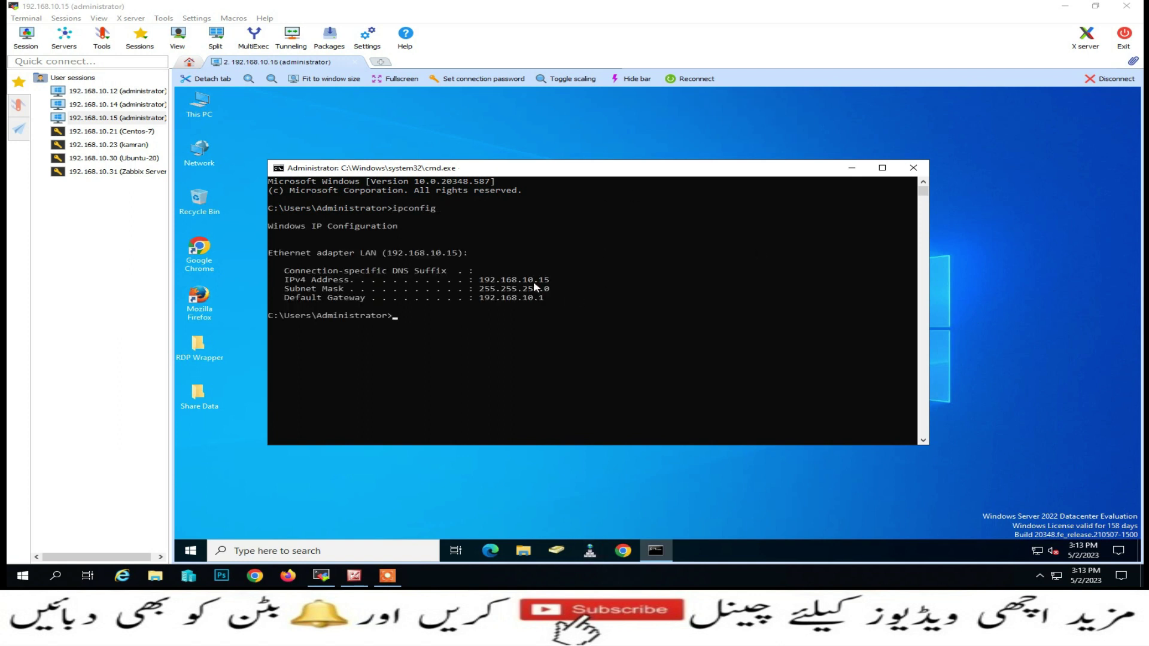
Browse the Networking, Marketing, Accounts and Software OUs in Active Directory Users and Computers, then close it
{"action": "left_click", "coordinate": [558, 553]}
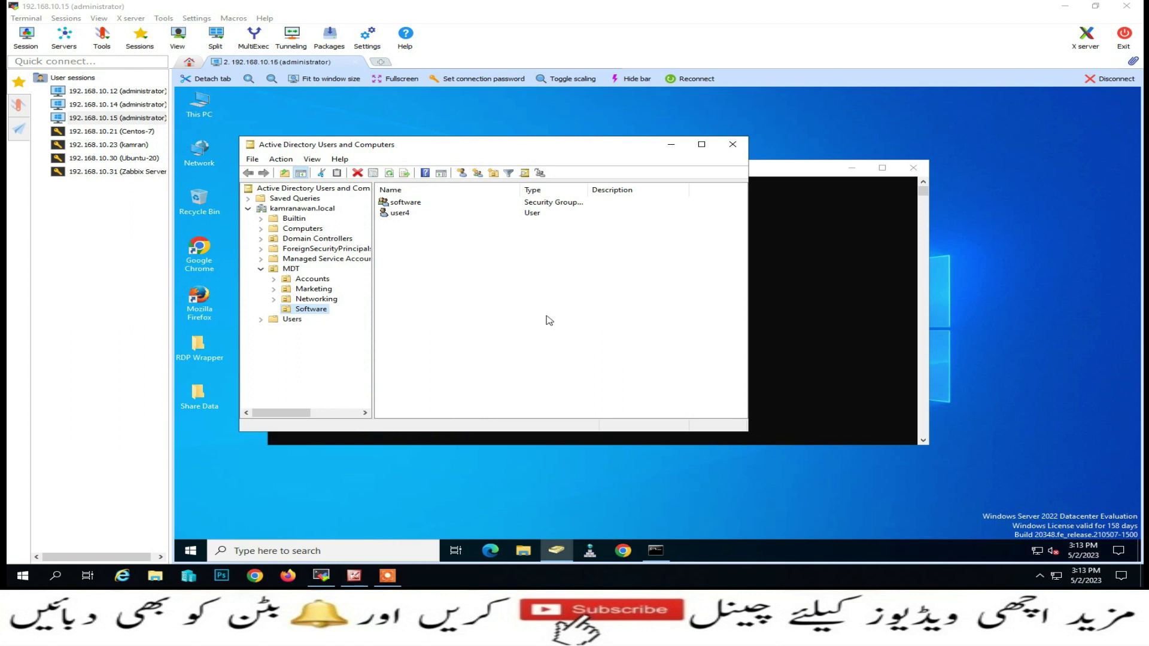
{"action": "left_click", "coordinate": [320, 300]}
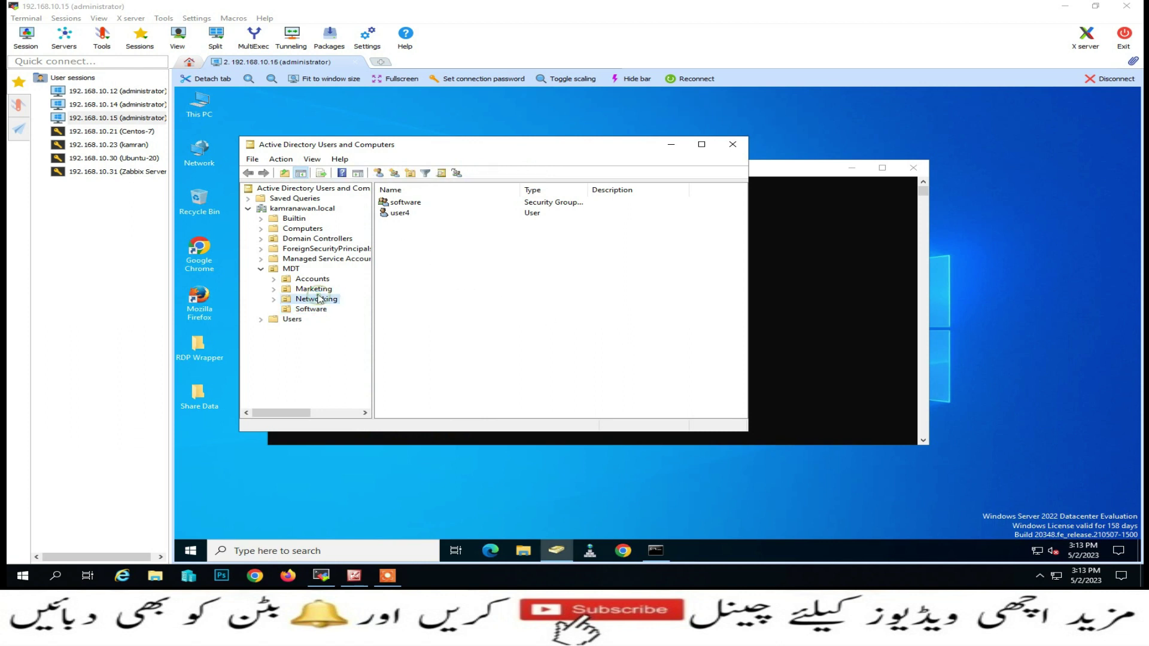
{"action": "left_click", "coordinate": [322, 290]}
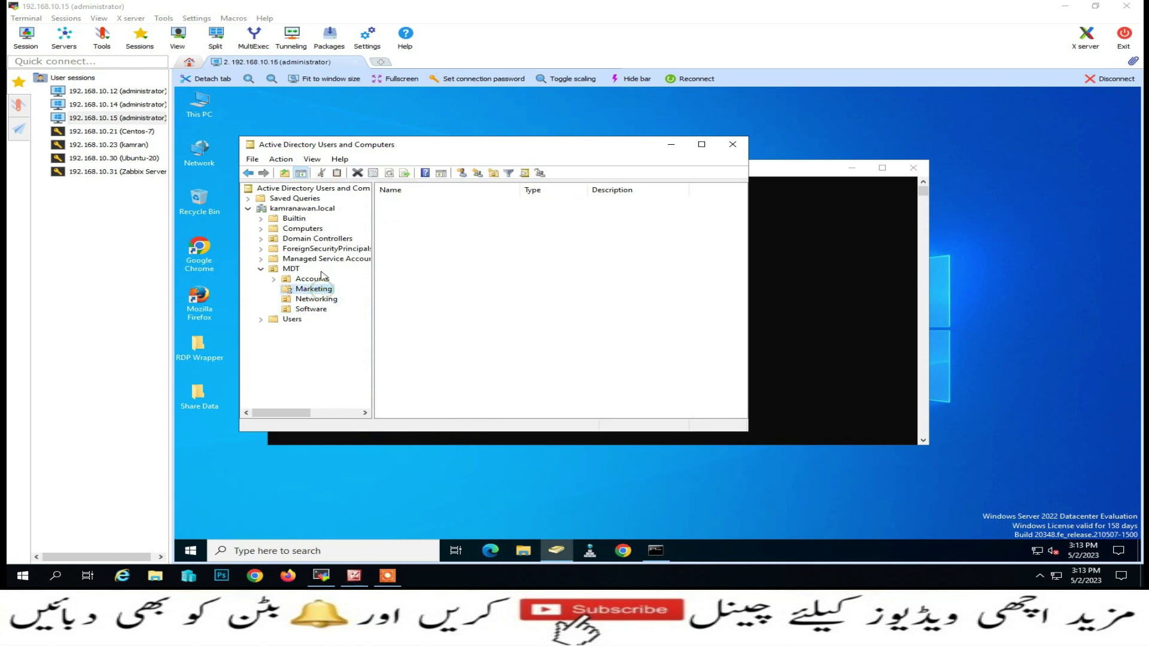
{"action": "left_click", "coordinate": [323, 280]}
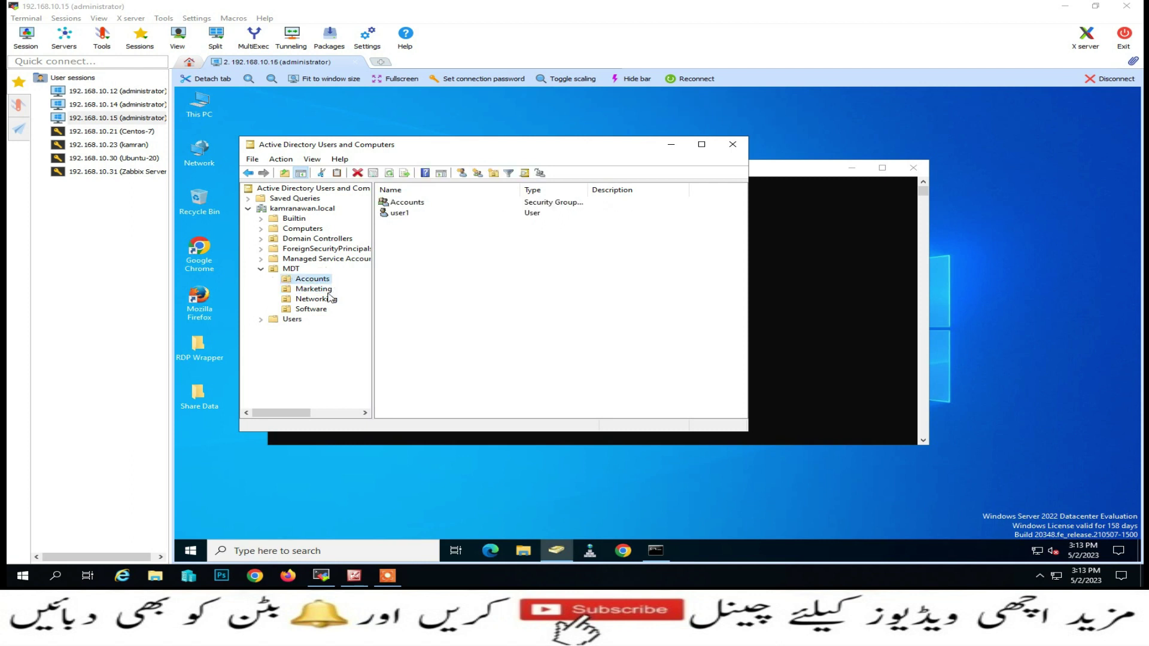
{"action": "left_click", "coordinate": [328, 290]}
{"action": "left_click", "coordinate": [328, 299]}
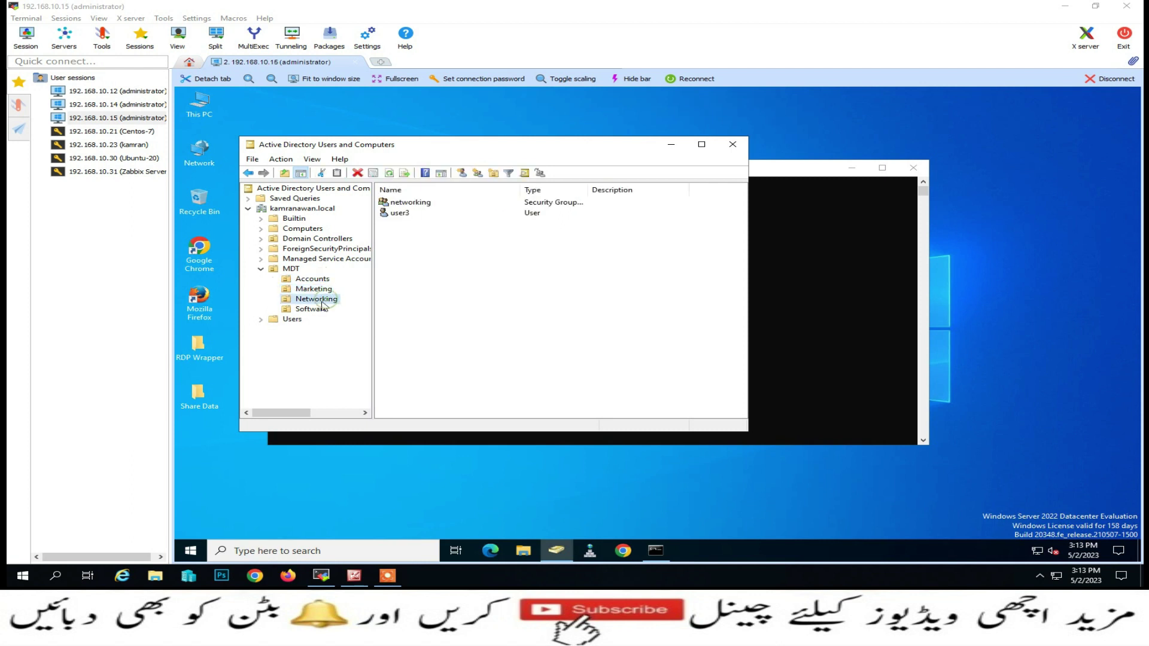
{"action": "left_click", "coordinate": [317, 311]}
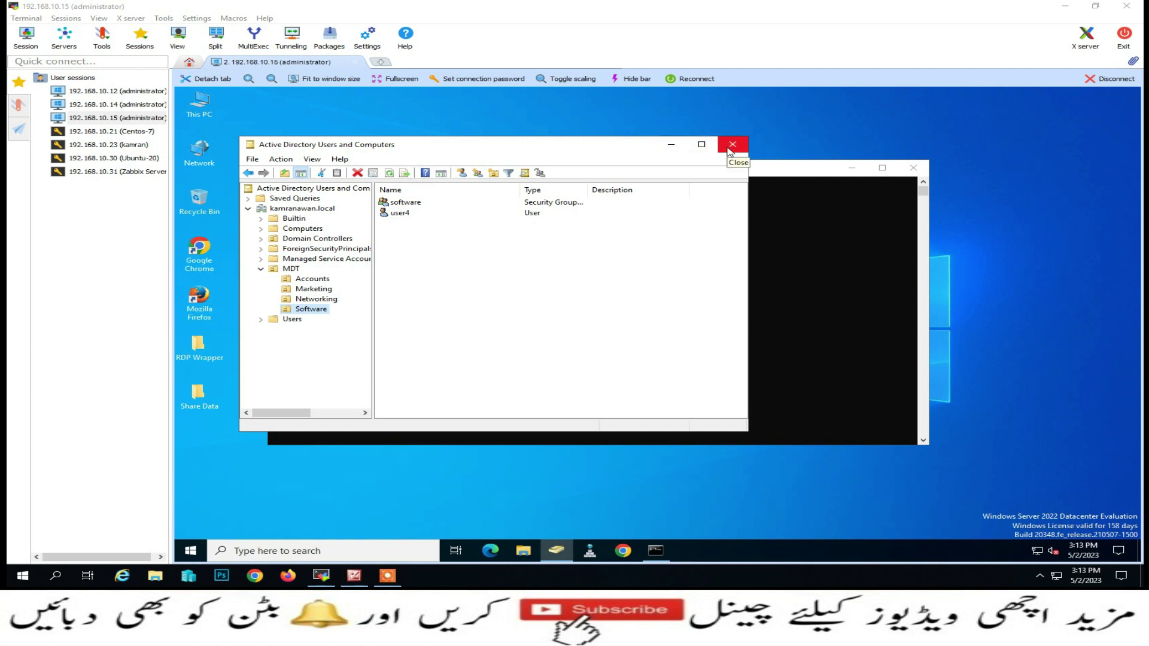
{"action": "left_click", "coordinate": [730, 147]}
{"action": "right_click", "coordinate": [211, 111]}
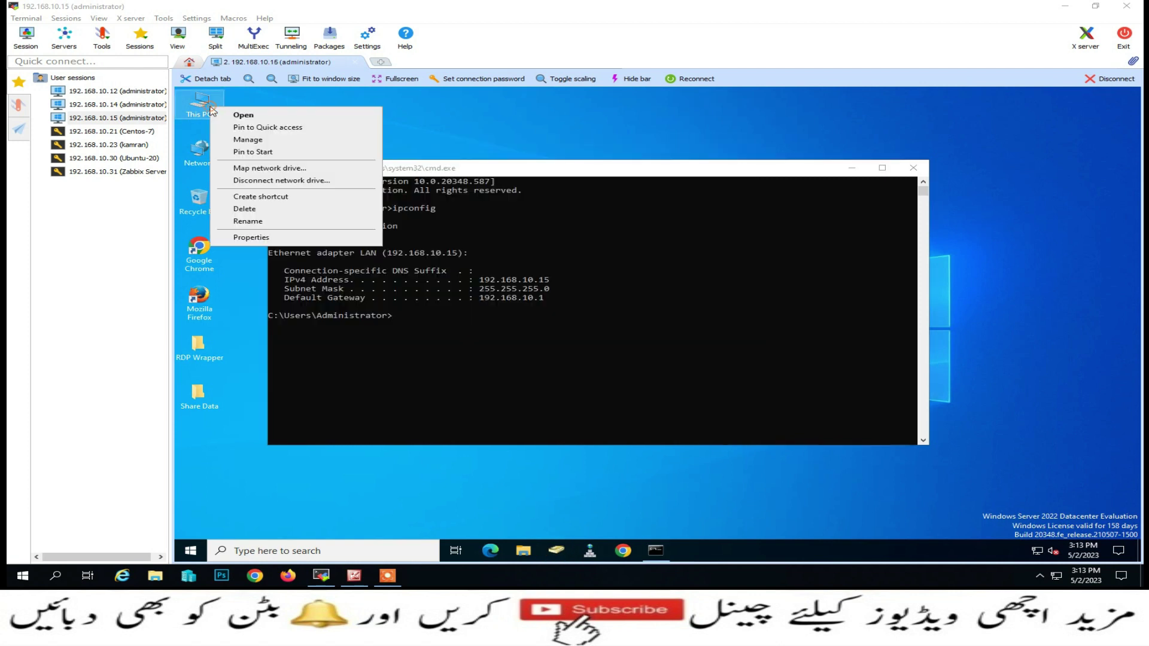
{"action": "left_click", "coordinate": [248, 238]}
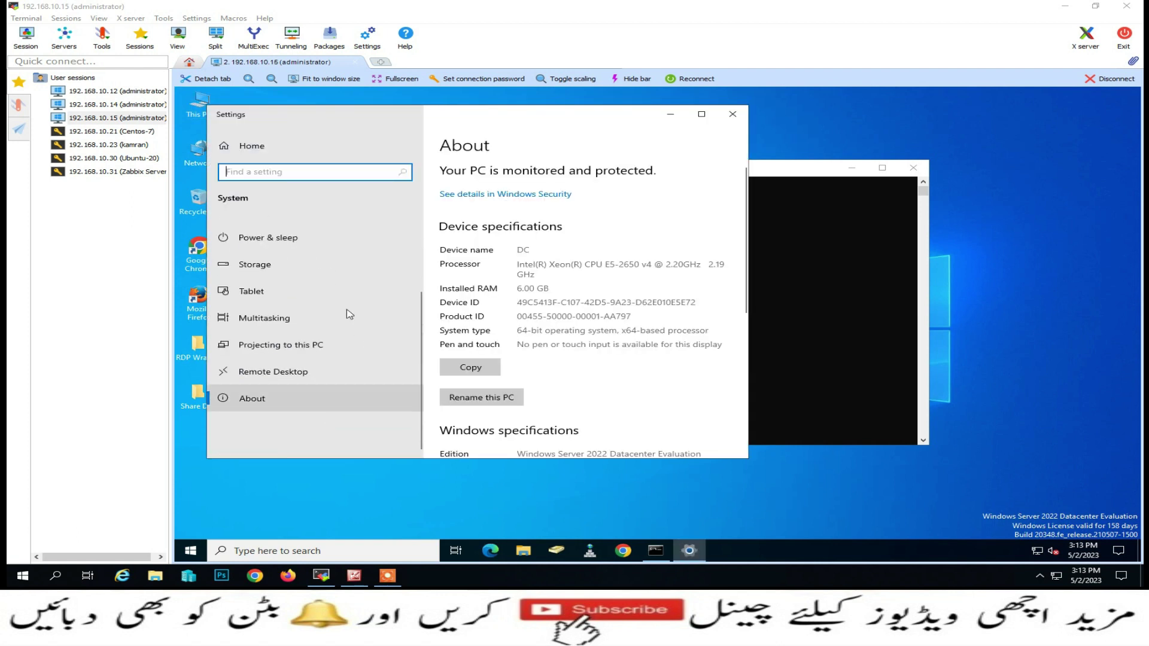
{"action": "left_click", "coordinate": [701, 114]}
{"action": "scroll", "coordinate": [607, 422], "scroll_direction": "down", "scroll_amount": 1}
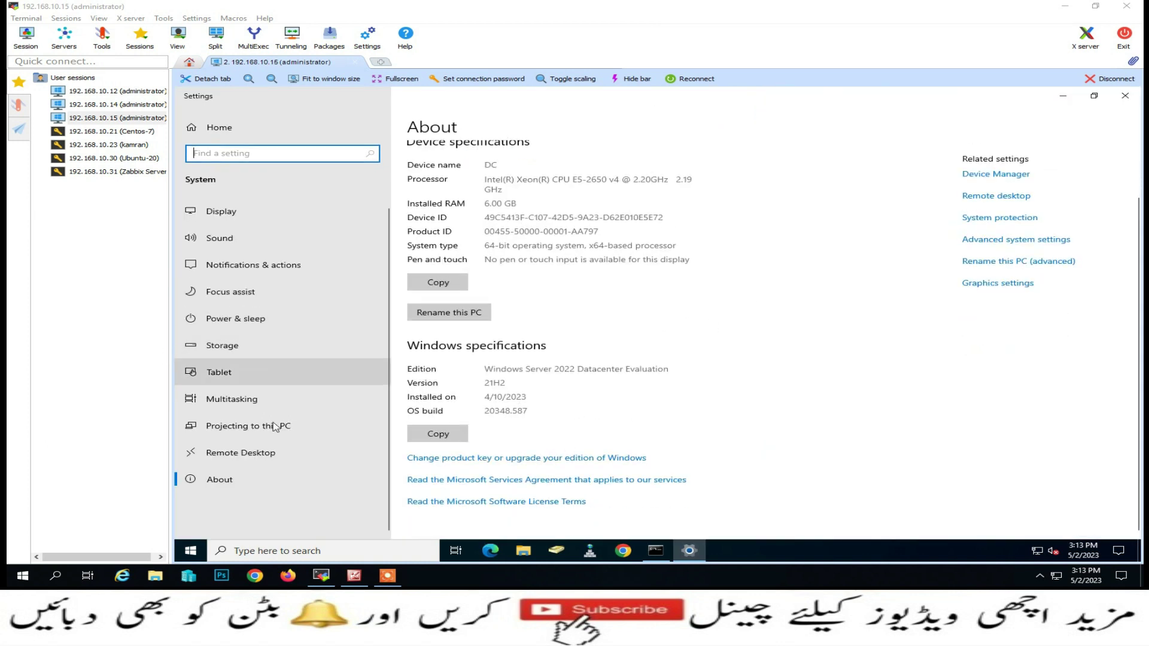
{"action": "left_click", "coordinate": [258, 451]}
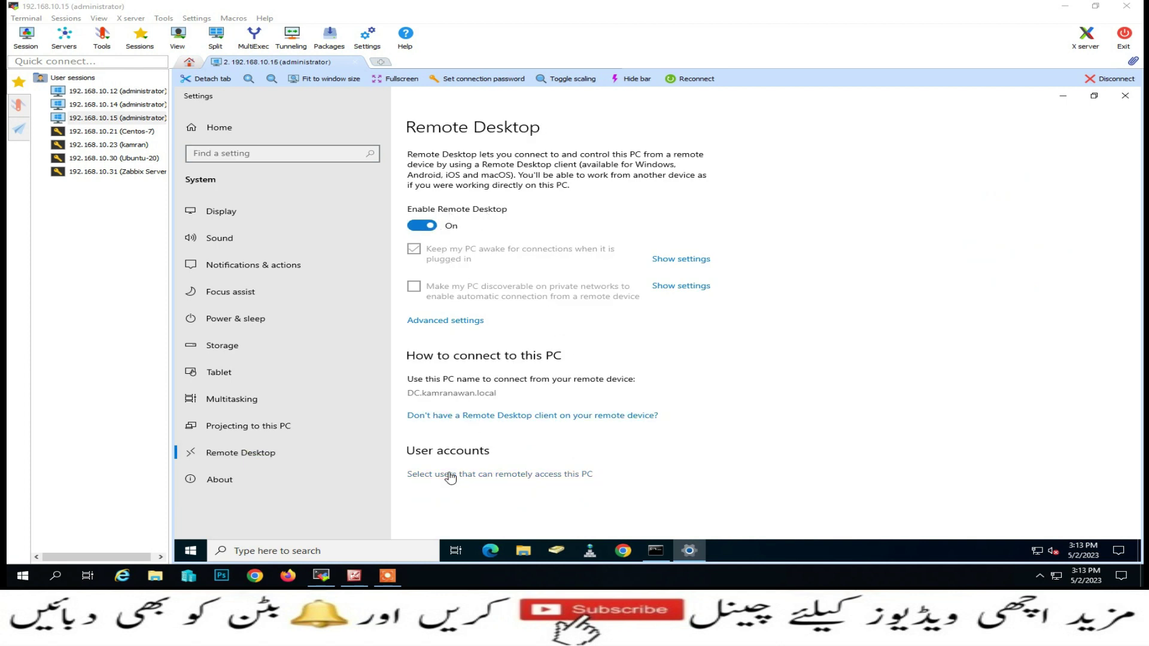
{"action": "left_click", "coordinate": [526, 481]}
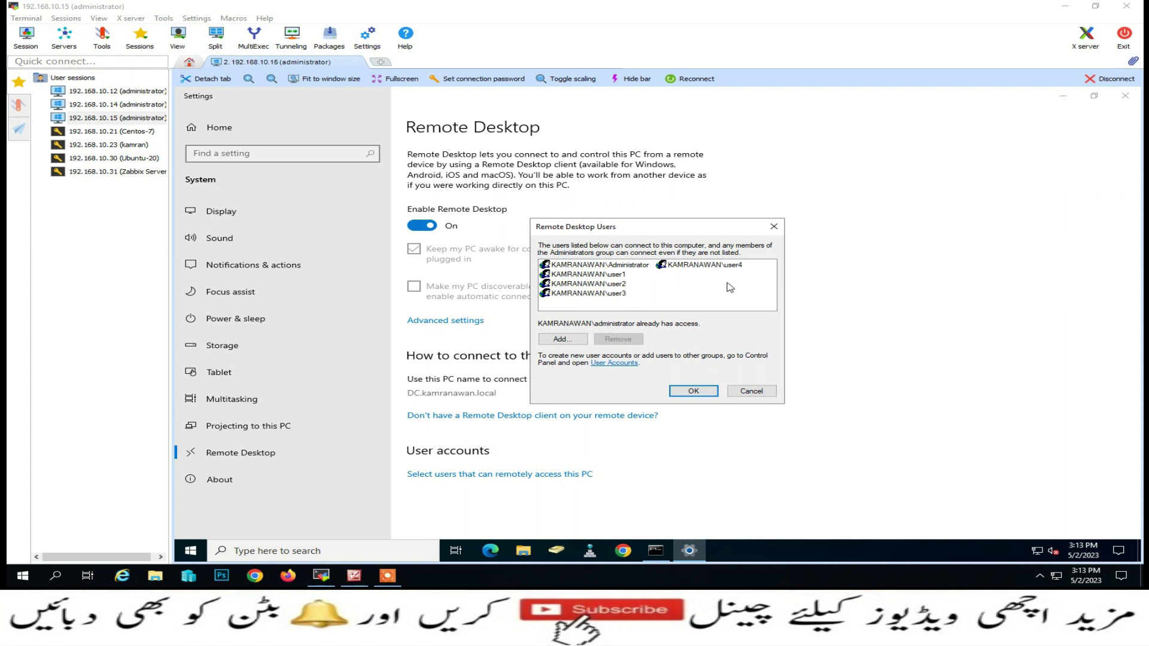
{"action": "left_click", "coordinate": [691, 390]}
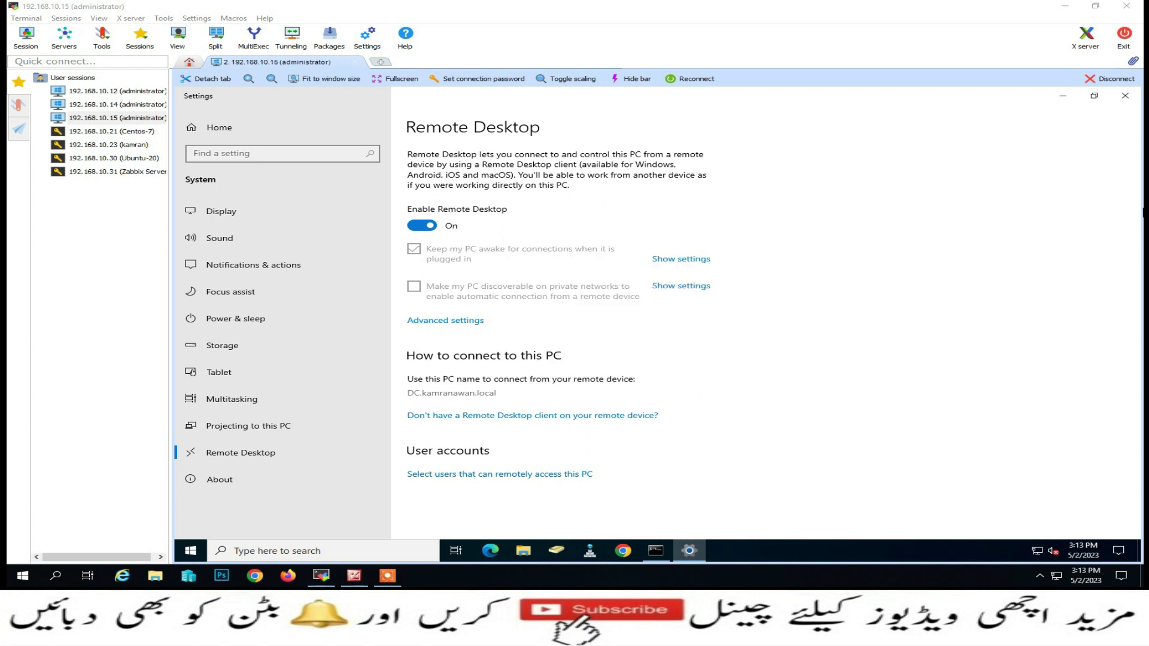
{"action": "left_click", "coordinate": [1125, 95]}
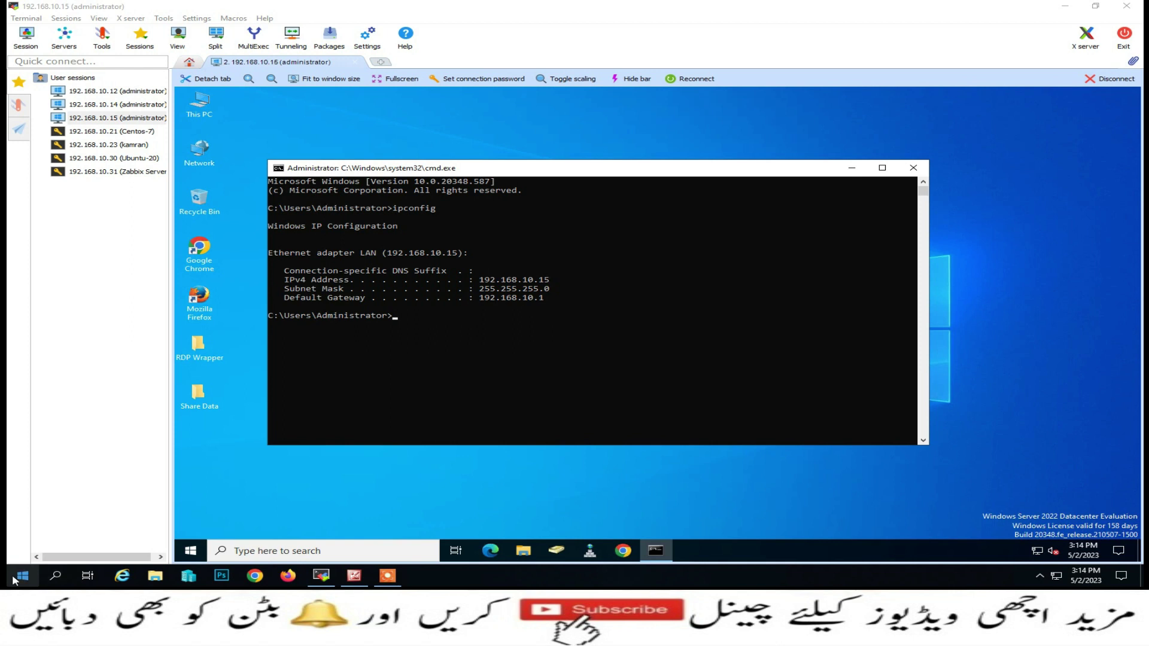
Launch mstsc locally and attempt an RDP sign-in to 192.168.10.15 with the test user's password
{"action": "left_click", "coordinate": [1065, 6]}
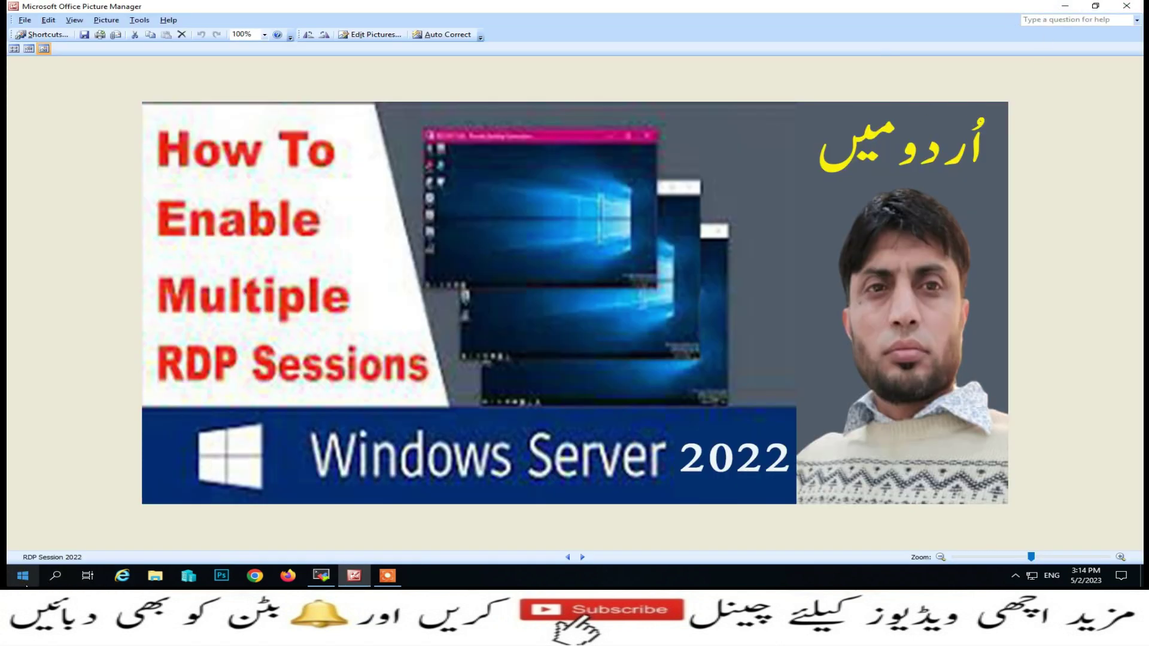
{"action": "right_click", "coordinate": [24, 577]}
{"action": "left_click", "coordinate": [57, 536]}
{"action": "type", "text": "mstsc"}
{"action": "key", "text": "Return"}
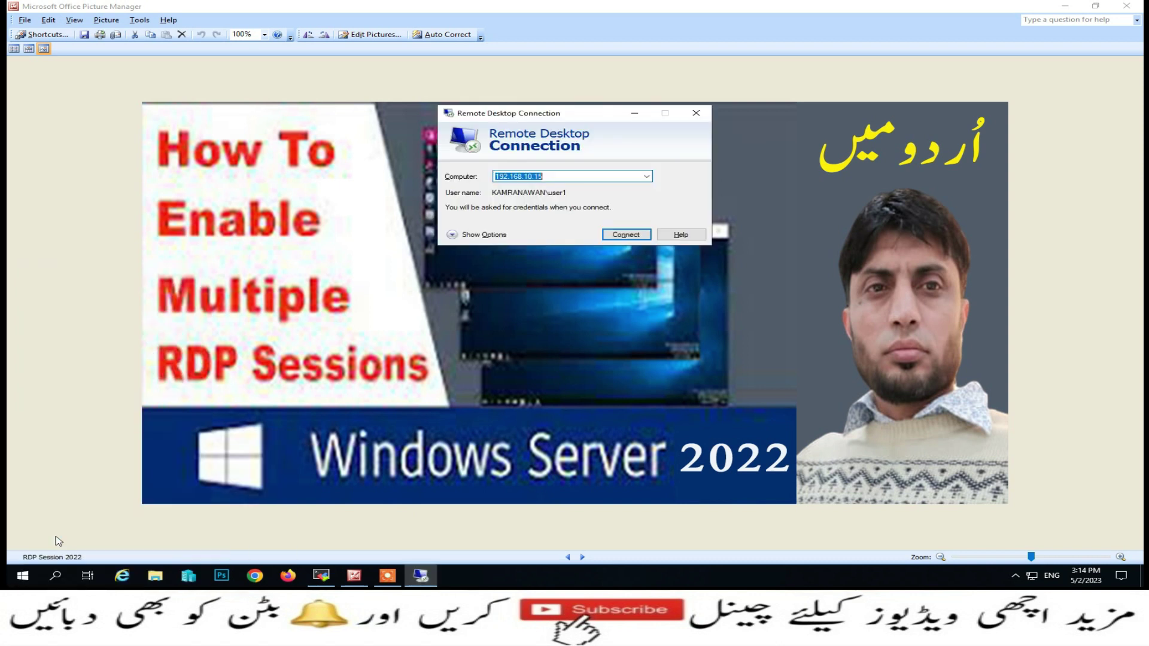
{"action": "key", "text": "Return"}
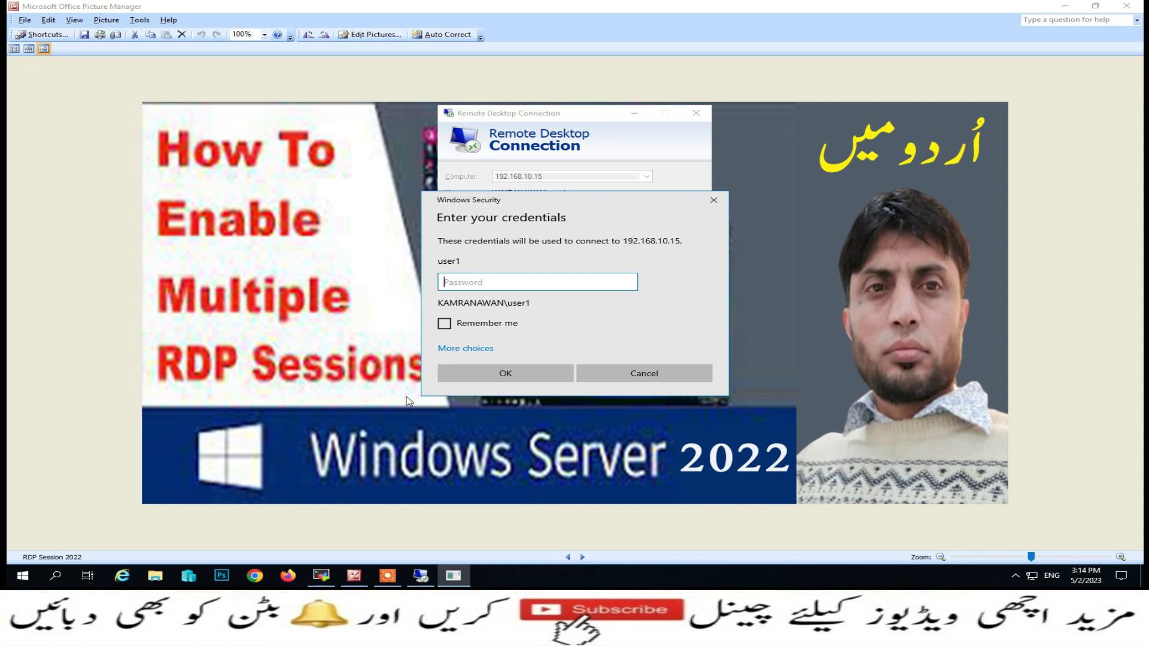
{"action": "type", "text": "•••••"}
{"action": "key", "text": "Return"}
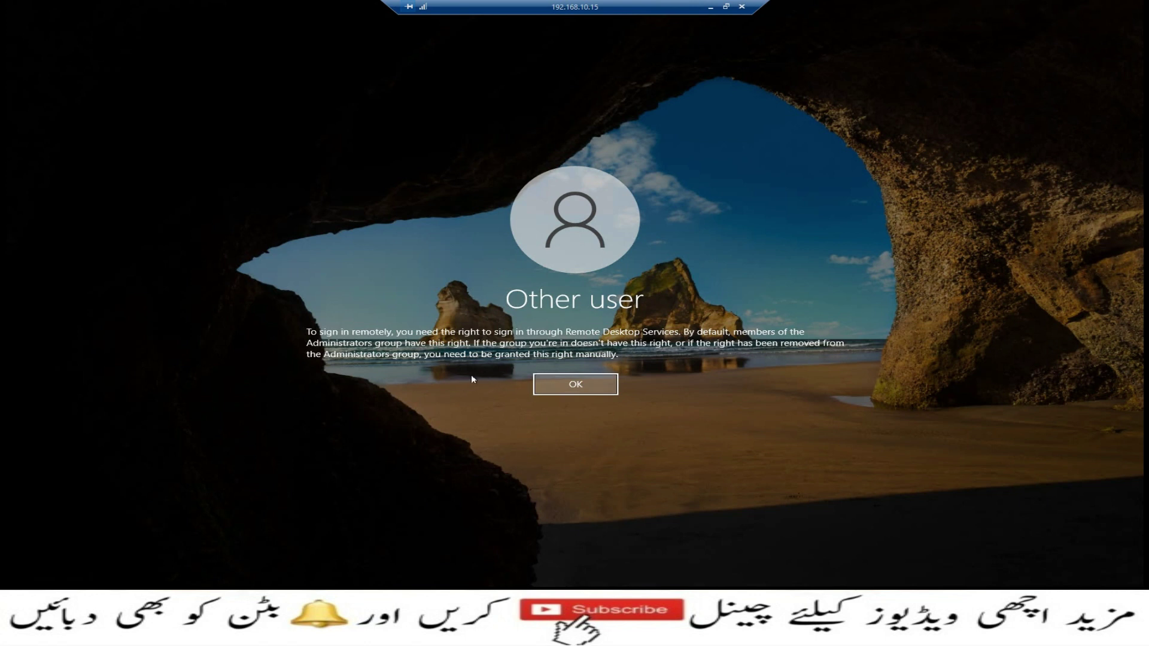
Dismiss the sign-in rights error, return to the MobaXterm server session and close its command prompt
{"action": "left_click", "coordinate": [541, 383]}
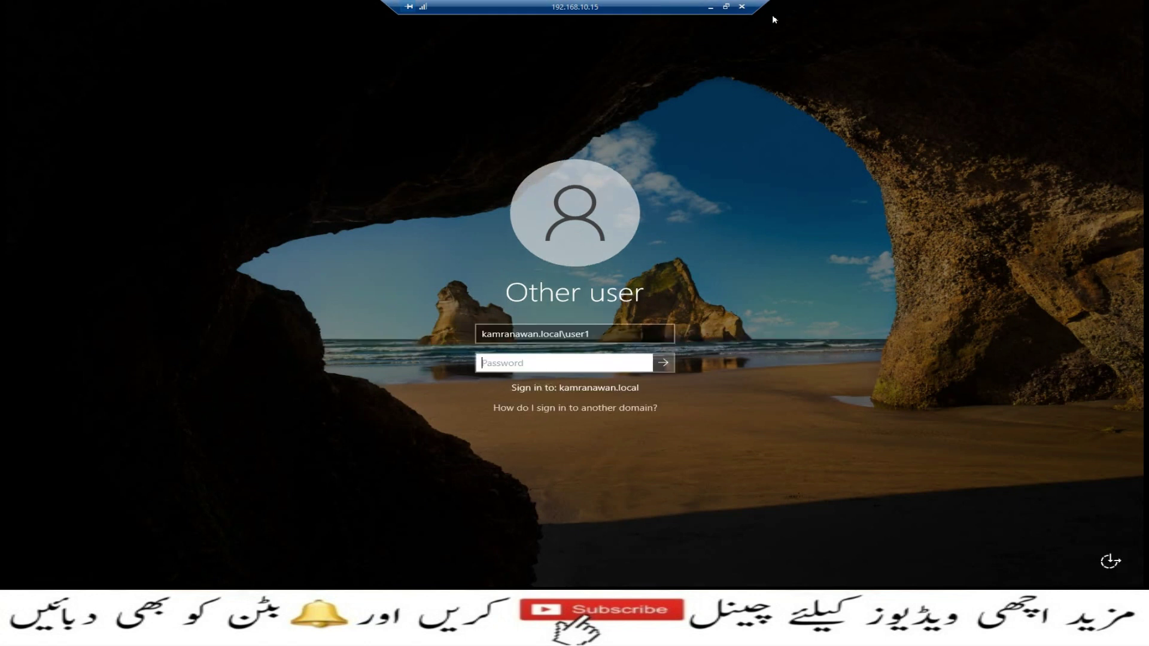
{"action": "left_click", "coordinate": [710, 8]}
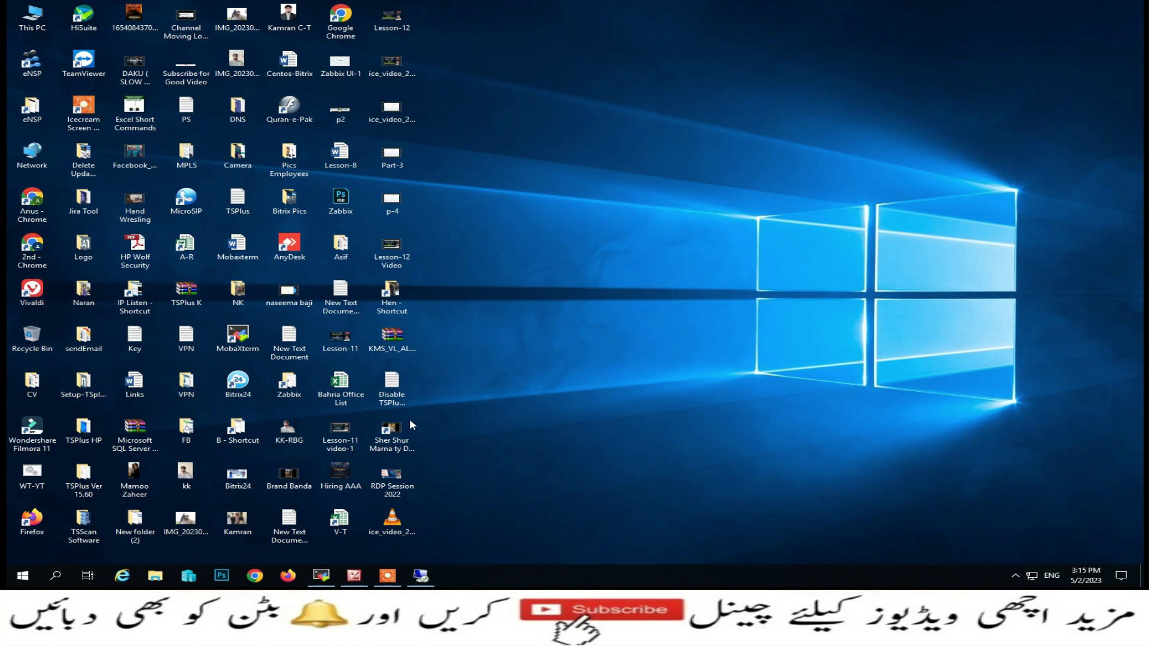
{"action": "left_click", "coordinate": [330, 576]}
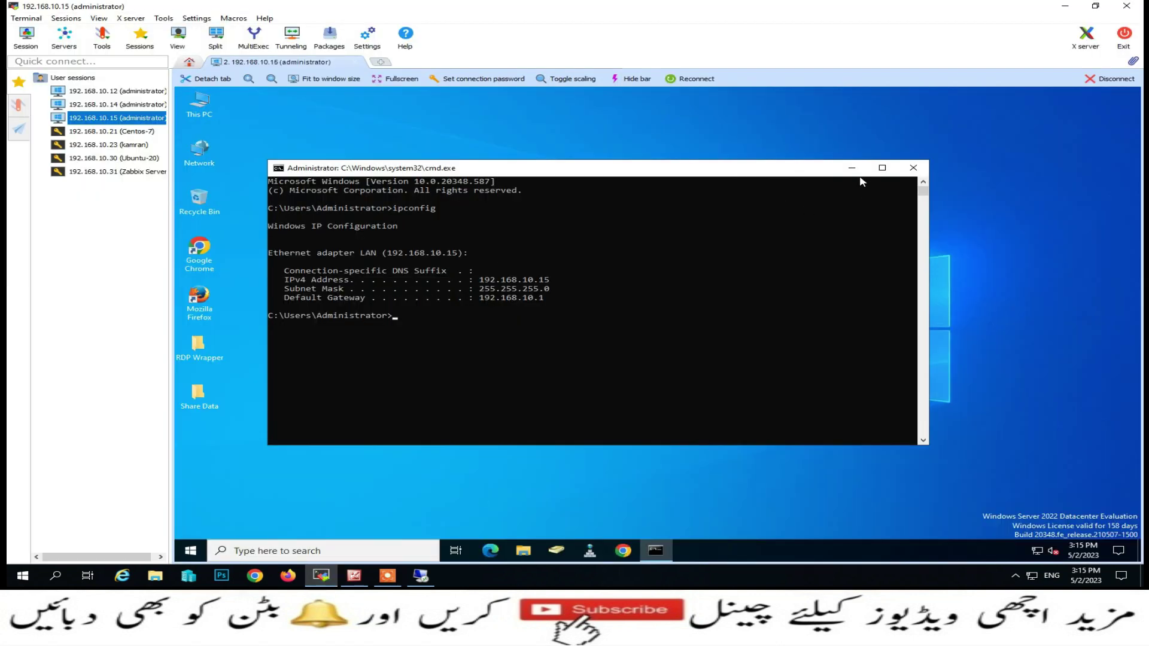
{"action": "left_click", "coordinate": [914, 168]}
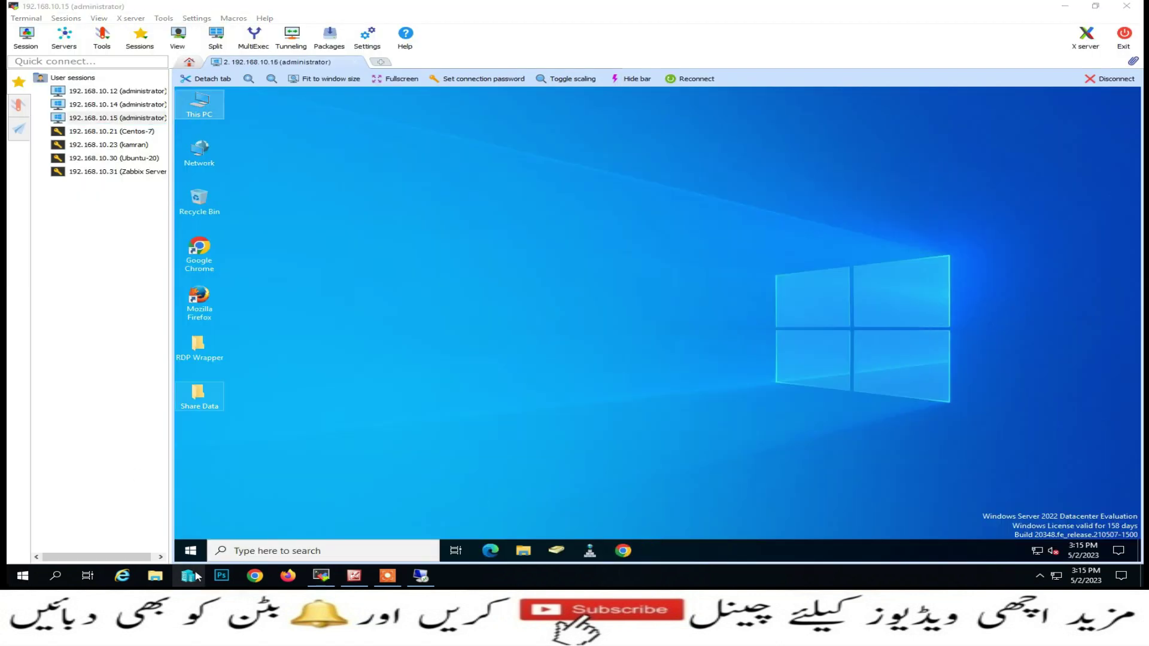
Launch gpedit.msc on the server, correcting the mistyped command
{"action": "right_click", "coordinate": [191, 550]}
{"action": "left_click", "coordinate": [228, 494]}
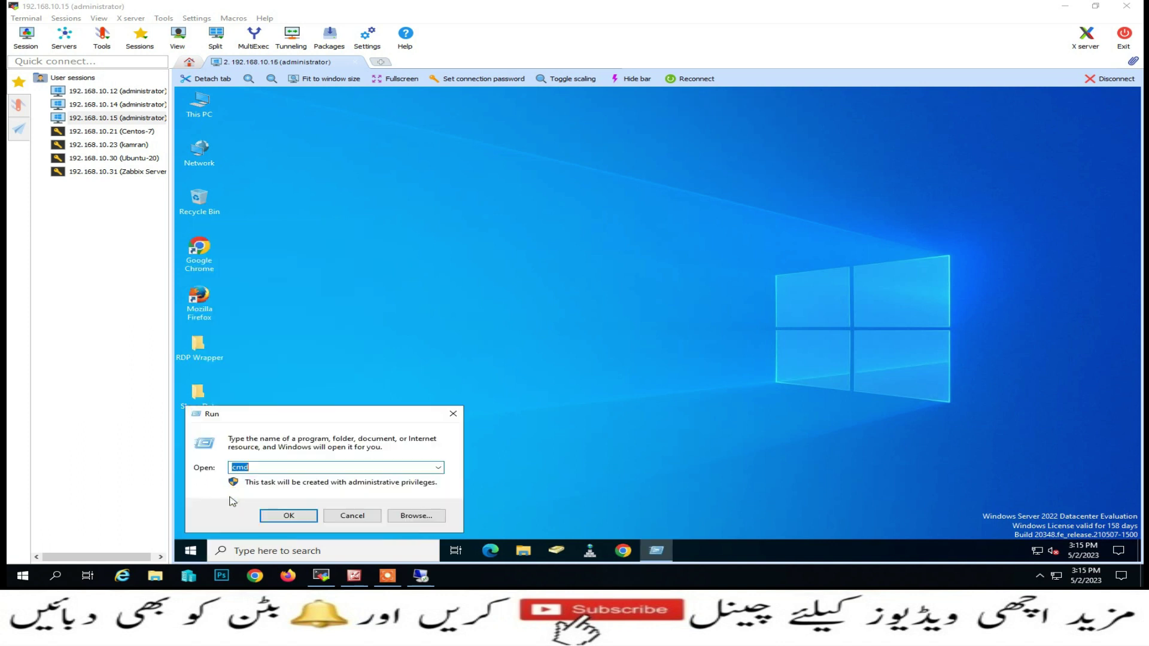
{"action": "type", "text": "gped"}
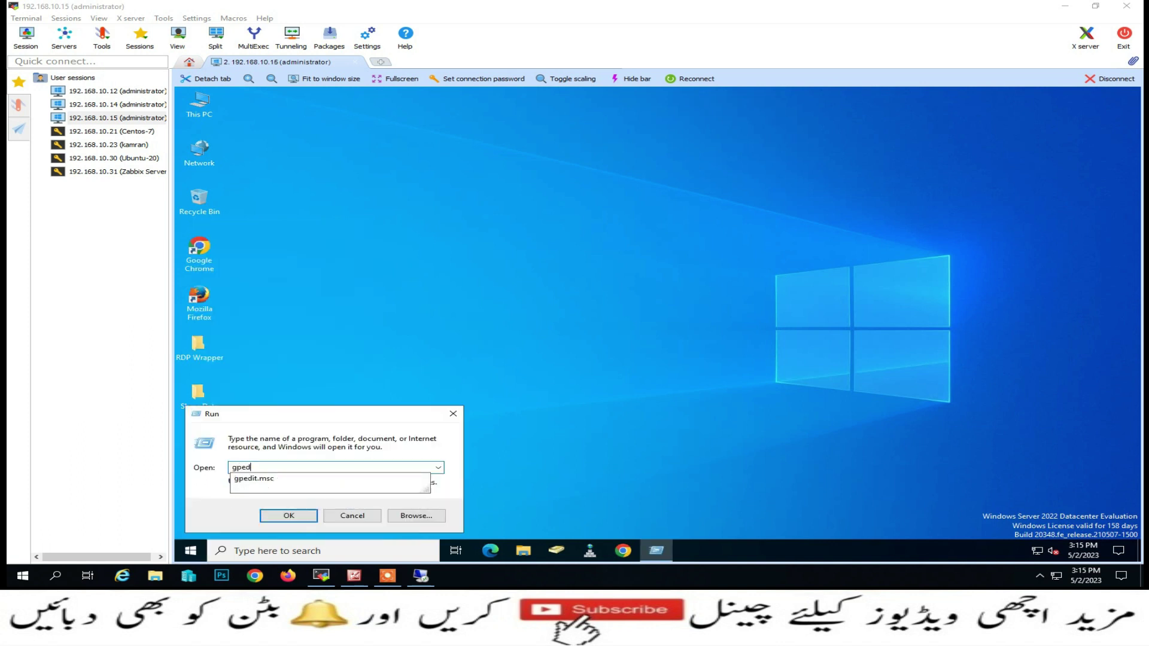
{"action": "type", "text": "it.mksc"}
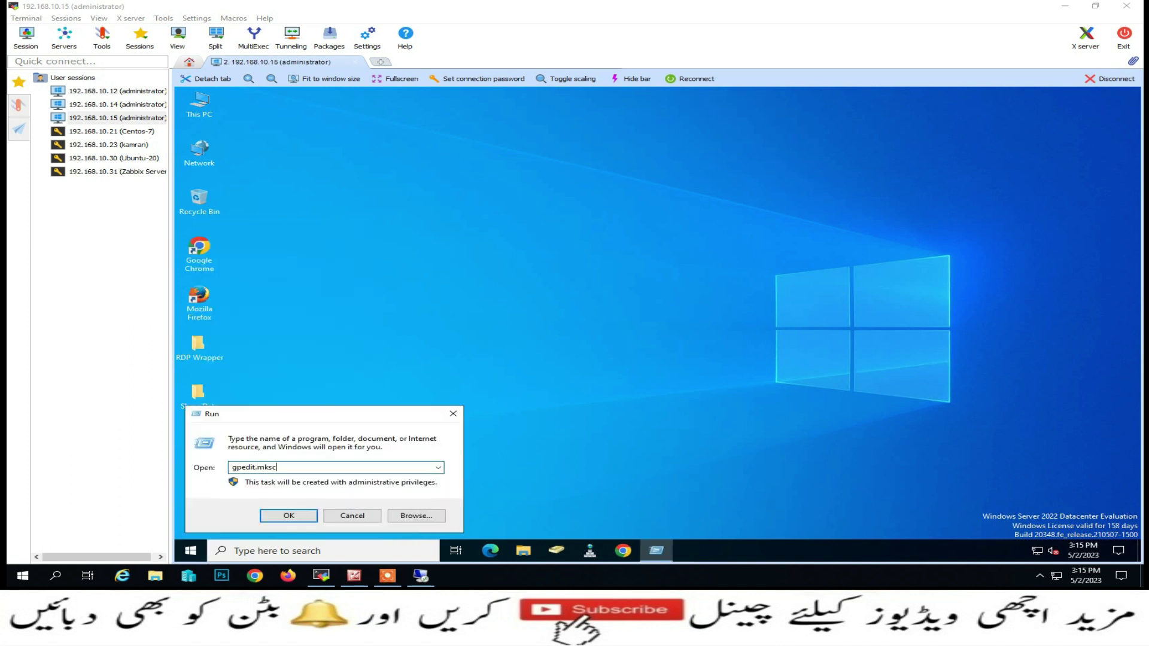
{"action": "key", "text": "BackSpace"}
{"action": "key", "text": "BackSpace"}
{"action": "key", "text": "Down"}
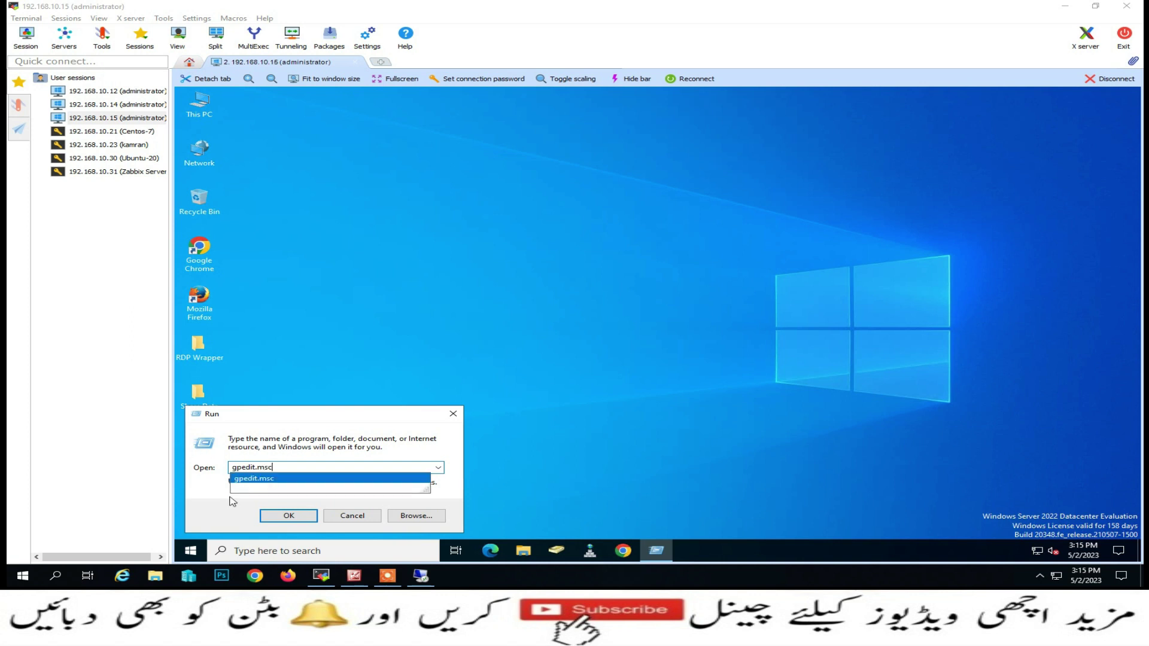
{"action": "key", "text": "Return"}
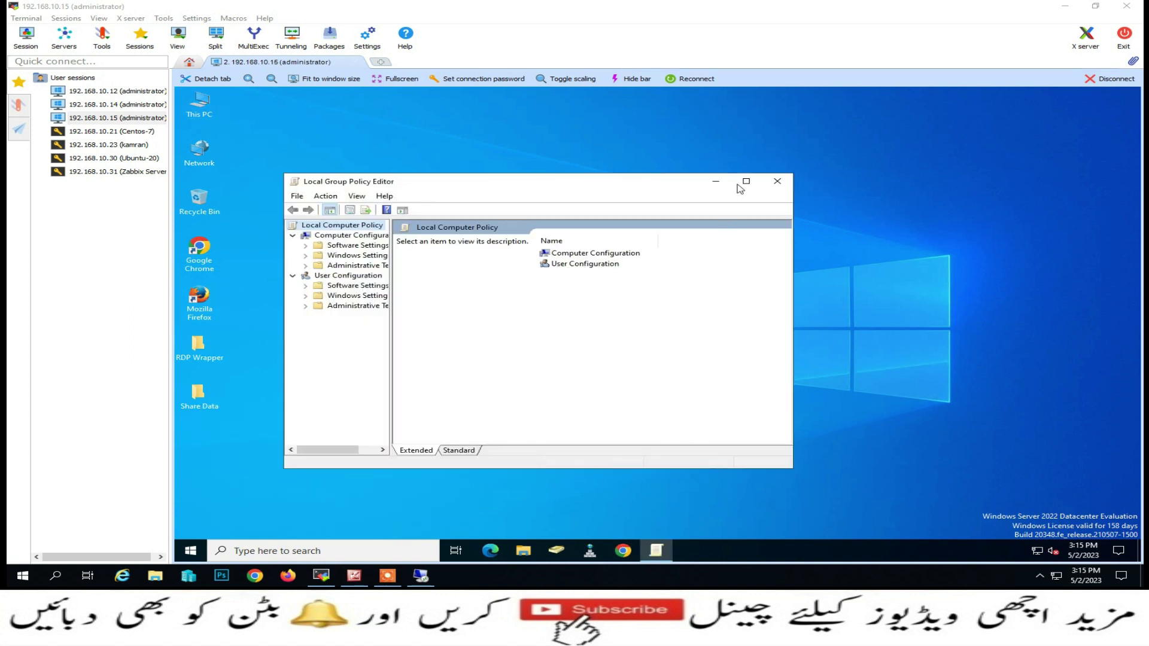
Navigate to Security Settings > Local Policies > User Rights Assignment and inspect Allow log on through Remote Desktop Services
{"action": "left_click", "coordinate": [746, 181]}
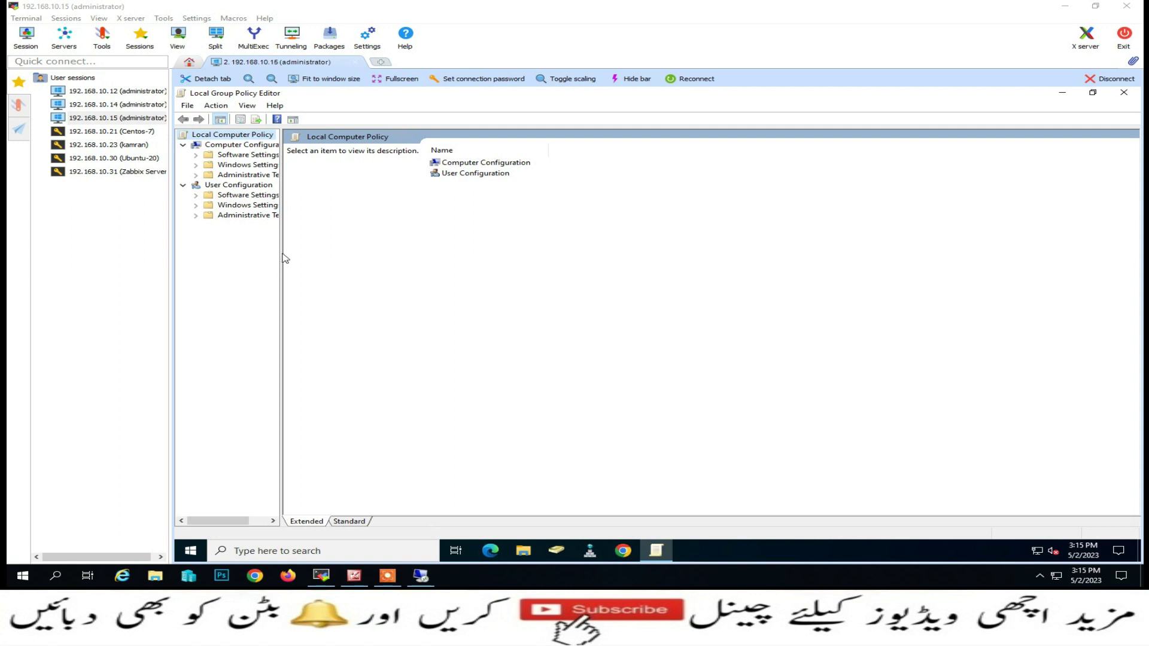
{"action": "left_click_drag", "start_coordinate": [281, 254], "coordinate": [377, 254]}
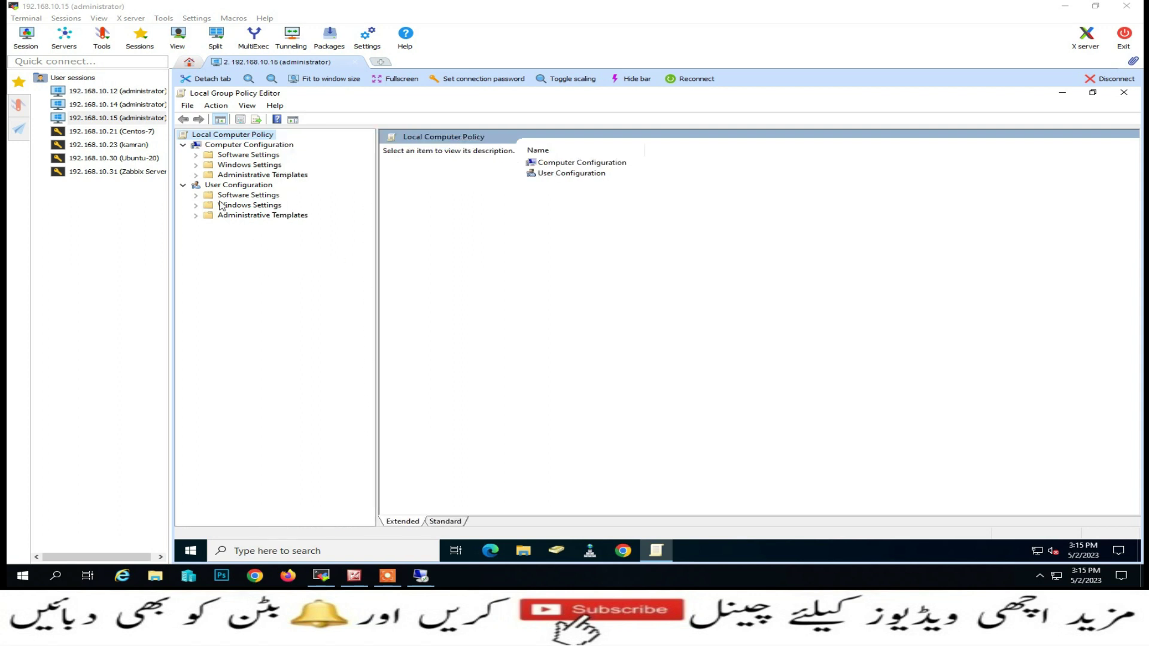
{"action": "left_click", "coordinate": [196, 175]}
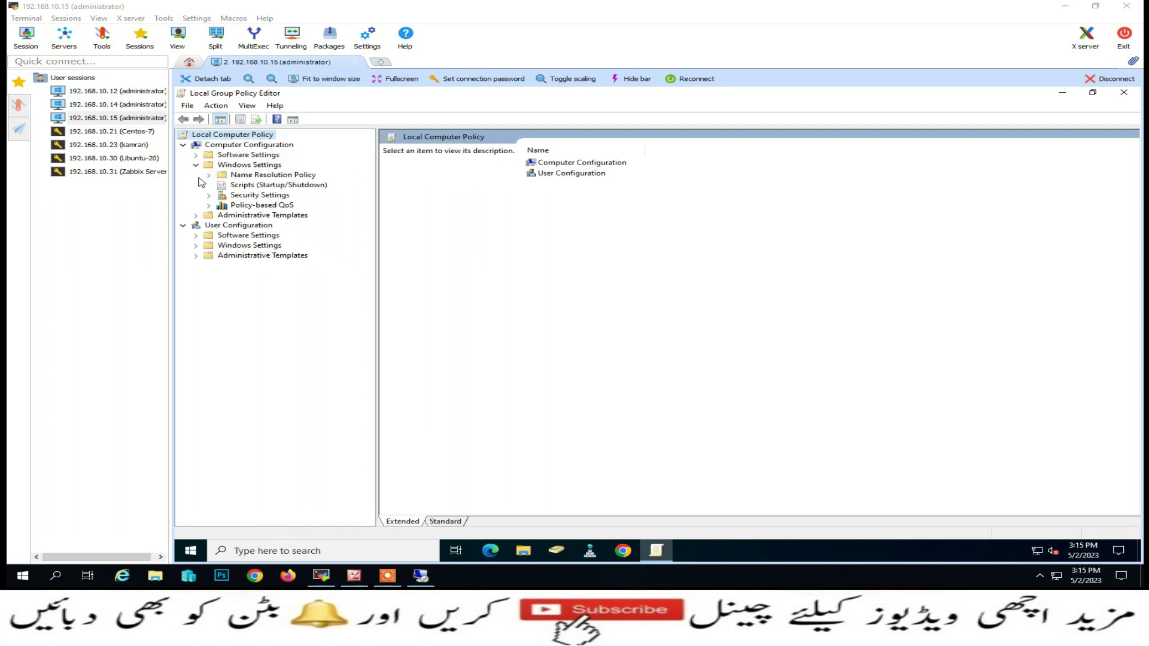
{"action": "left_click", "coordinate": [209, 195]}
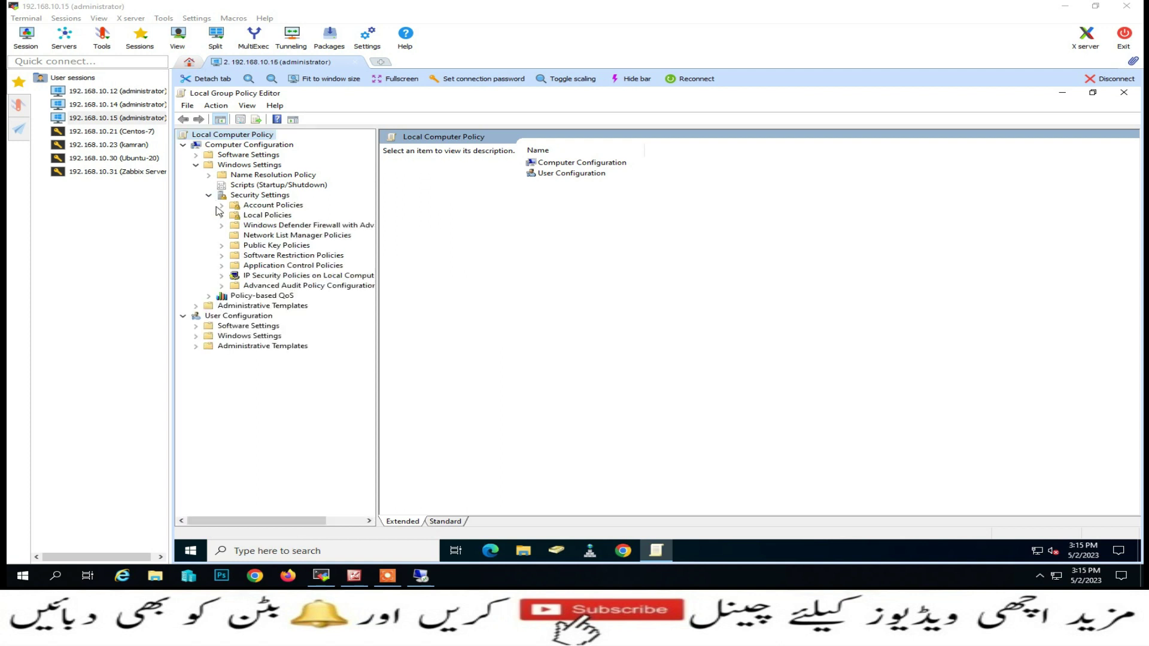
{"action": "left_click", "coordinate": [222, 216]}
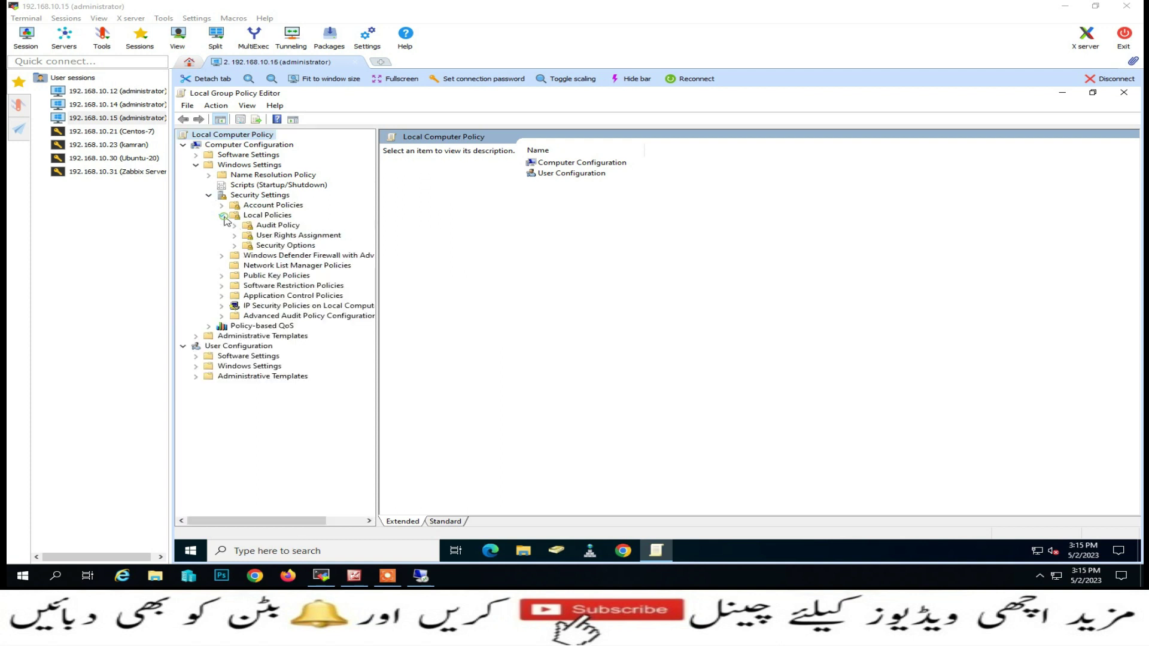
{"action": "left_click", "coordinate": [253, 235]}
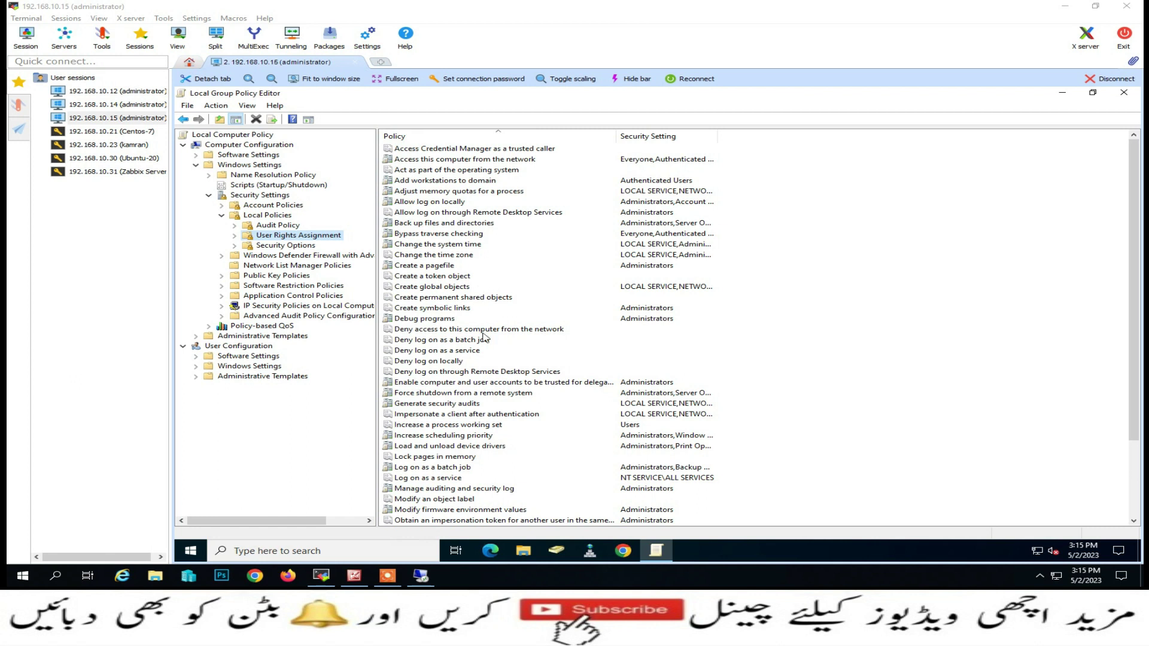
{"action": "double_click", "coordinate": [397, 214]}
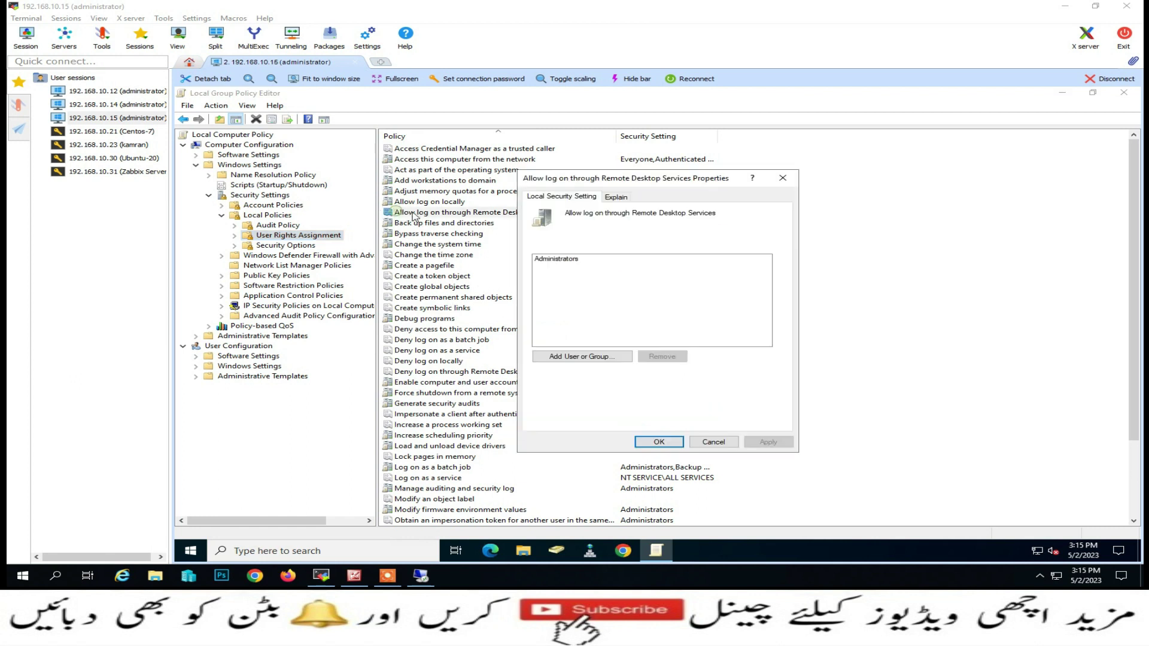
{"action": "left_click", "coordinate": [783, 178]}
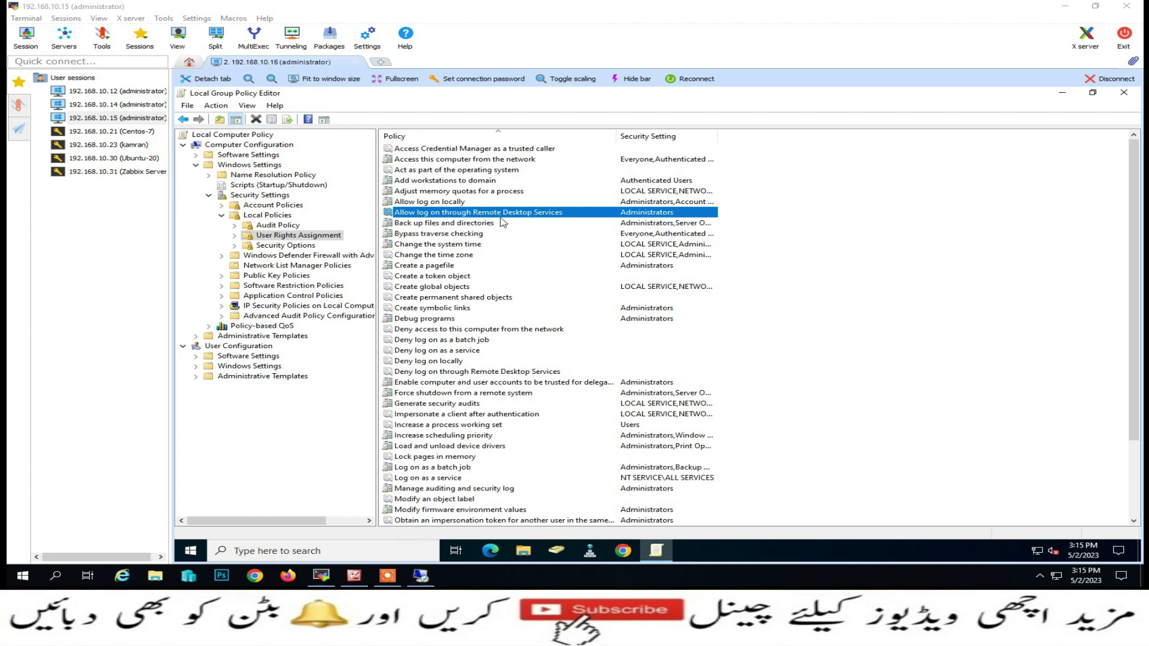
Add the Remote Desktop Users group to Allow log on through Remote Desktop Services and apply
{"action": "double_click", "coordinate": [548, 219]}
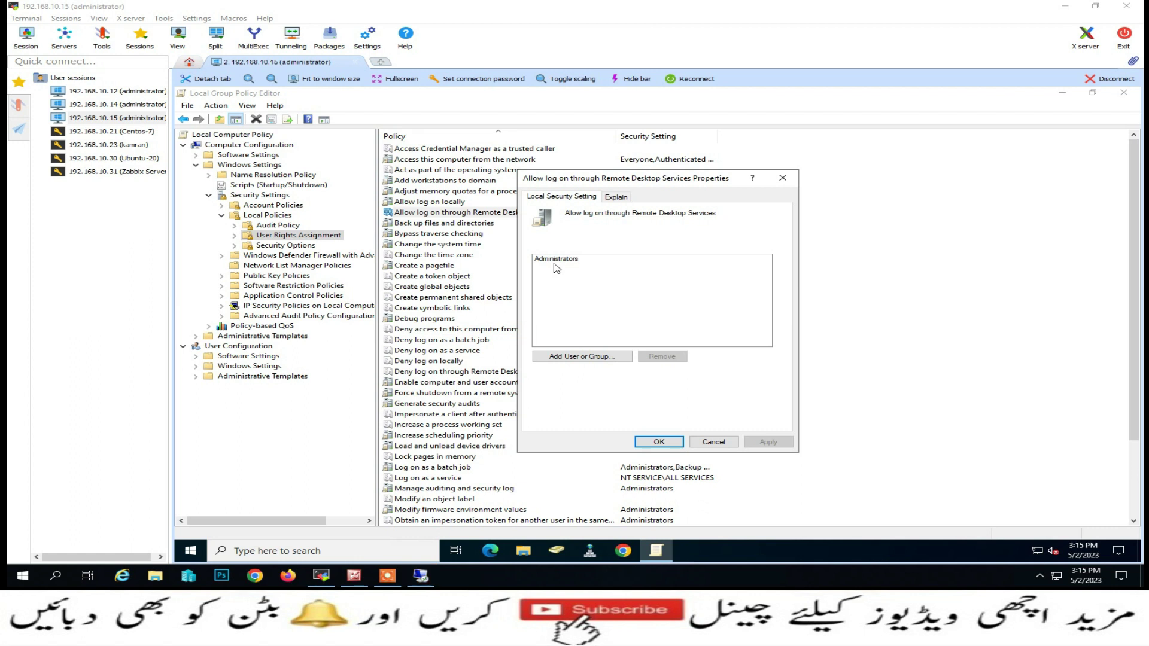
{"action": "left_click", "coordinate": [566, 358]}
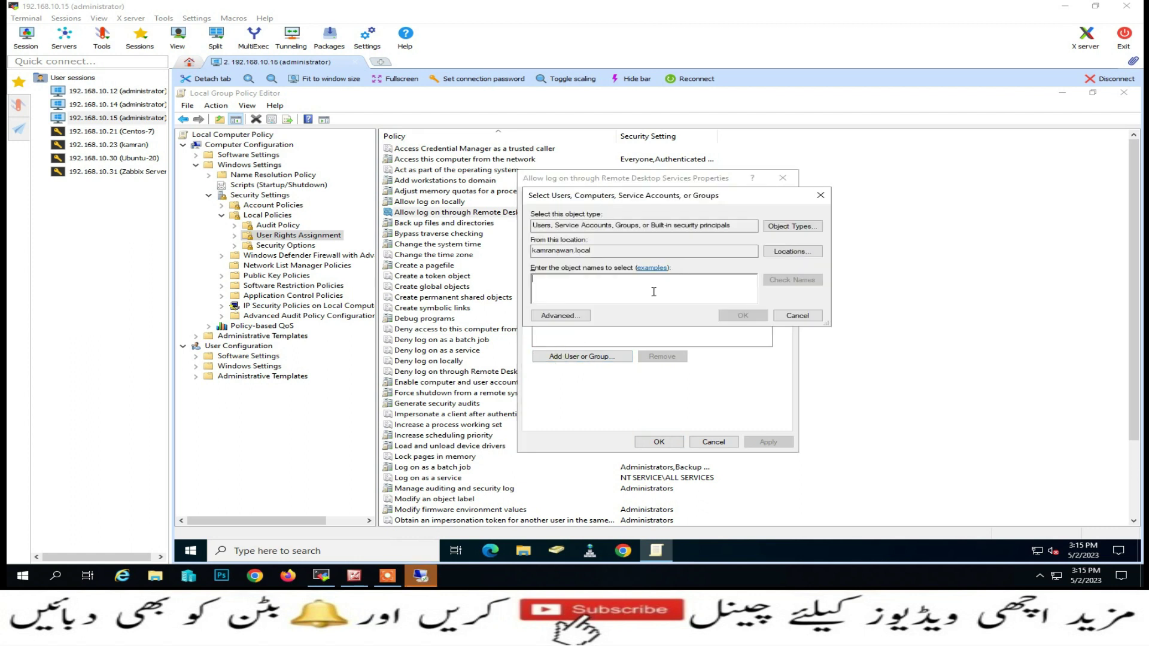
{"action": "left_click", "coordinate": [560, 316]}
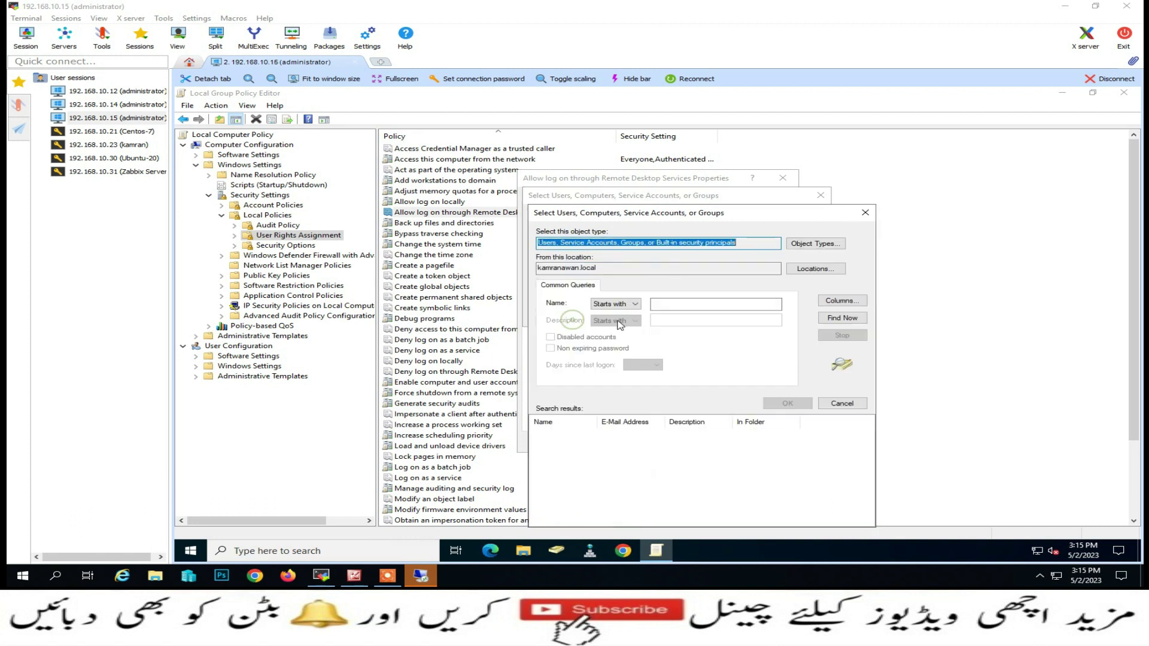
{"action": "left_click", "coordinate": [840, 317]}
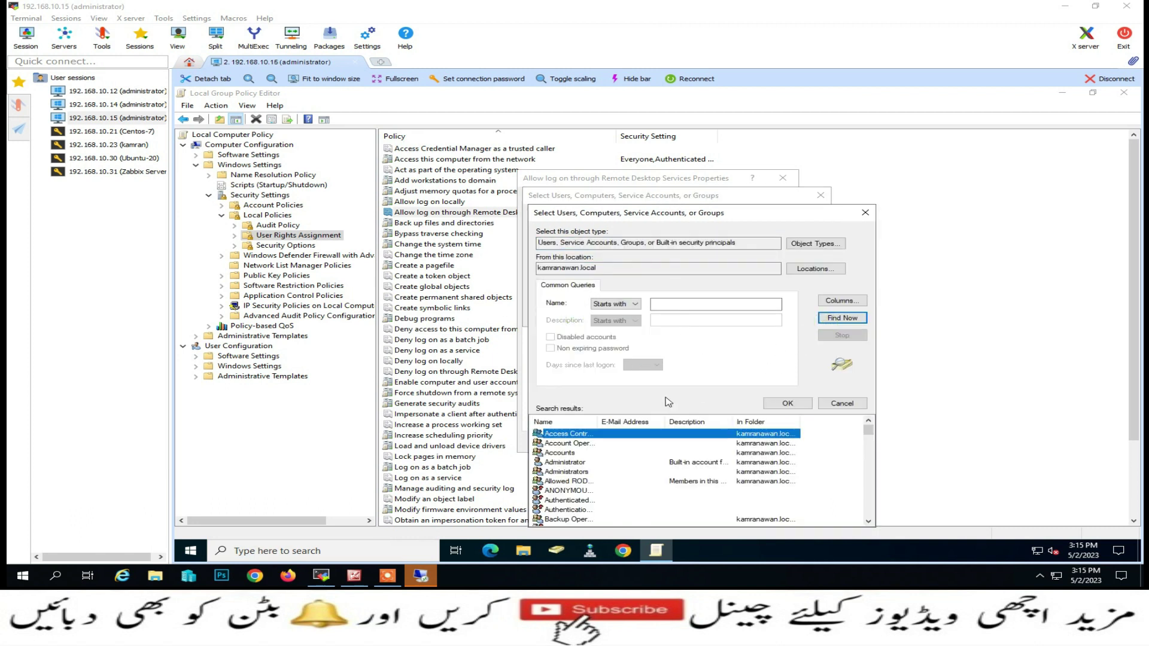
{"action": "left_click_drag", "start_coordinate": [598, 421], "coordinate": [652, 421]}
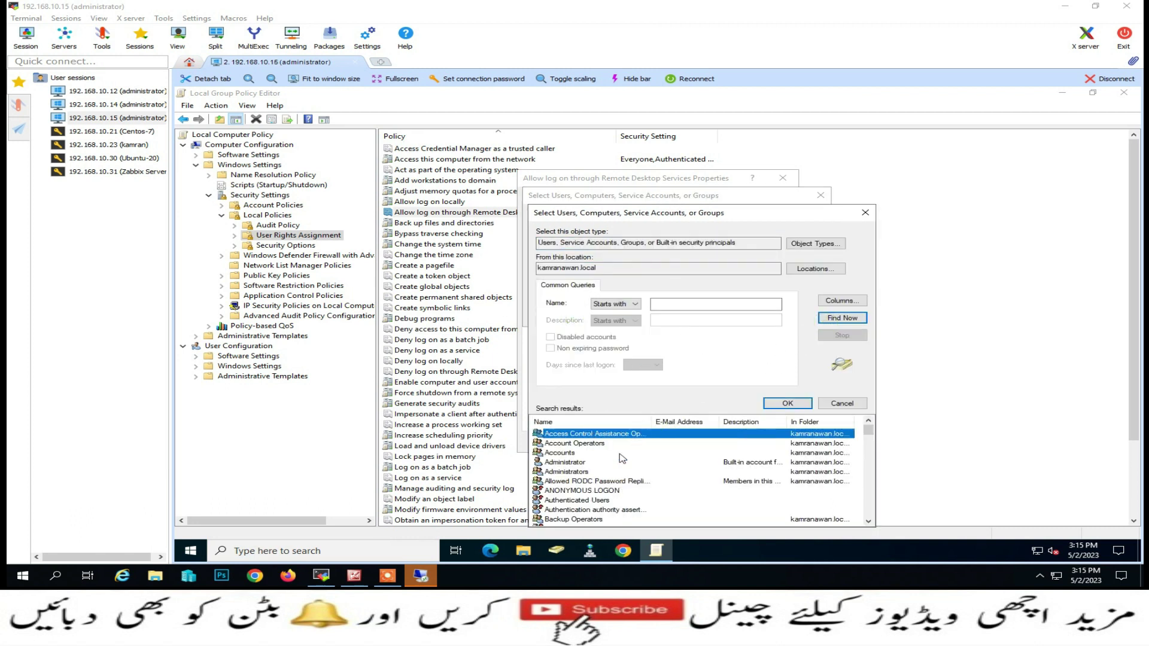
{"action": "key", "text": "r"}
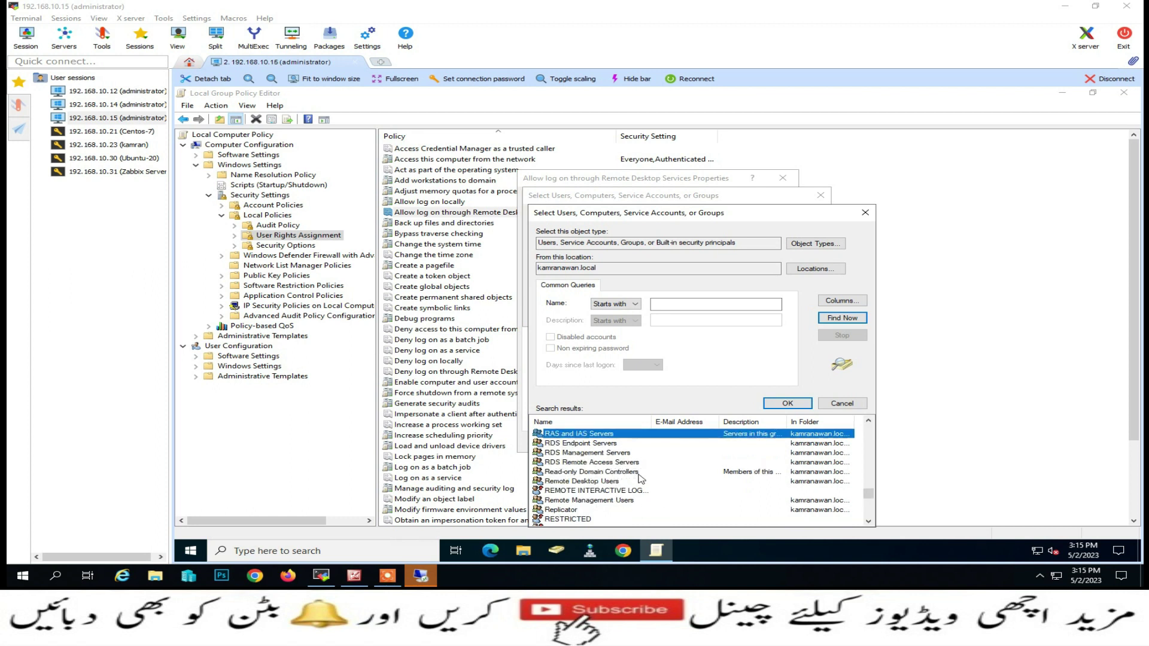
{"action": "left_click", "coordinate": [604, 482]}
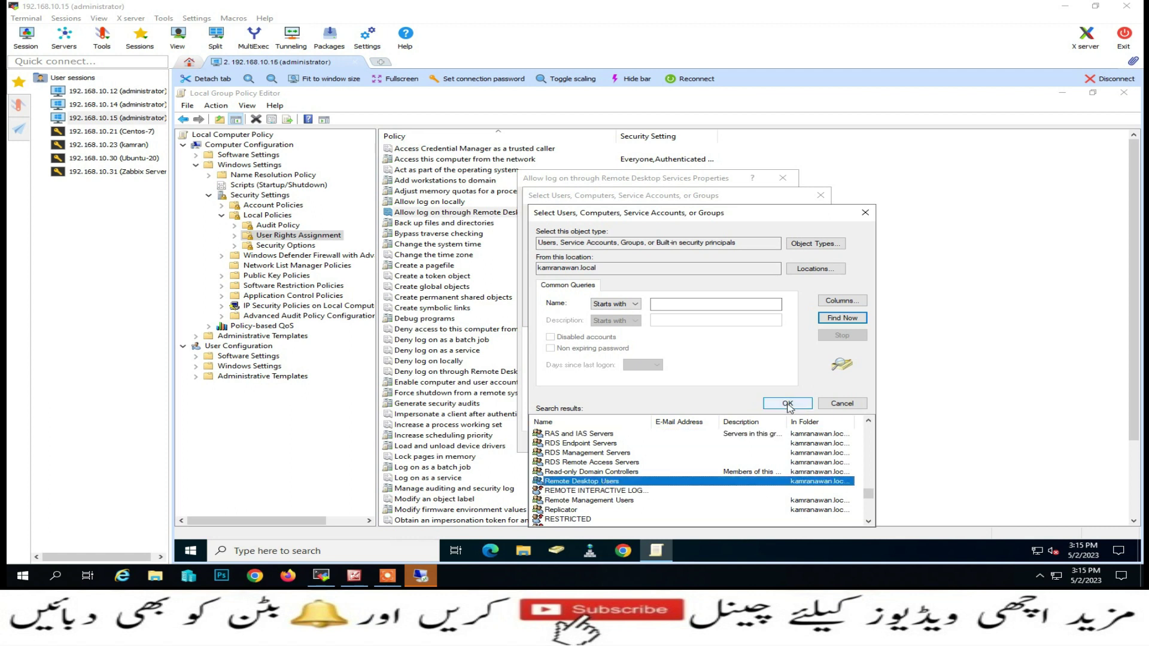
{"action": "left_click", "coordinate": [787, 403]}
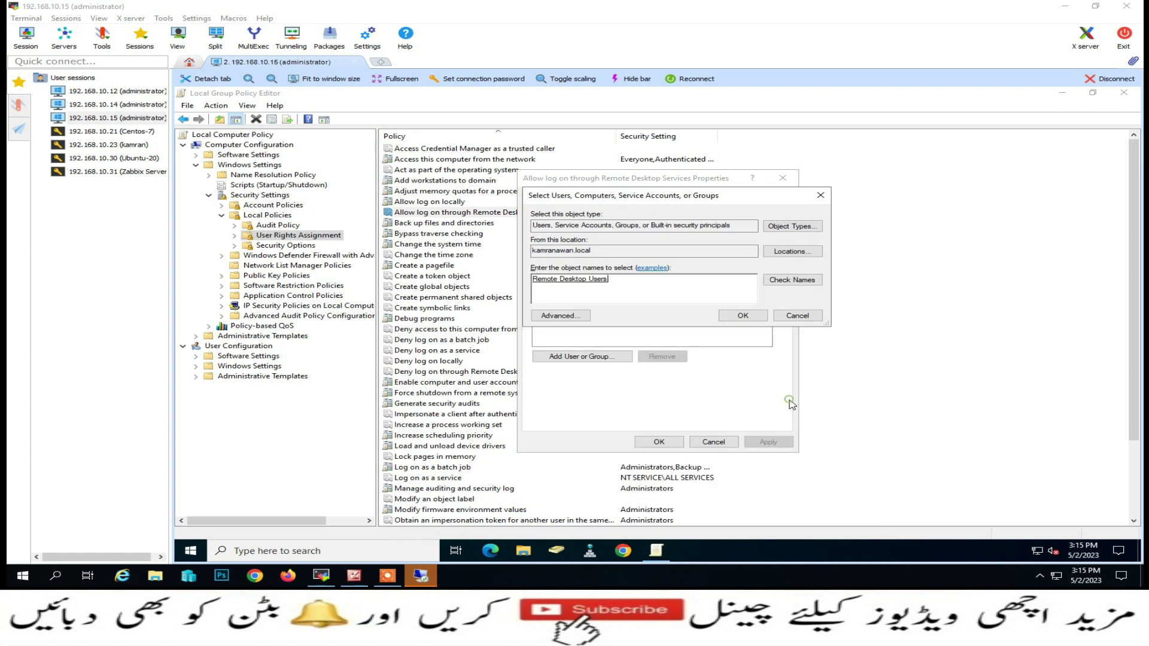
{"action": "left_click", "coordinate": [738, 317]}
{"action": "left_click", "coordinate": [765, 442]}
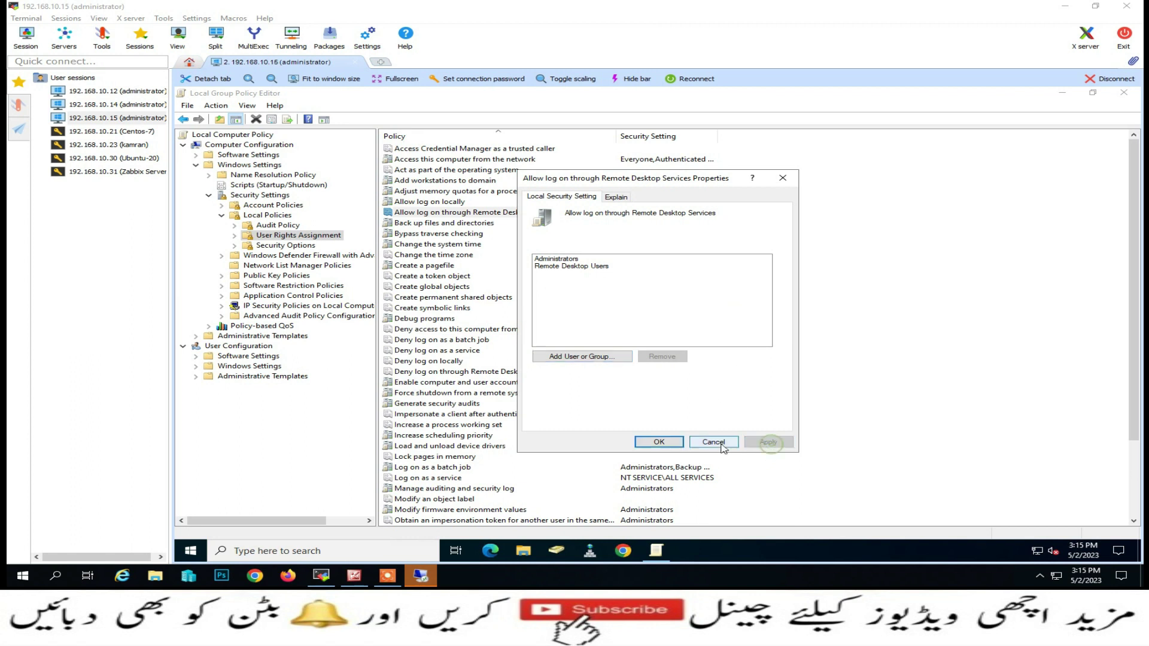
{"action": "left_click", "coordinate": [651, 444]}
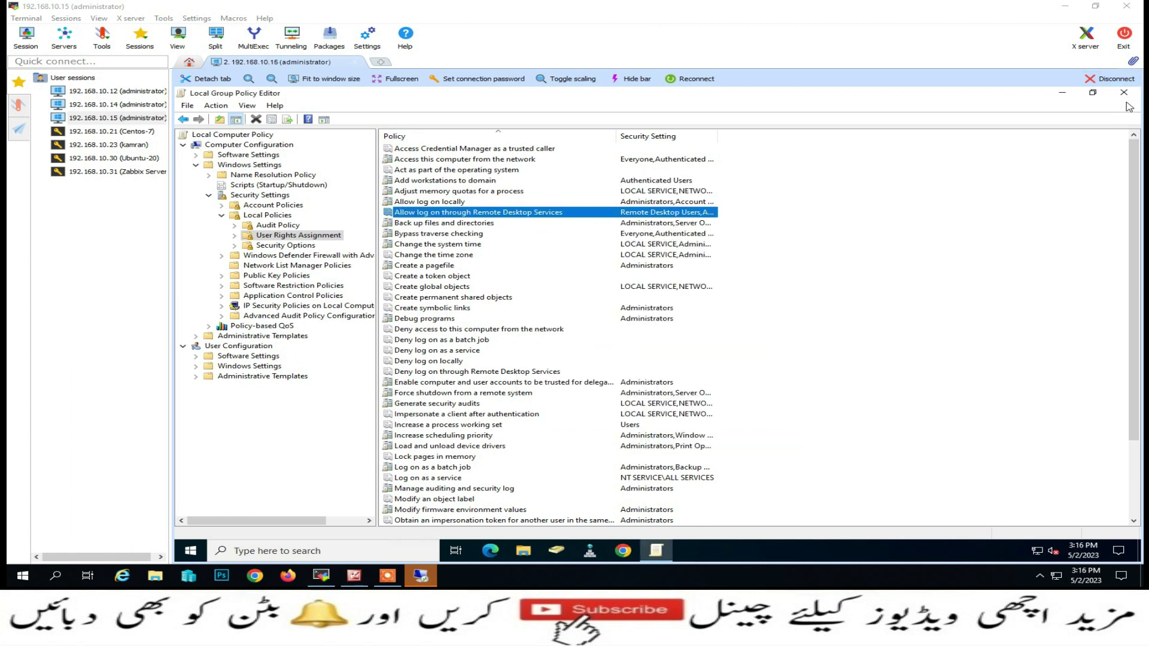
Close the policy editor, run gpupdate on the server, and close it once the computer policy updates
{"action": "left_click", "coordinate": [1123, 93]}
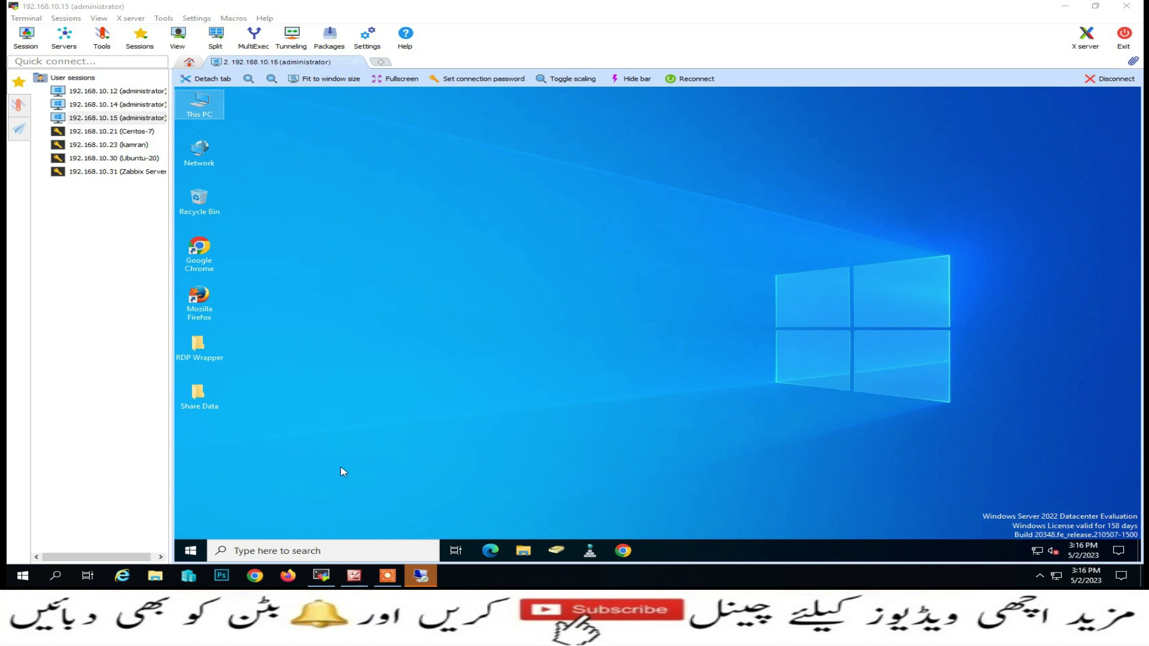
{"action": "left_click", "coordinate": [191, 551]}
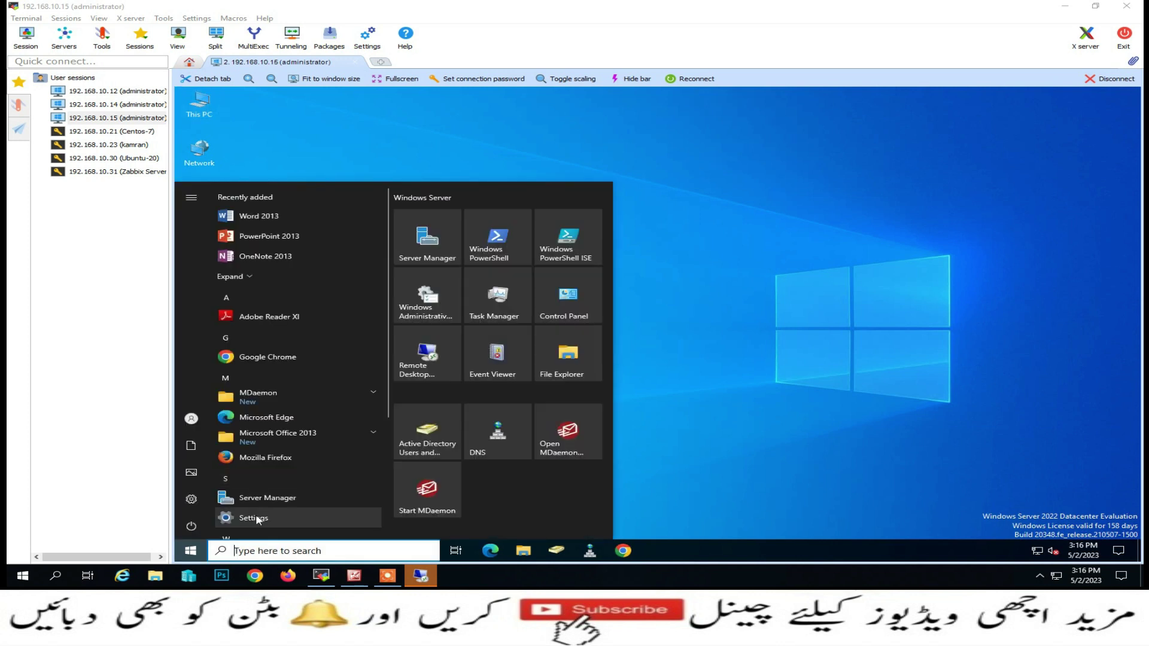
{"action": "right_click", "coordinate": [191, 551]}
{"action": "left_click", "coordinate": [223, 497]}
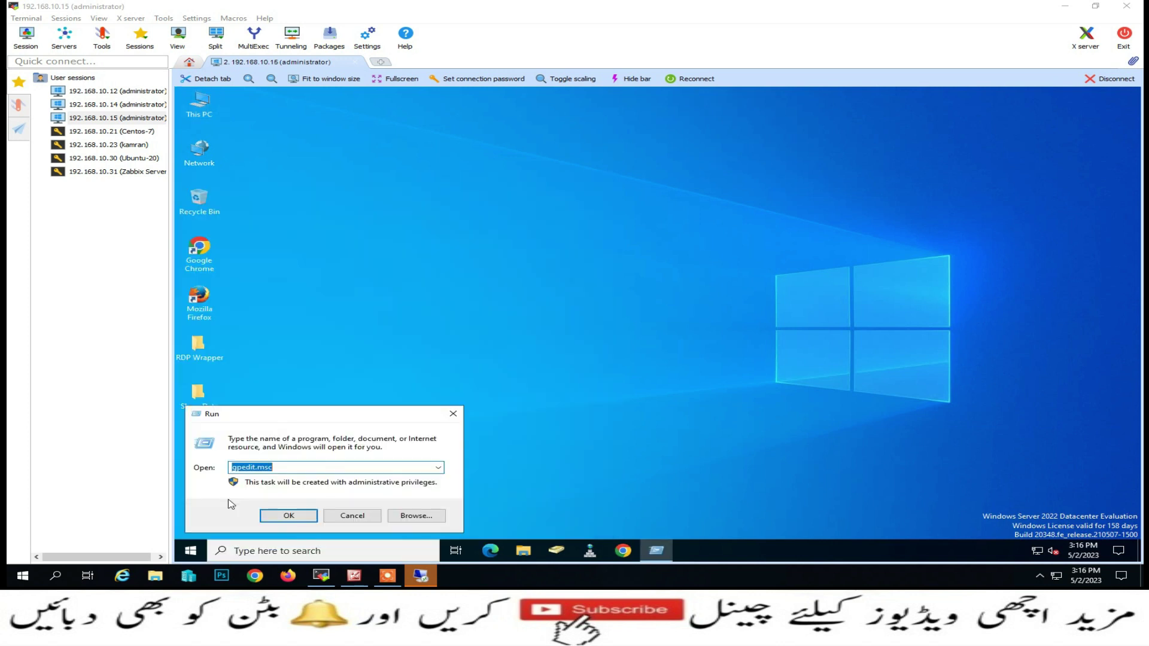
{"action": "type", "text": "gpupdate"}
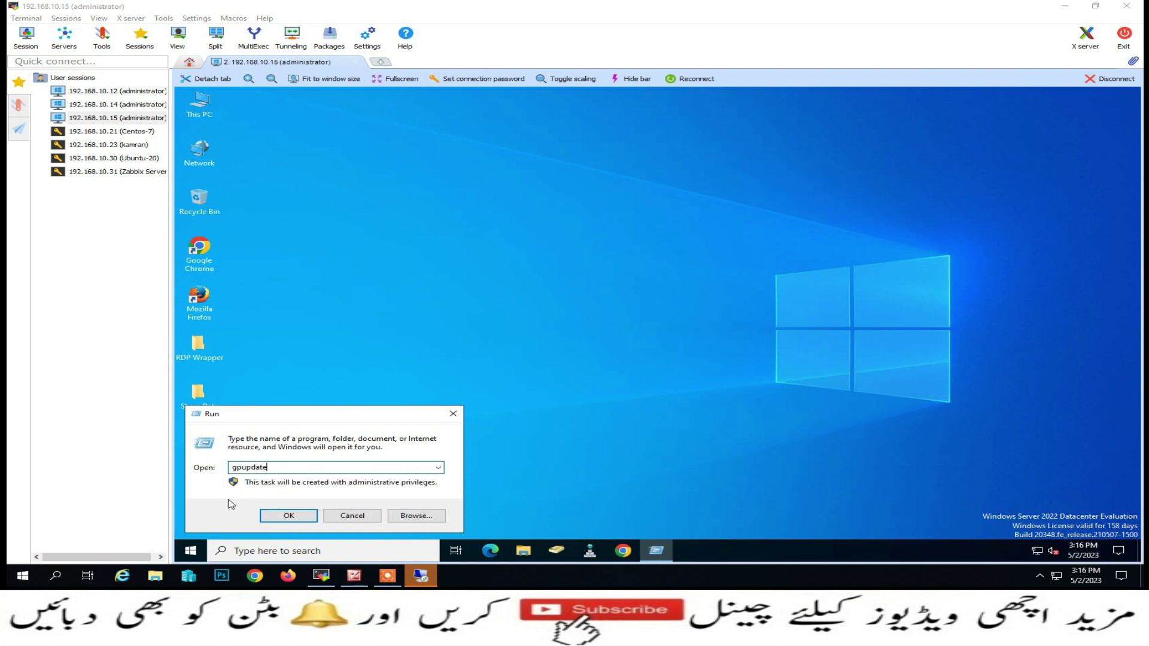
{"action": "key", "text": "Return"}
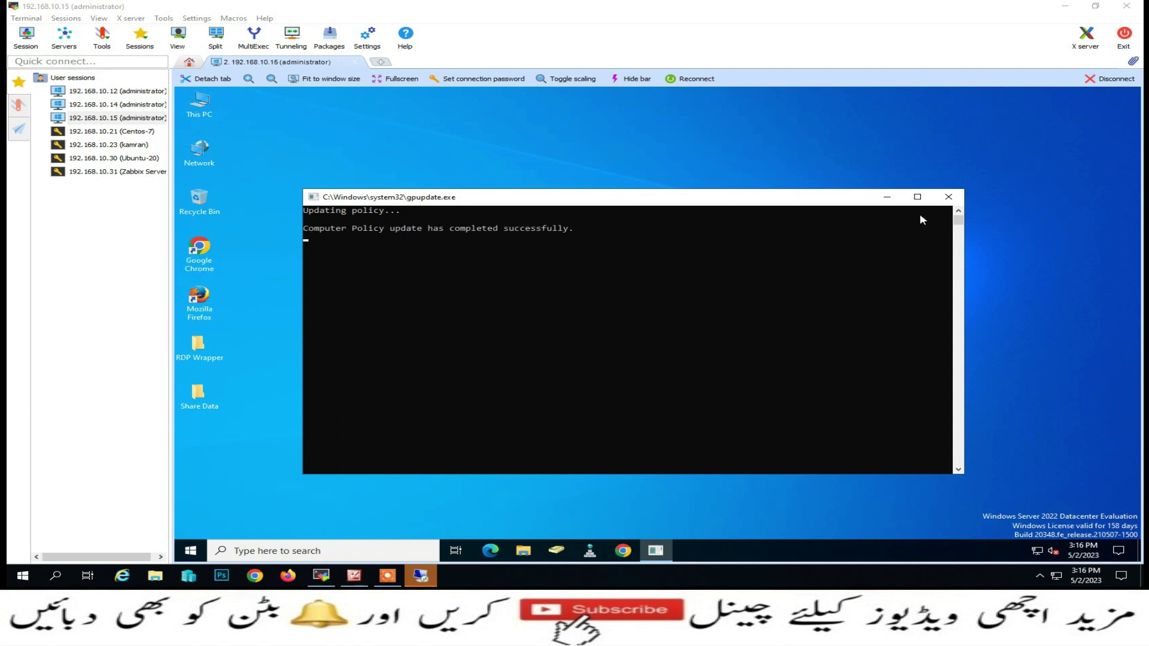
{"action": "left_click", "coordinate": [948, 197]}
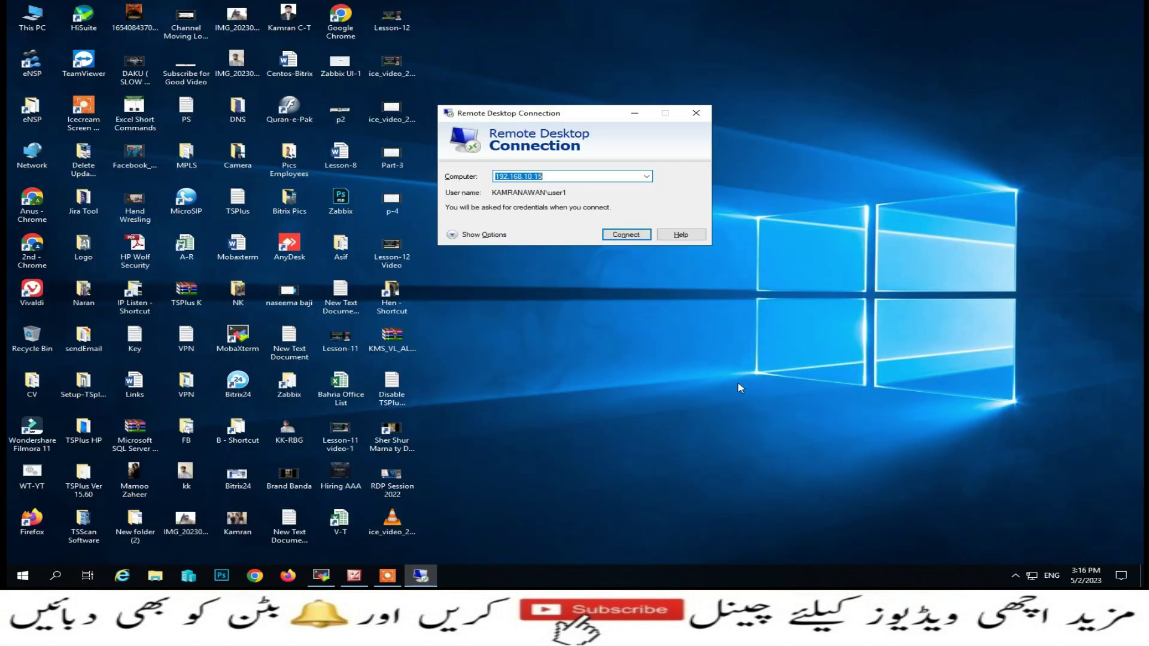
Connect to 192.168.10.15 as the first test user and shrink that session to a window
{"action": "left_click", "coordinate": [1065, 5]}
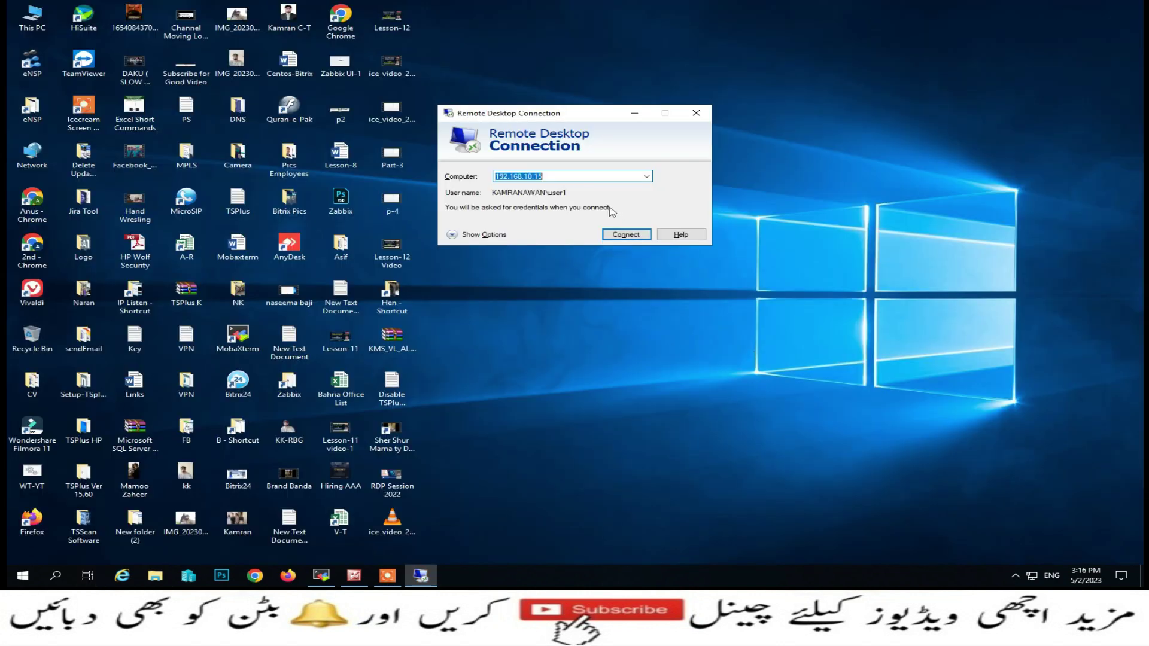
{"action": "left_click", "coordinate": [618, 236]}
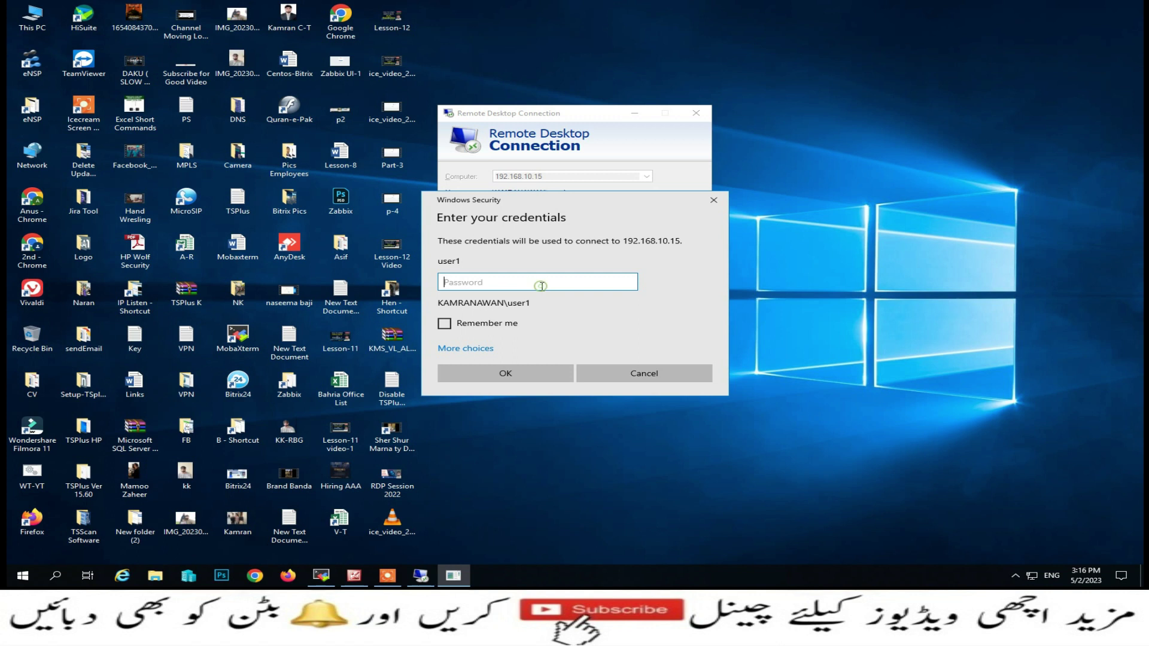
{"action": "type", "text": "•"}
{"action": "key", "text": "Return"}
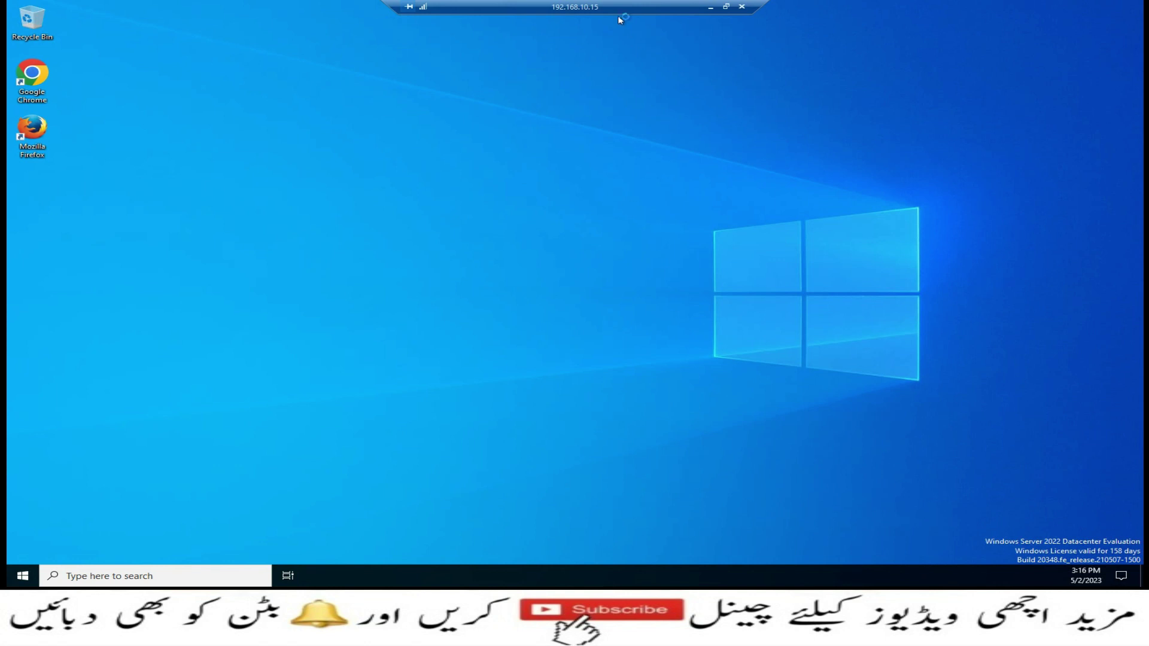
{"action": "left_click", "coordinate": [726, 6]}
Open a second Remote Desktop Connection to 192.168.10.15 using a different account's user name and password
{"action": "right_click", "coordinate": [23, 576]}
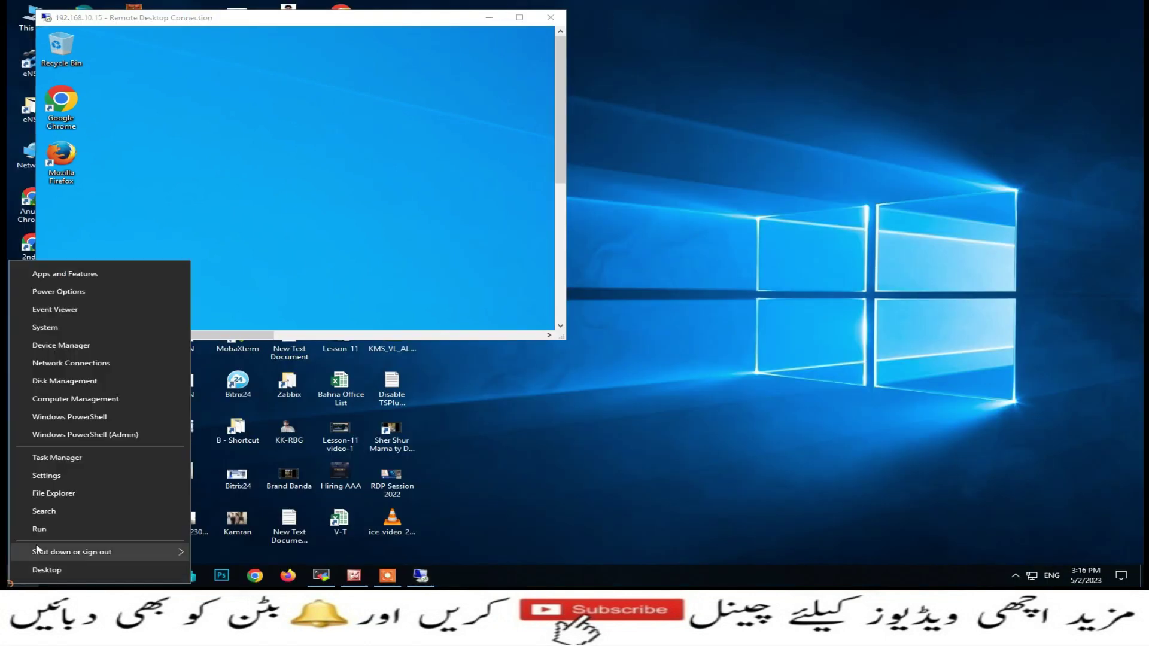
{"action": "left_click", "coordinate": [48, 529]}
{"action": "left_click", "coordinate": [121, 540]}
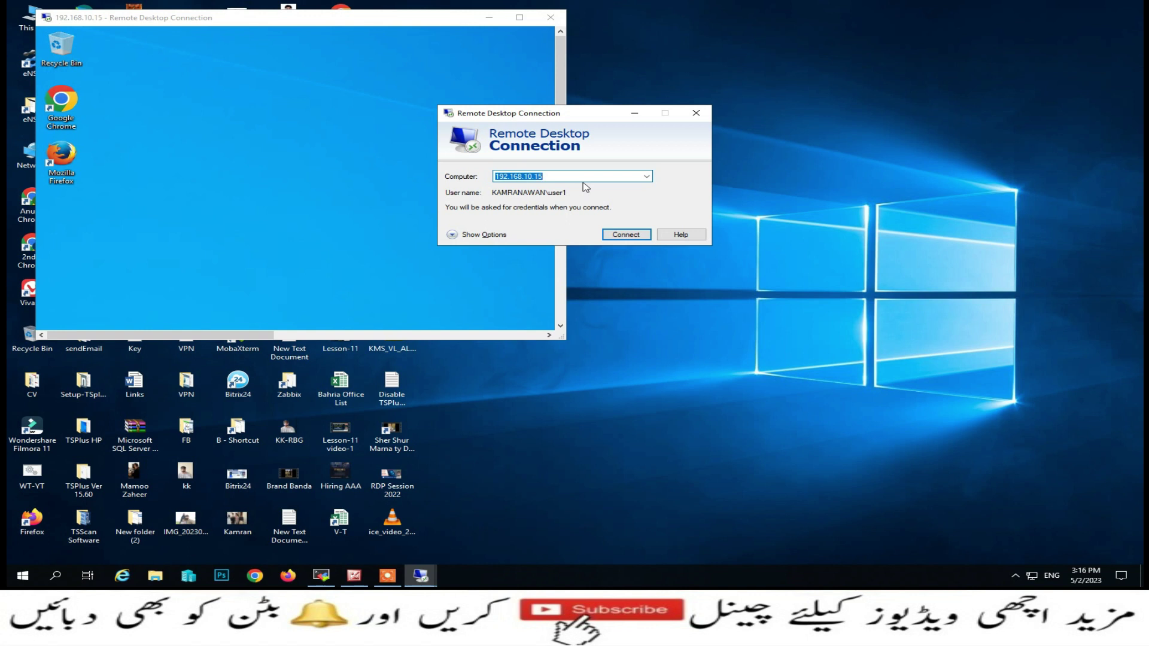
{"action": "key", "text": "Return"}
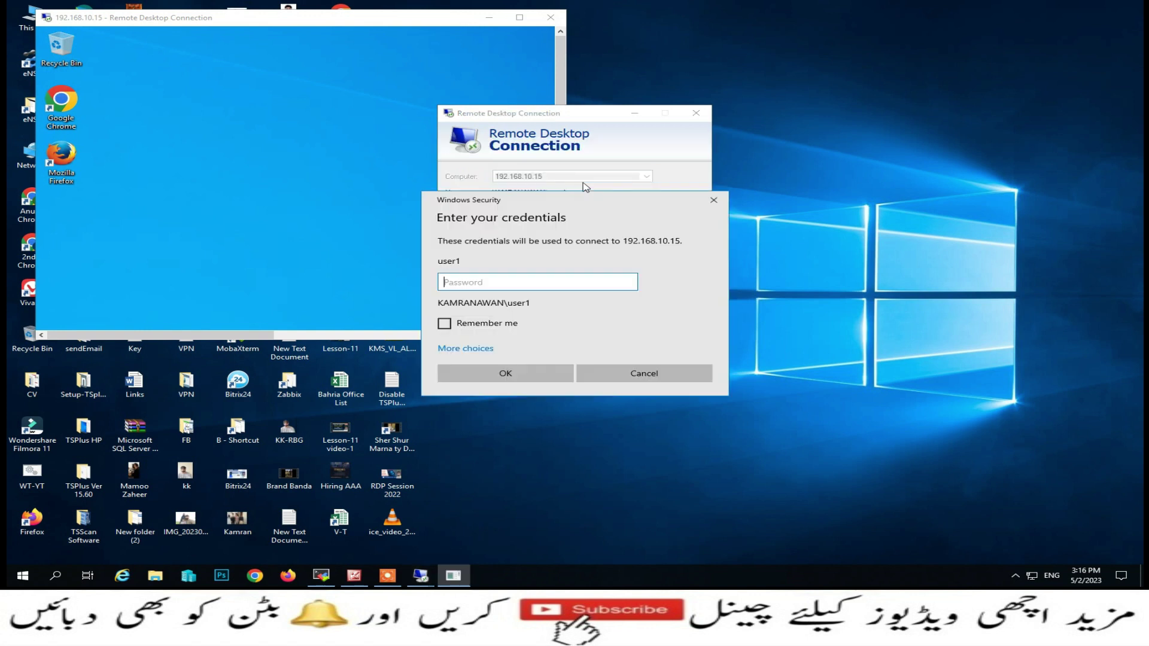
{"action": "left_click", "coordinate": [494, 353]}
{"action": "left_click", "coordinate": [527, 399]}
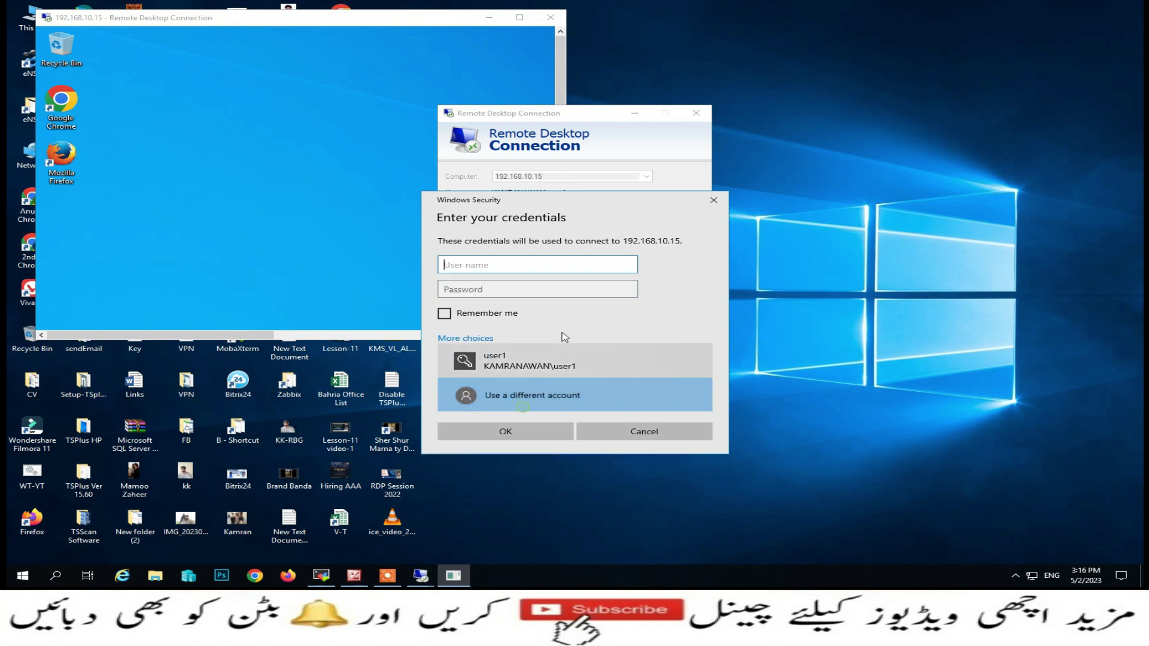
{"action": "type", "text": "user2"}
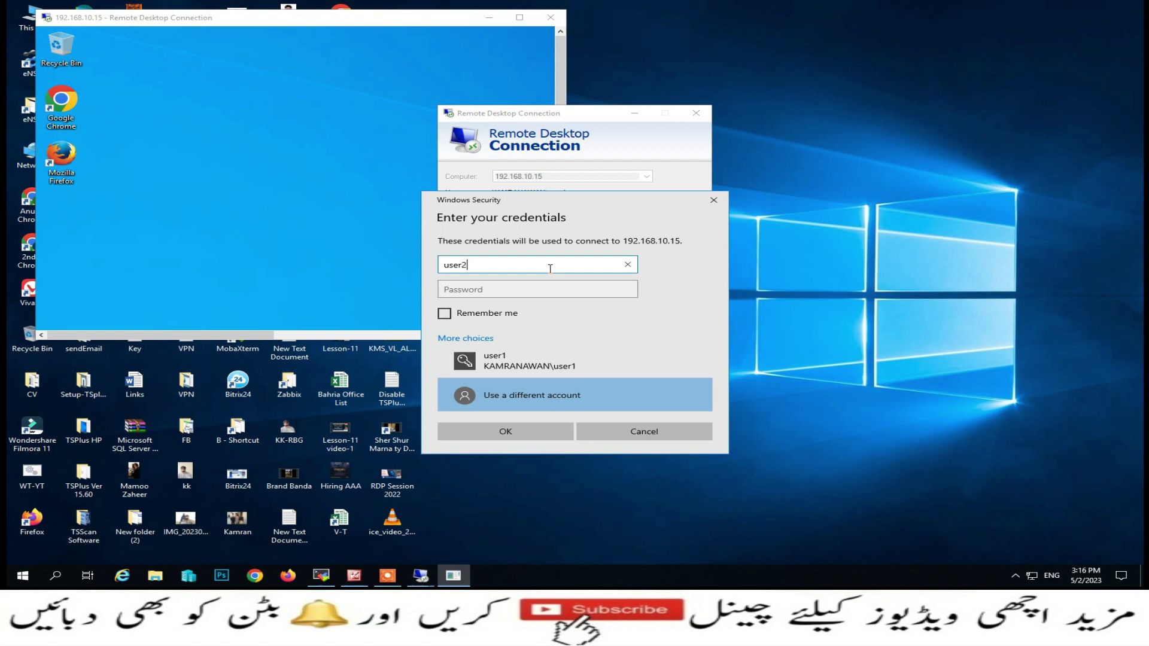
{"action": "key", "text": "Tab"}
{"action": "type", "text": "1"}
{"action": "key", "text": "Return"}
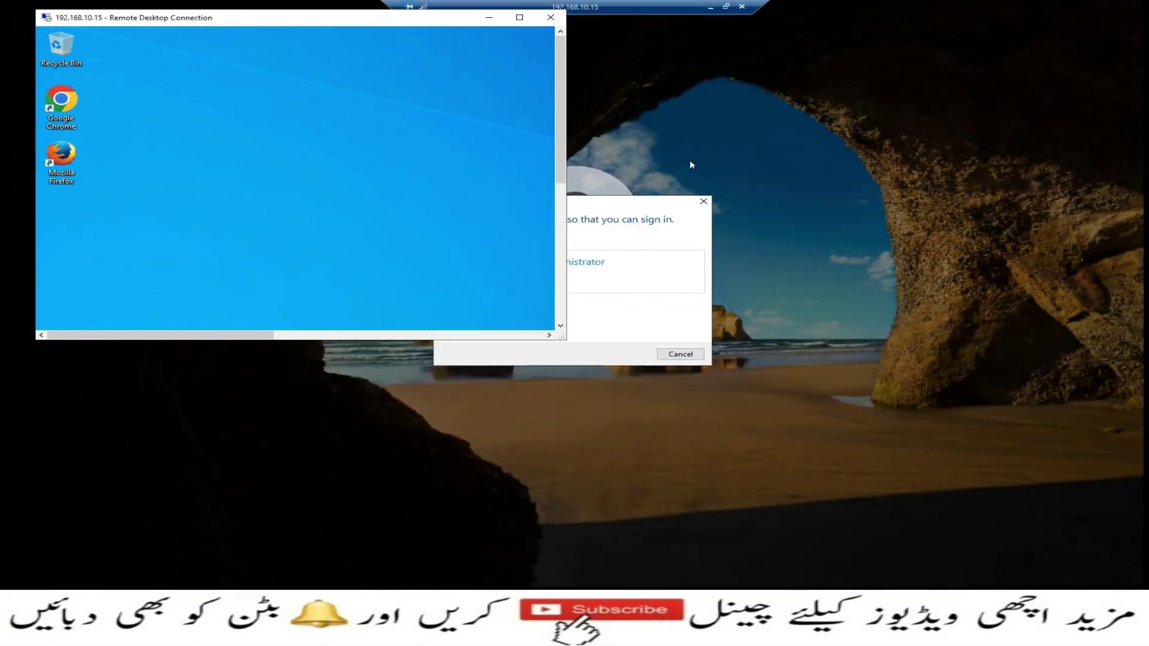
Minimize the earlier session and cancel the sign-in blocked because too many users are signed in
{"action": "left_click", "coordinate": [489, 18]}
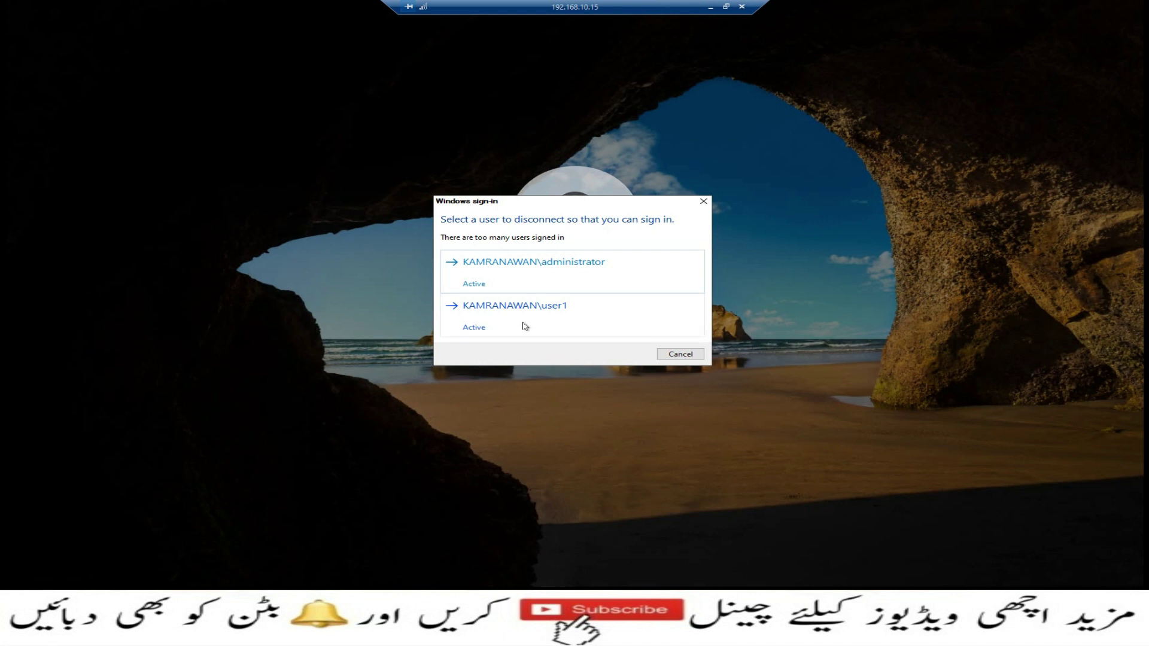
{"action": "left_click", "coordinate": [691, 356]}
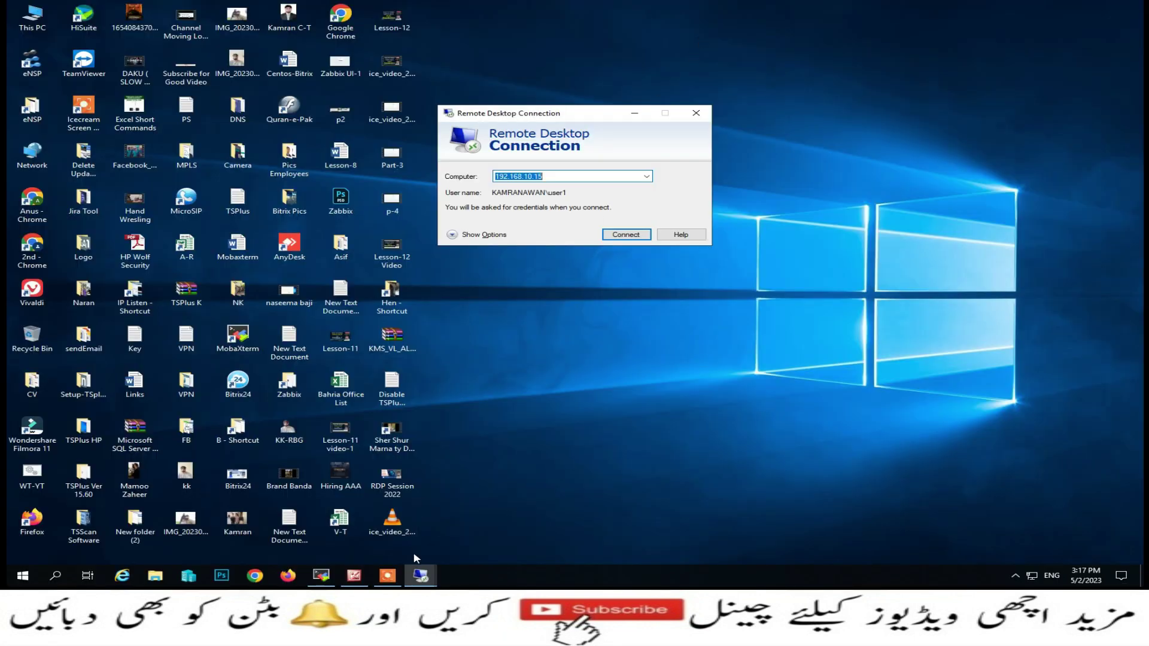
Minimize the remote session, close the unused connection dialog and return to MobaXterm
{"action": "left_click", "coordinate": [421, 574]}
{"action": "left_click", "coordinate": [368, 529]}
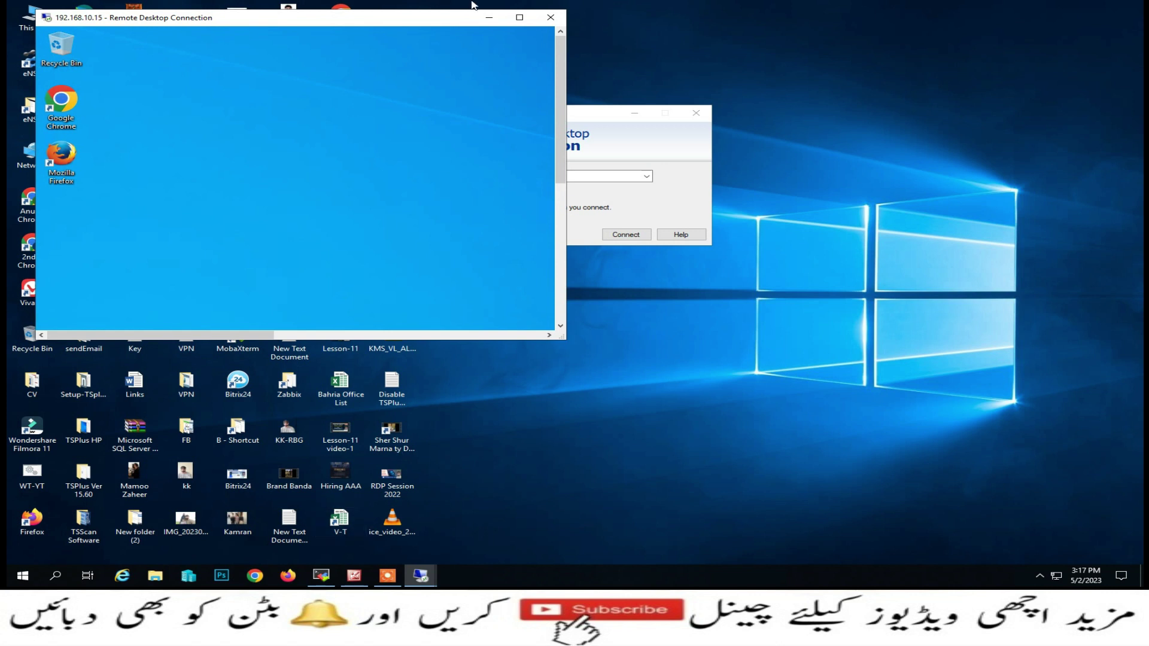
{"action": "left_click", "coordinate": [489, 16]}
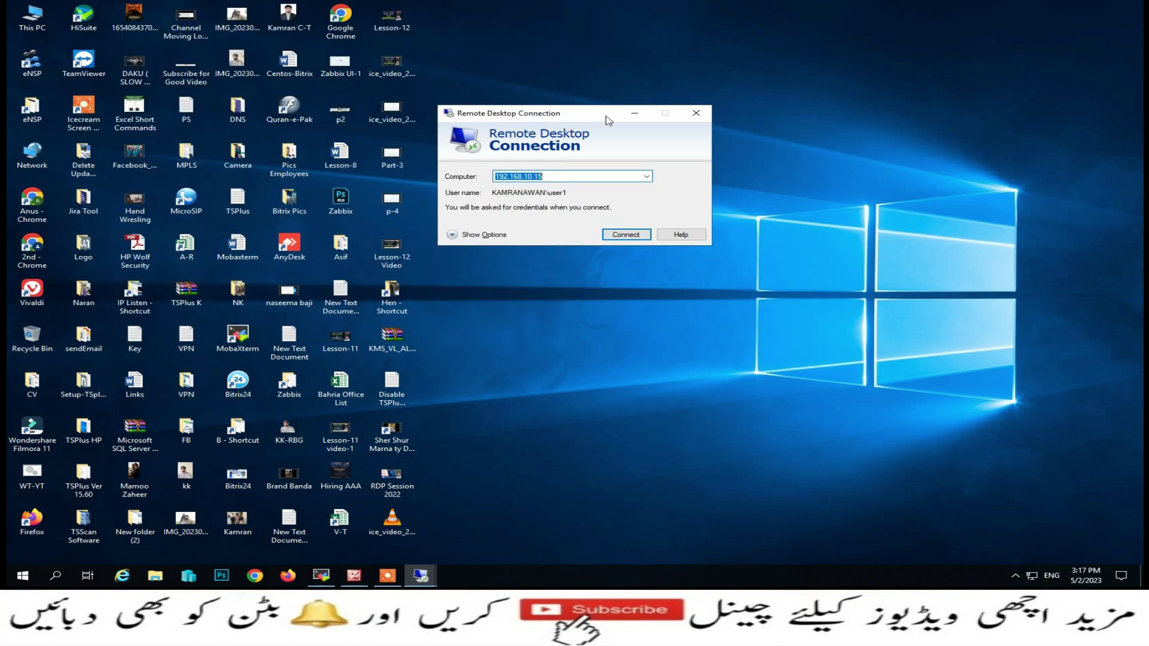
{"action": "left_click", "coordinate": [695, 113]}
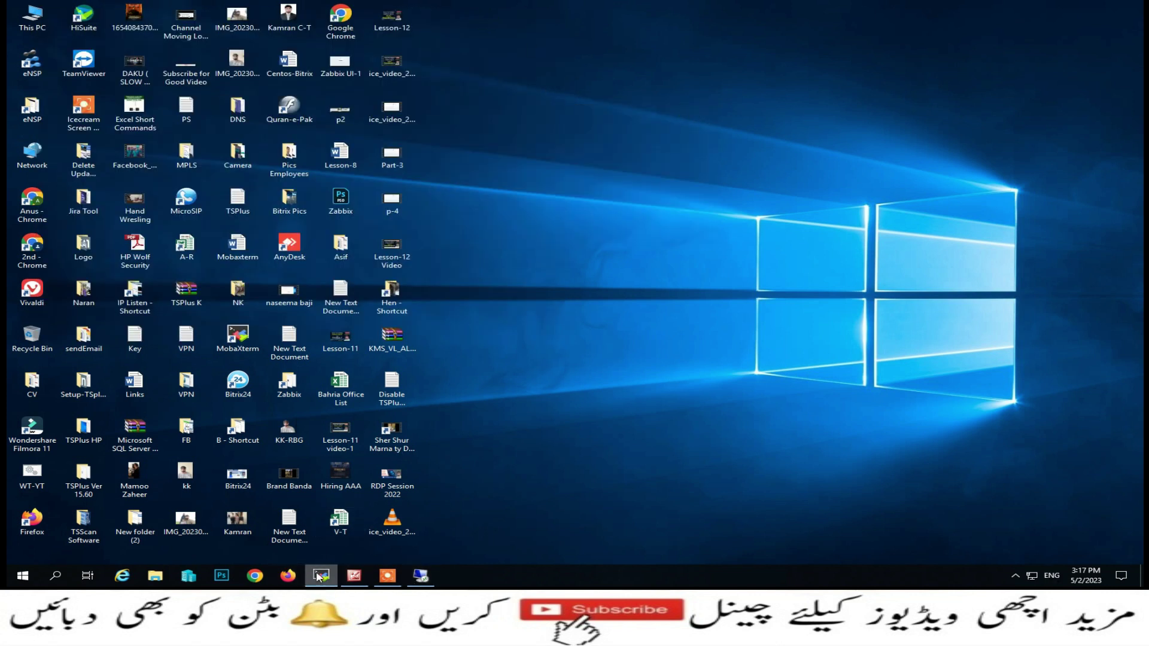
{"action": "left_click", "coordinate": [321, 575]}
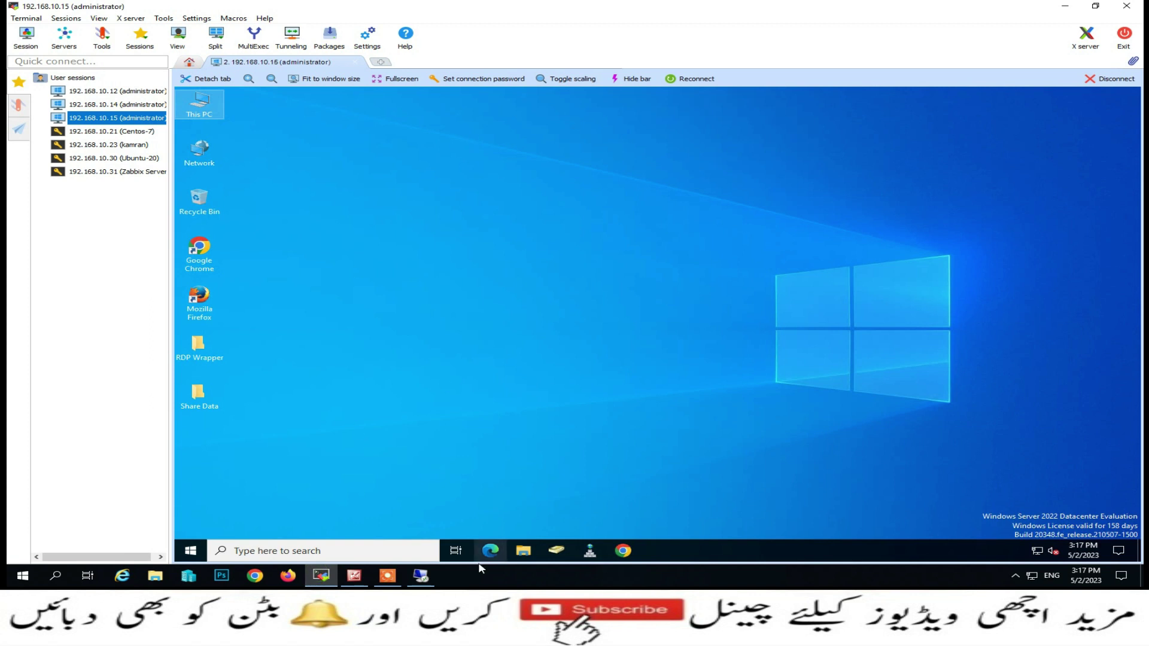
Run gpedit.msc from the server's Run box to open the Local Group Policy Editor
{"action": "right_click", "coordinate": [198, 559]}
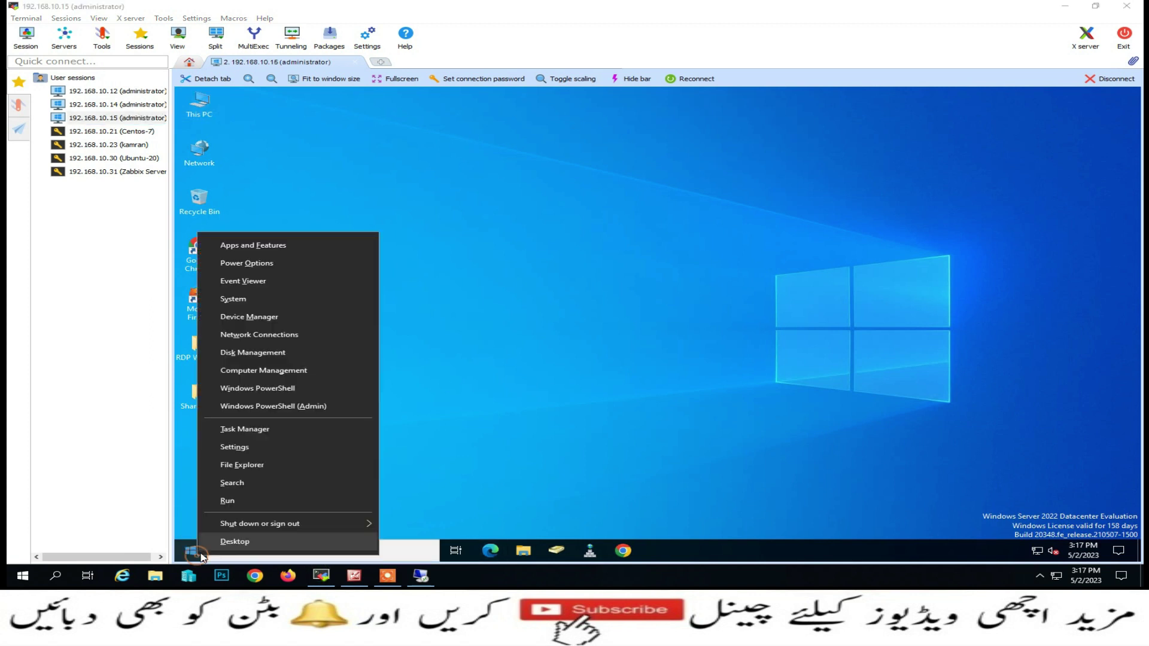
{"action": "left_click", "coordinate": [245, 504]}
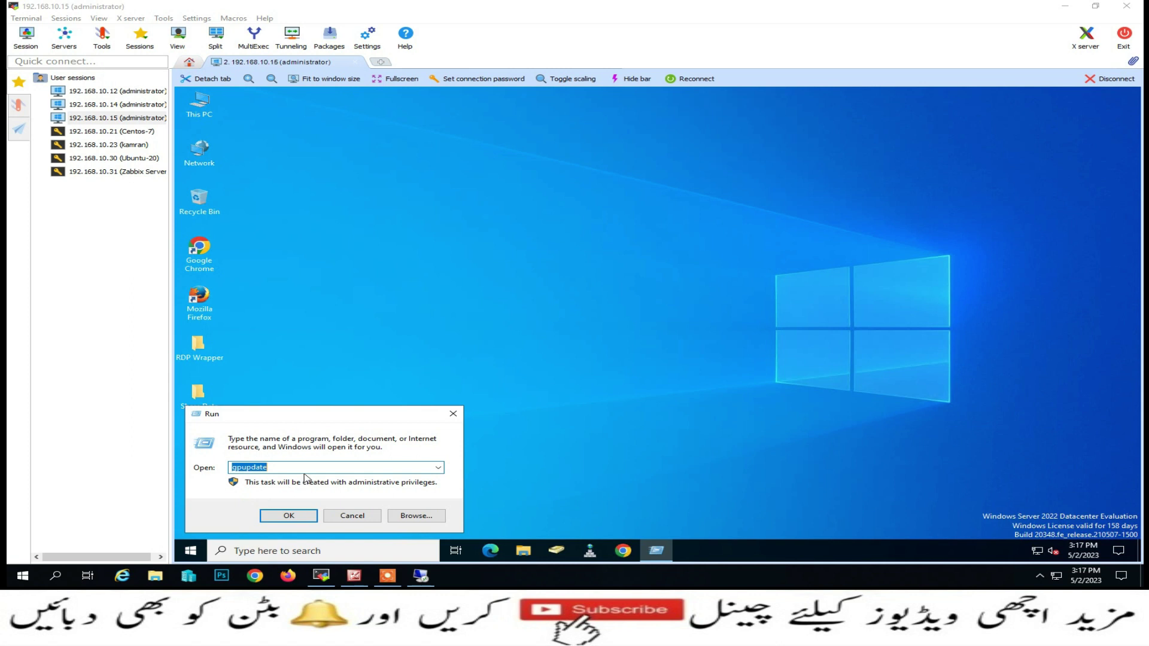
{"action": "type", "text": "gpedi"}
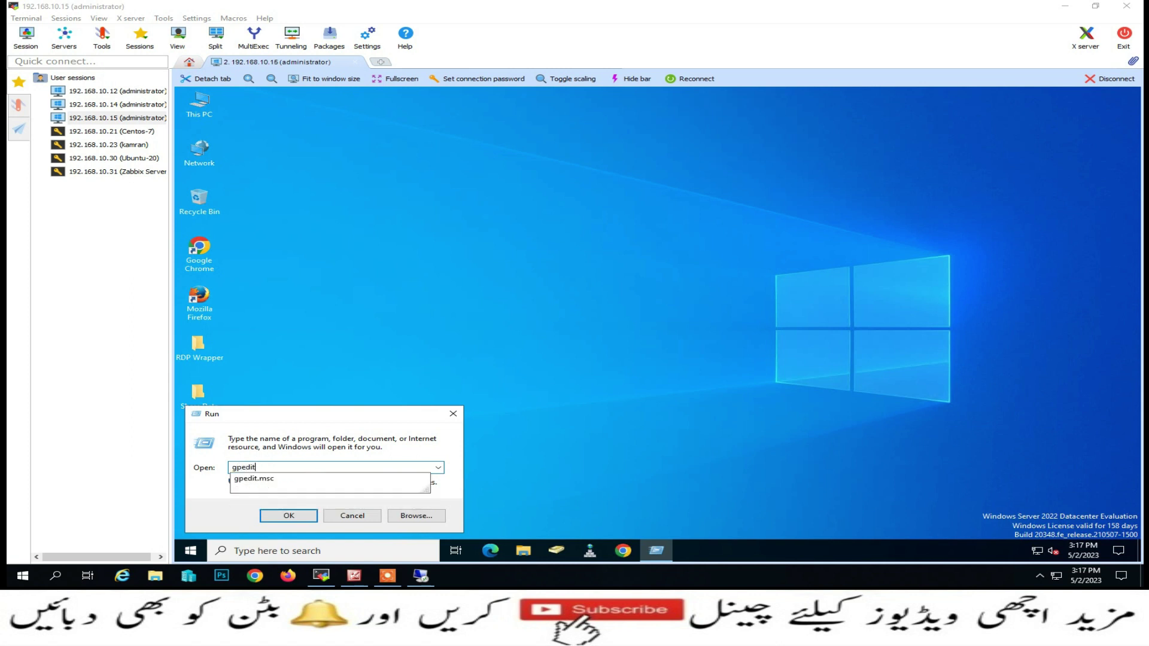
{"action": "key", "text": "Return"}
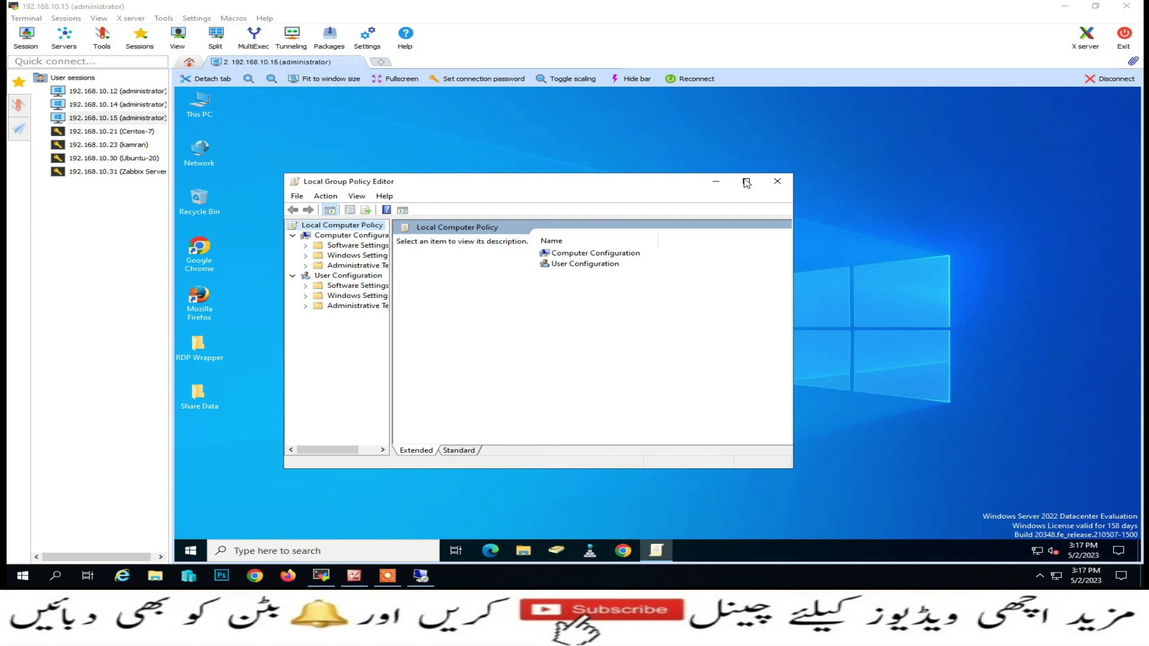
Maximize the policy editor and expand Administrative Templates > Windows Components
{"action": "left_click", "coordinate": [745, 180]}
{"action": "left_click_drag", "start_coordinate": [281, 208], "coordinate": [377, 209]}
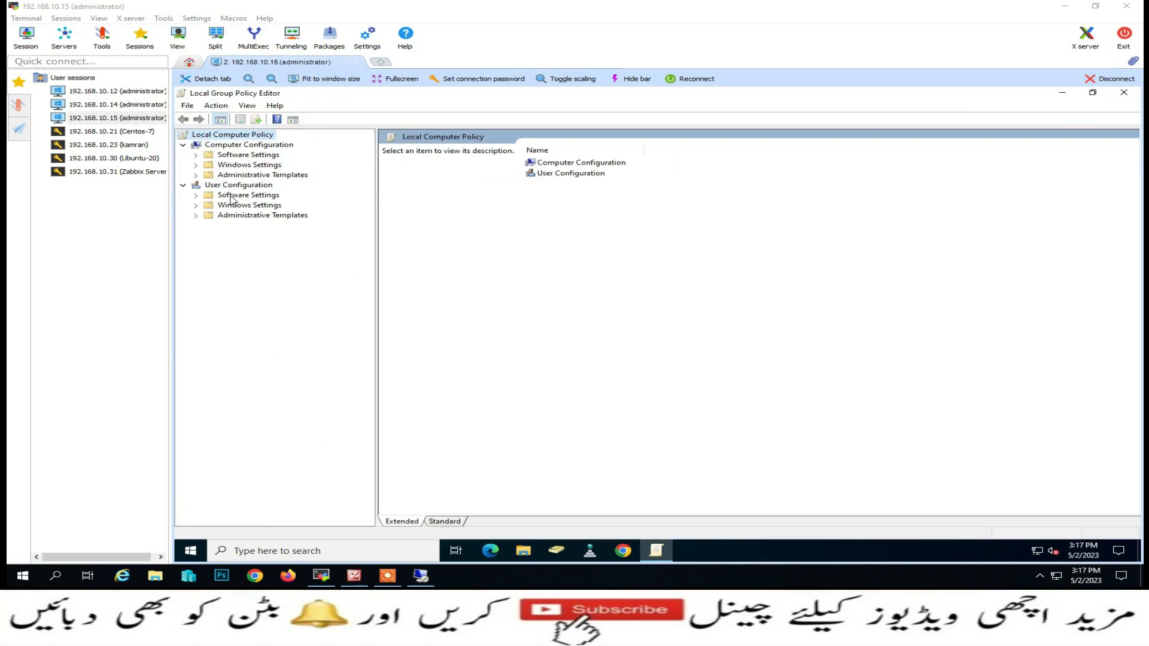
{"action": "left_click", "coordinate": [195, 176]}
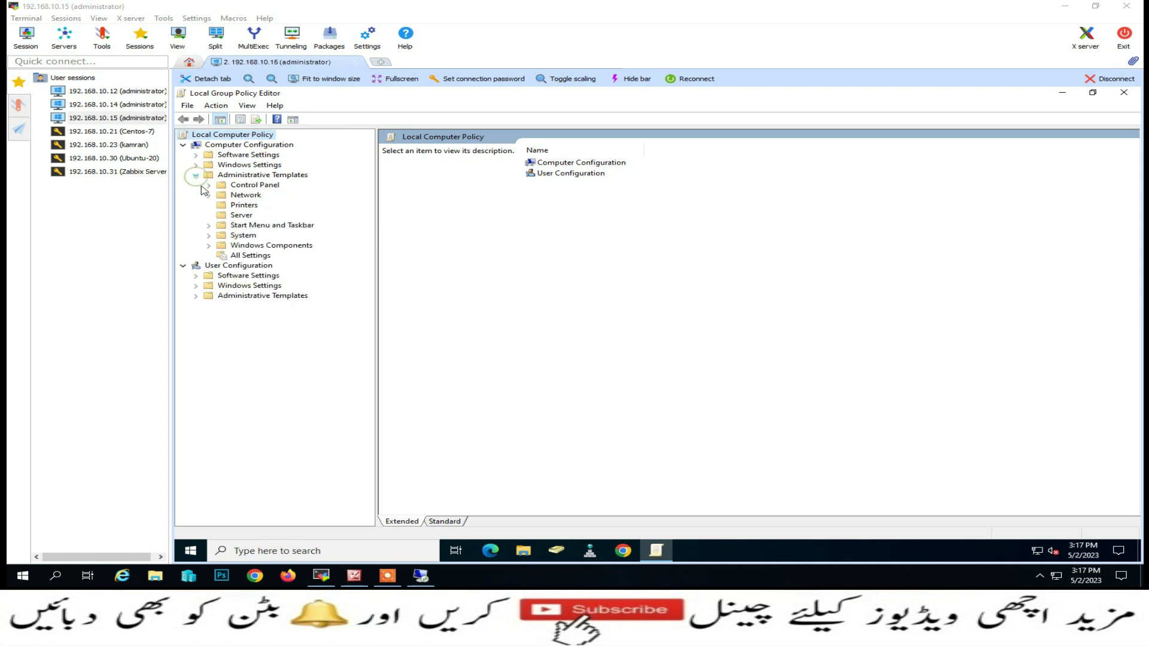
{"action": "left_click", "coordinate": [208, 246]}
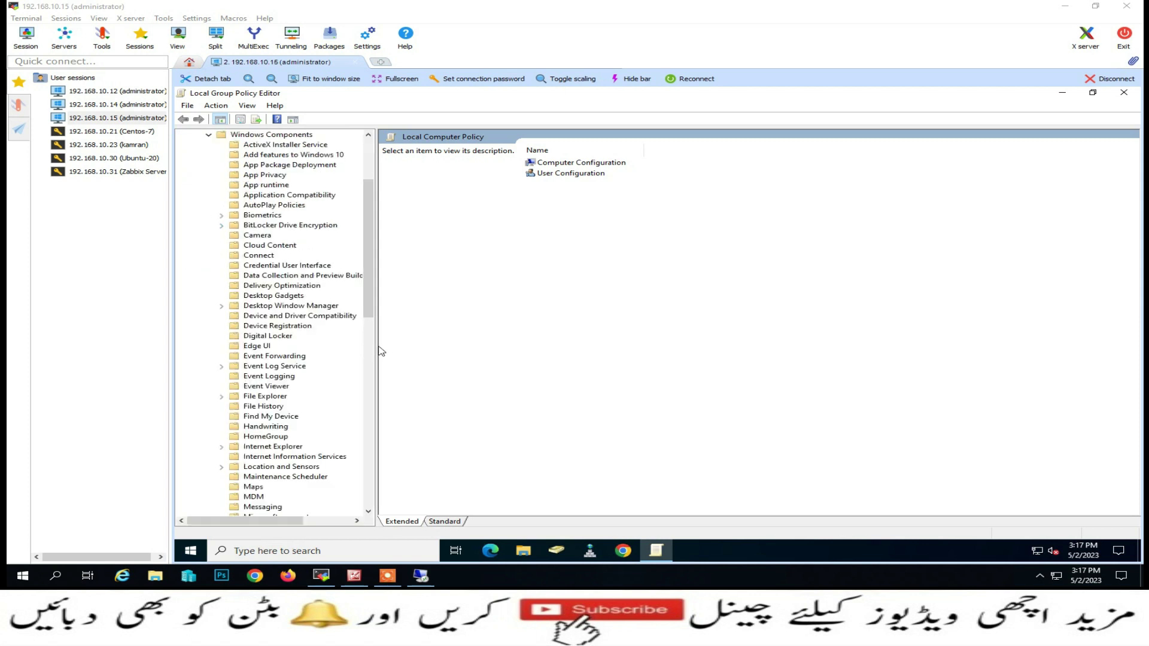
{"action": "left_click_drag", "start_coordinate": [375, 345], "coordinate": [412, 345]}
{"action": "scroll", "coordinate": [344, 375], "scroll_direction": "down", "scroll_amount": 6}
{"action": "scroll", "coordinate": [346, 375], "scroll_direction": "down", "scroll_amount": 3}
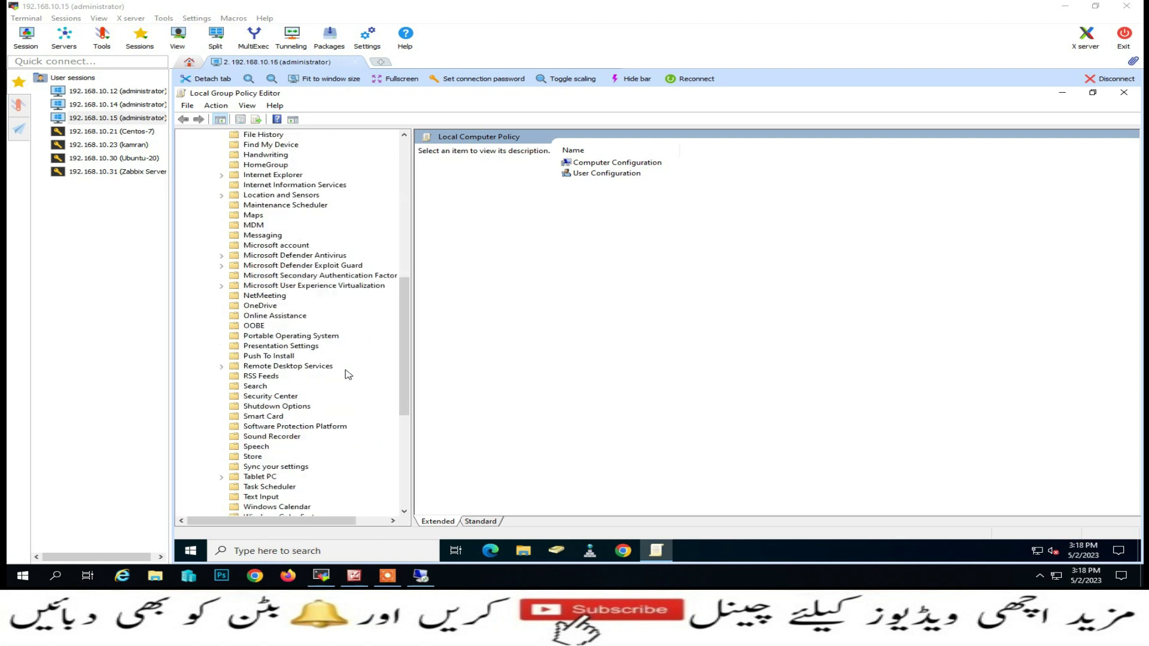
{"action": "scroll", "coordinate": [335, 390], "scroll_direction": "down", "scroll_amount": 2}
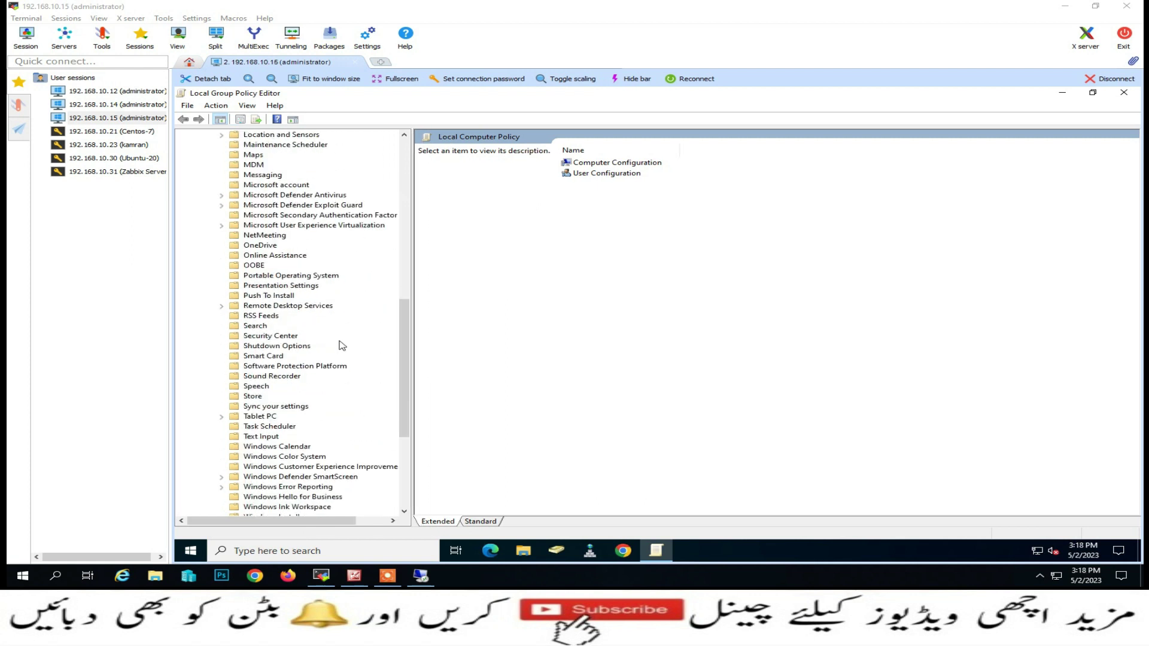
{"action": "scroll", "coordinate": [341, 346], "scroll_direction": "down", "scroll_amount": 6}
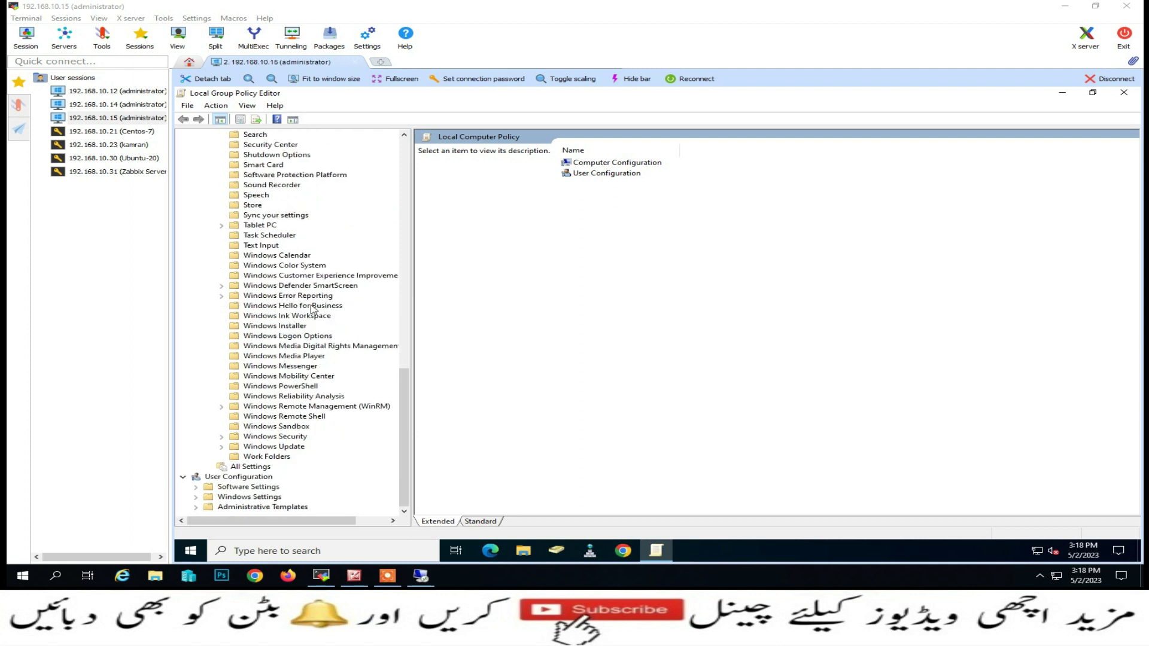
{"action": "scroll", "coordinate": [311, 308], "scroll_direction": "up", "scroll_amount": 4}
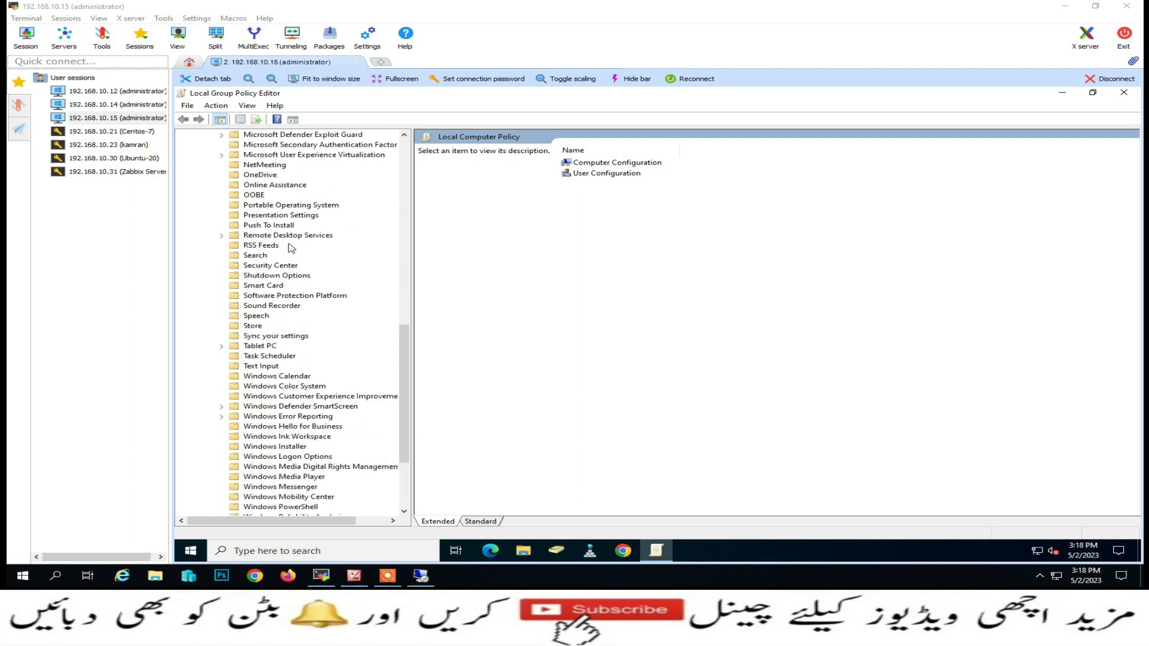
Open Remote Desktop Services > Remote Desktop Session Host > Connections and select the single-session restriction policy
{"action": "left_click", "coordinate": [280, 237]}
{"action": "left_click", "coordinate": [221, 235]}
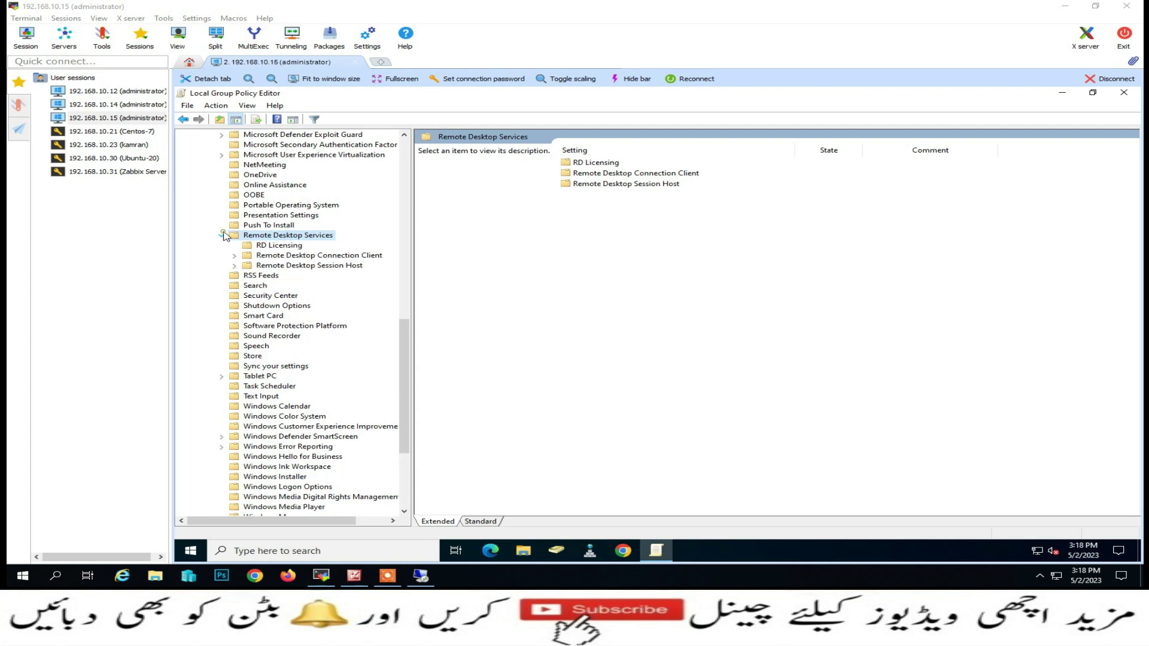
{"action": "left_click", "coordinate": [234, 265]}
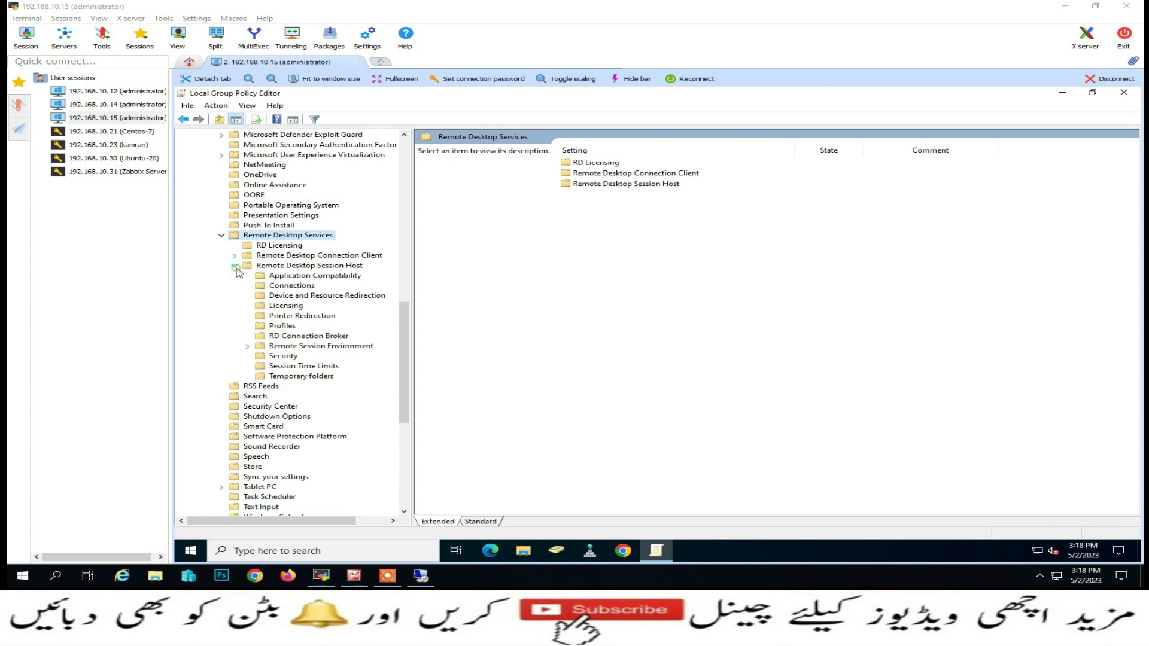
{"action": "left_click", "coordinate": [291, 285]}
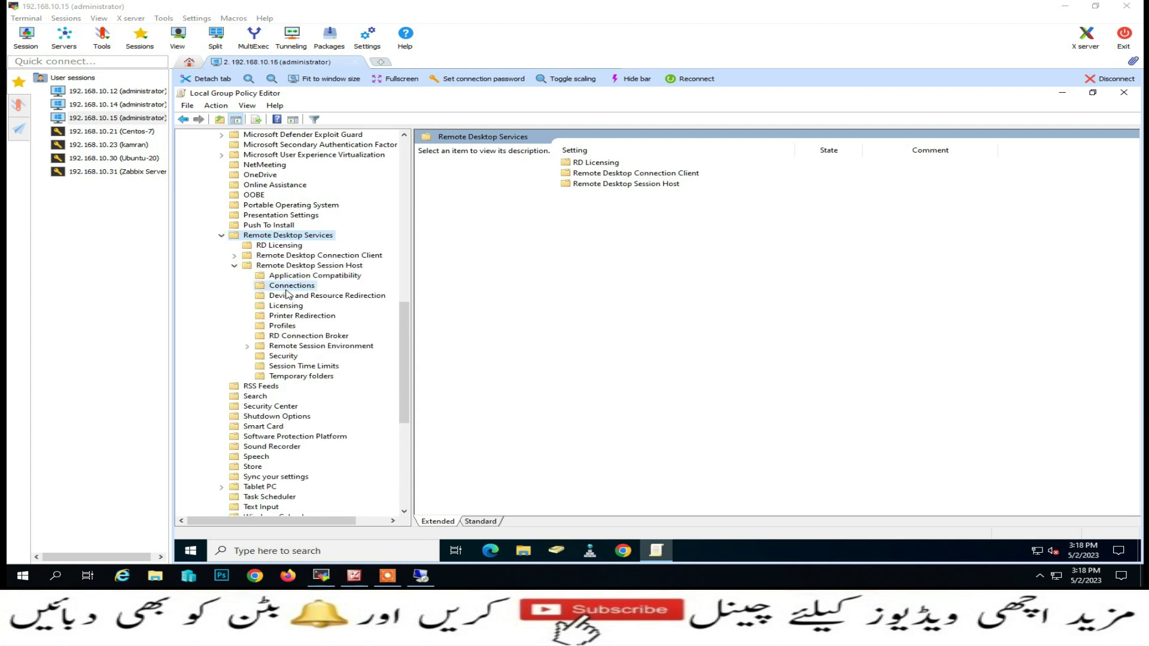
{"action": "left_click", "coordinate": [598, 258]}
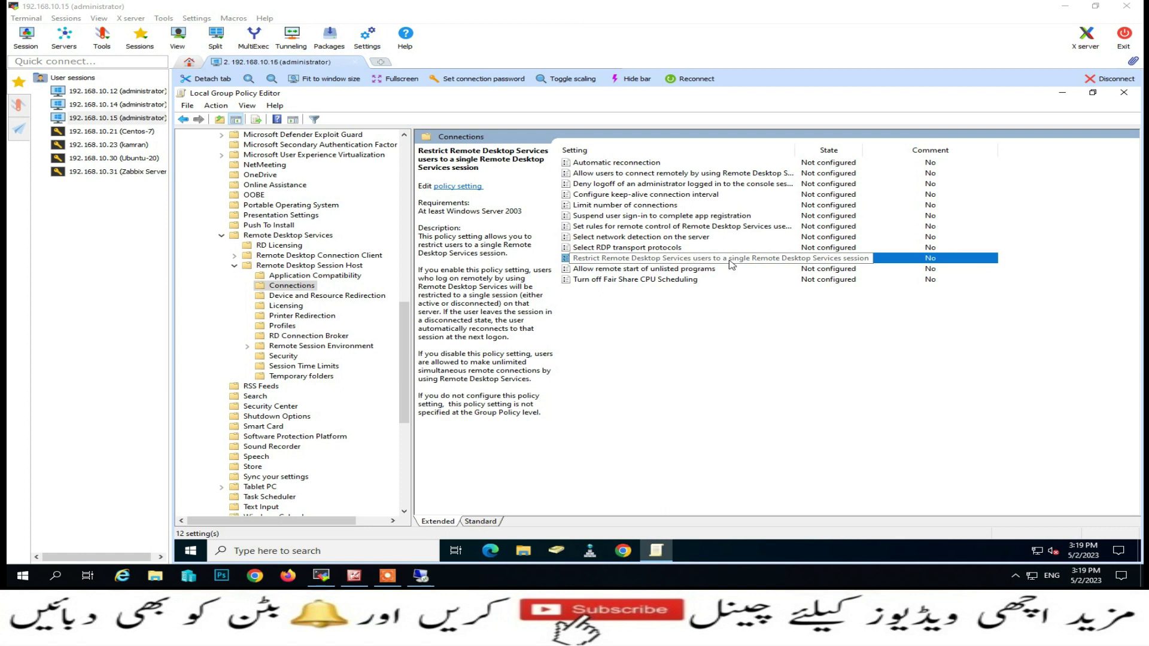
Set the 'Restrict Remote Desktop Services users to a single Remote Desktop Services session' policy to Disabled
{"action": "double_click", "coordinate": [779, 259]}
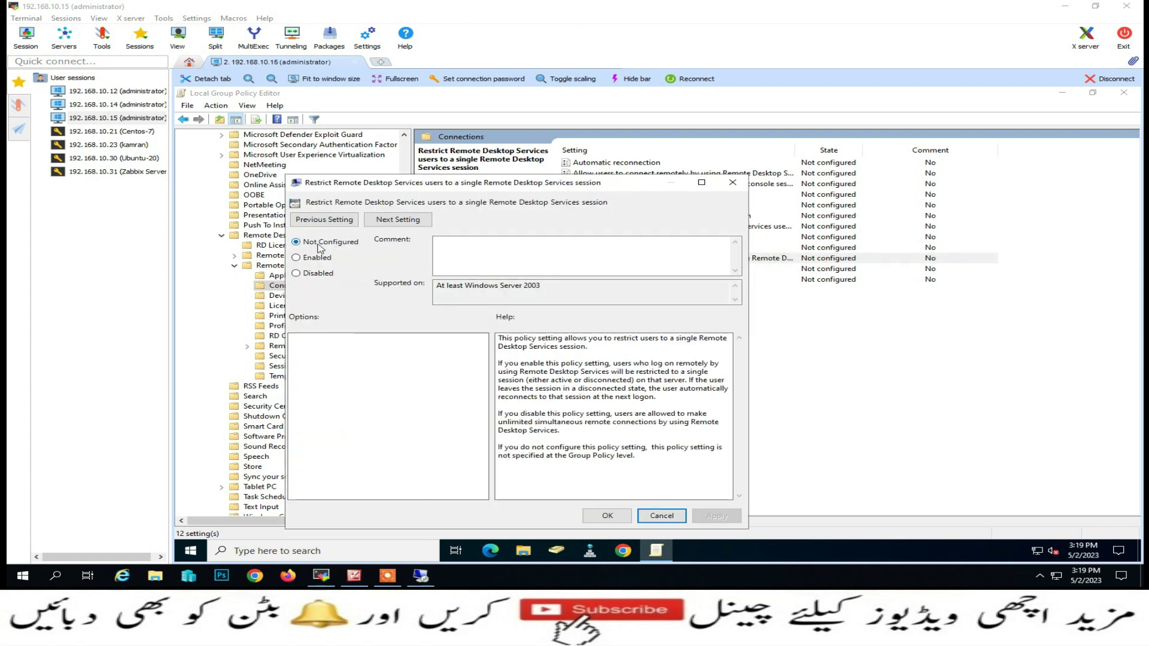
{"action": "left_click_drag", "start_coordinate": [450, 183], "coordinate": [461, 155]}
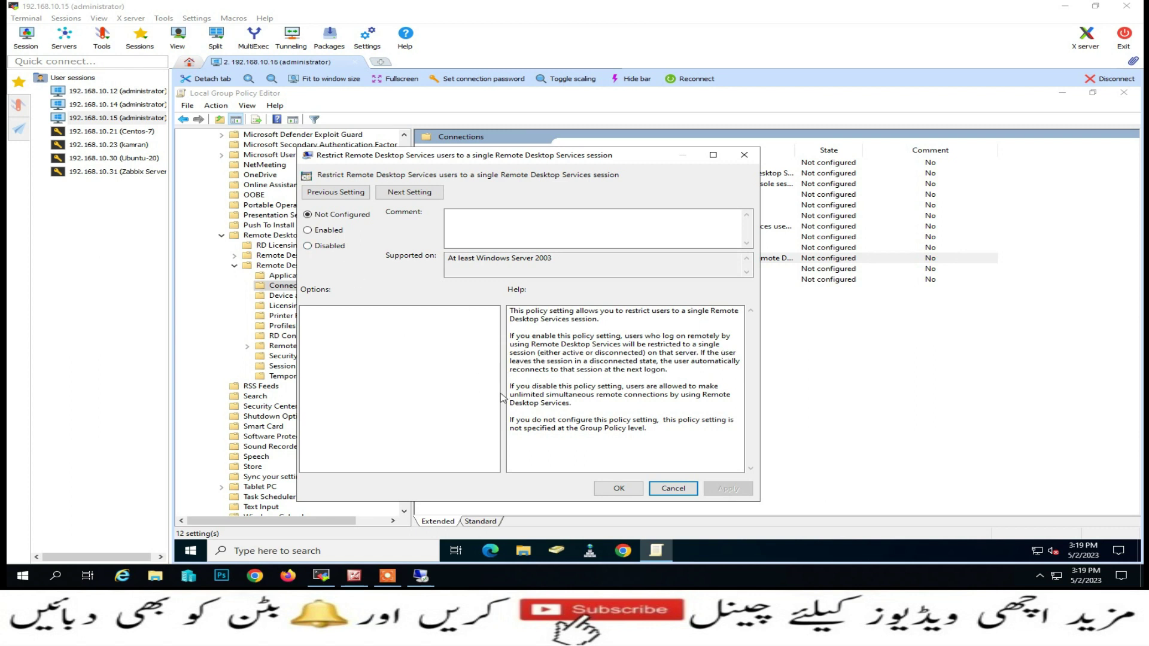
{"action": "left_click_drag", "start_coordinate": [509, 386], "coordinate": [620, 409]}
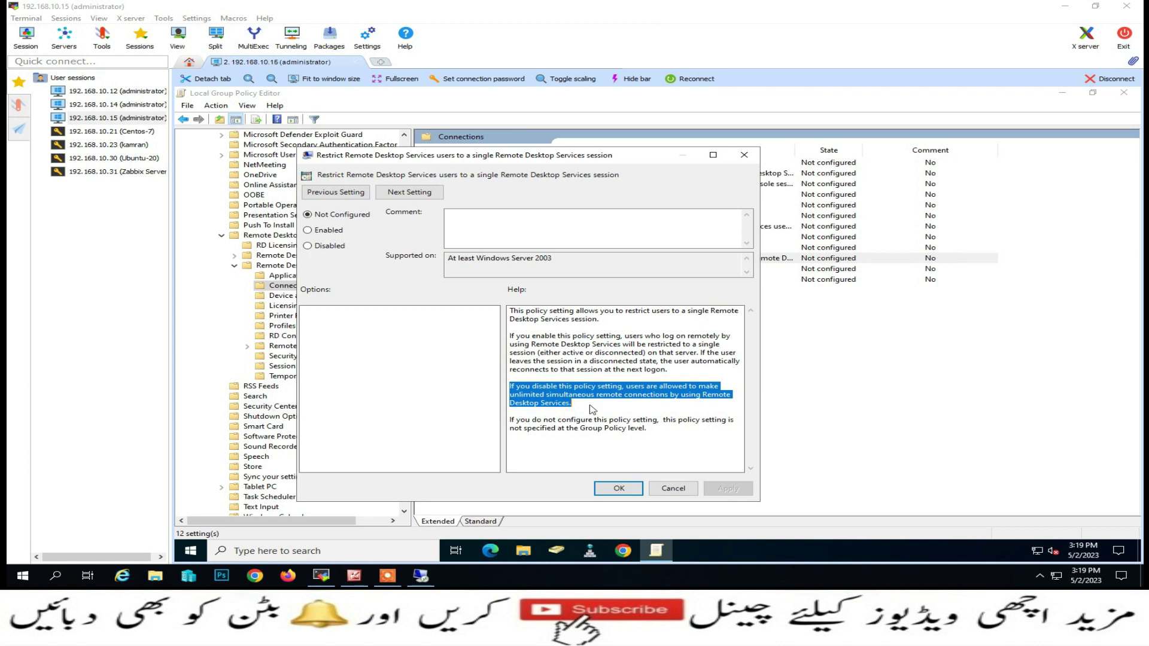
{"action": "left_click", "coordinate": [325, 248]}
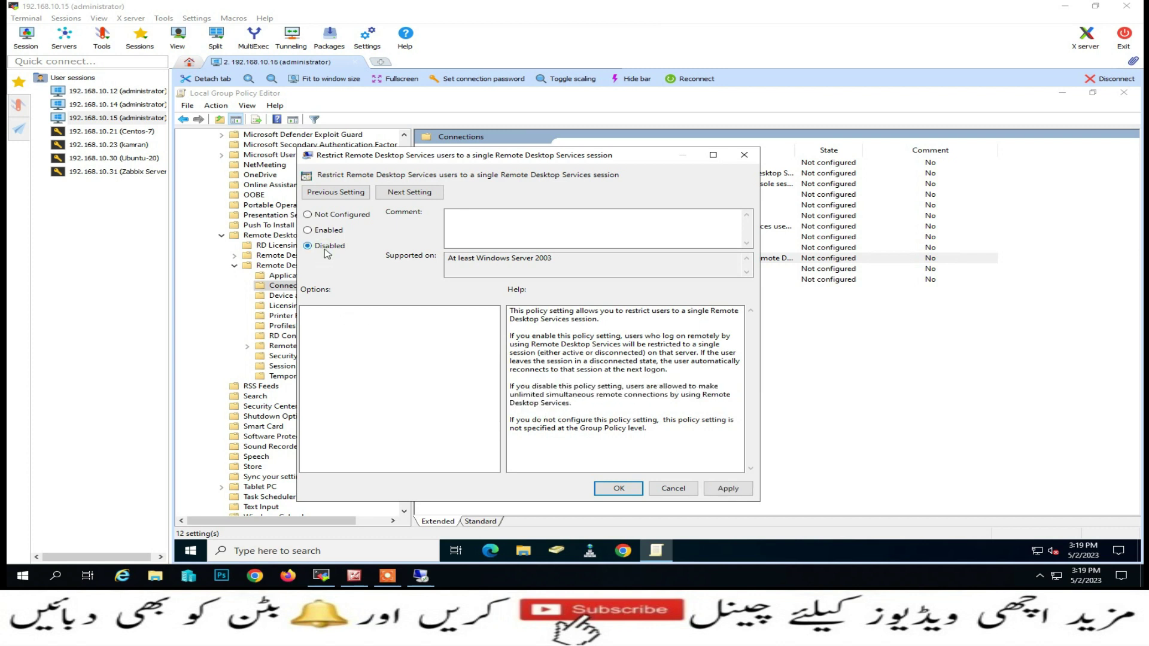
{"action": "left_click", "coordinate": [620, 488]}
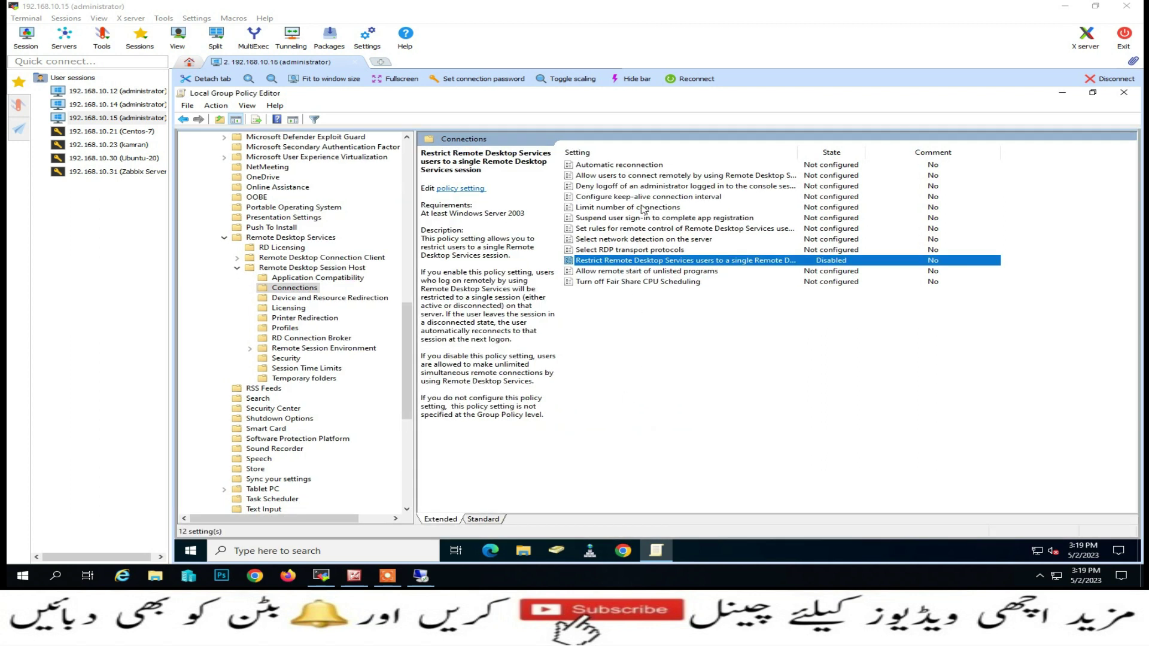
Enable the Limit number of connections policy with RD Maximum Connections allowed set to 99
{"action": "double_click", "coordinate": [612, 209]}
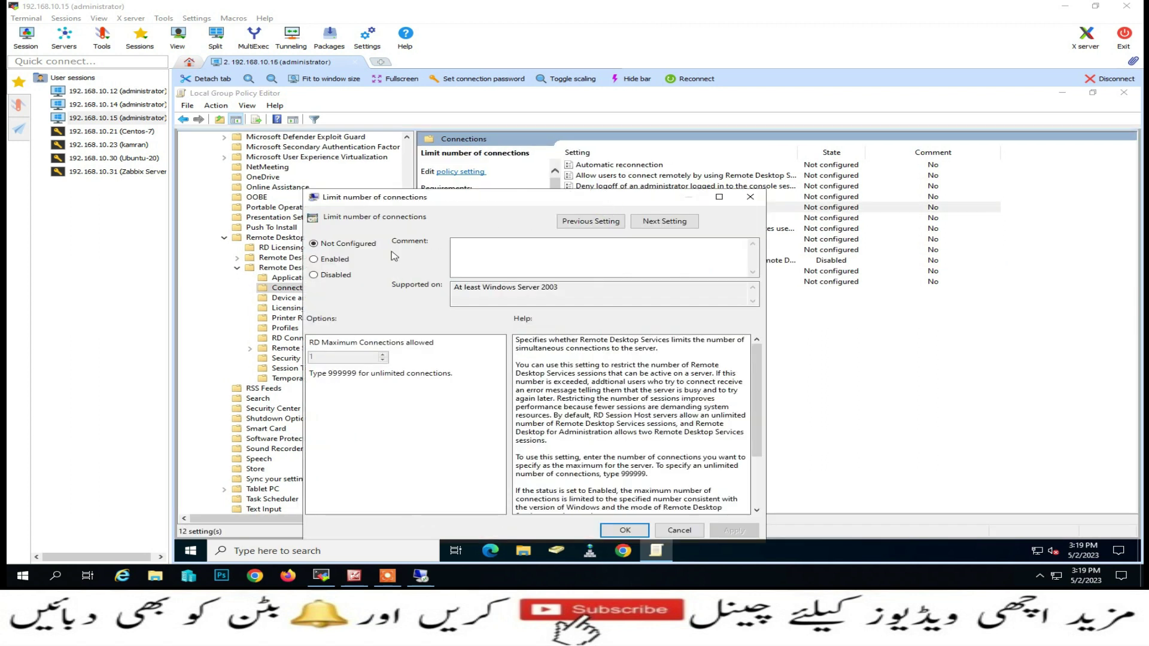
{"action": "left_click_drag", "start_coordinate": [392, 197], "coordinate": [391, 157]}
{"action": "left_click", "coordinate": [341, 219]}
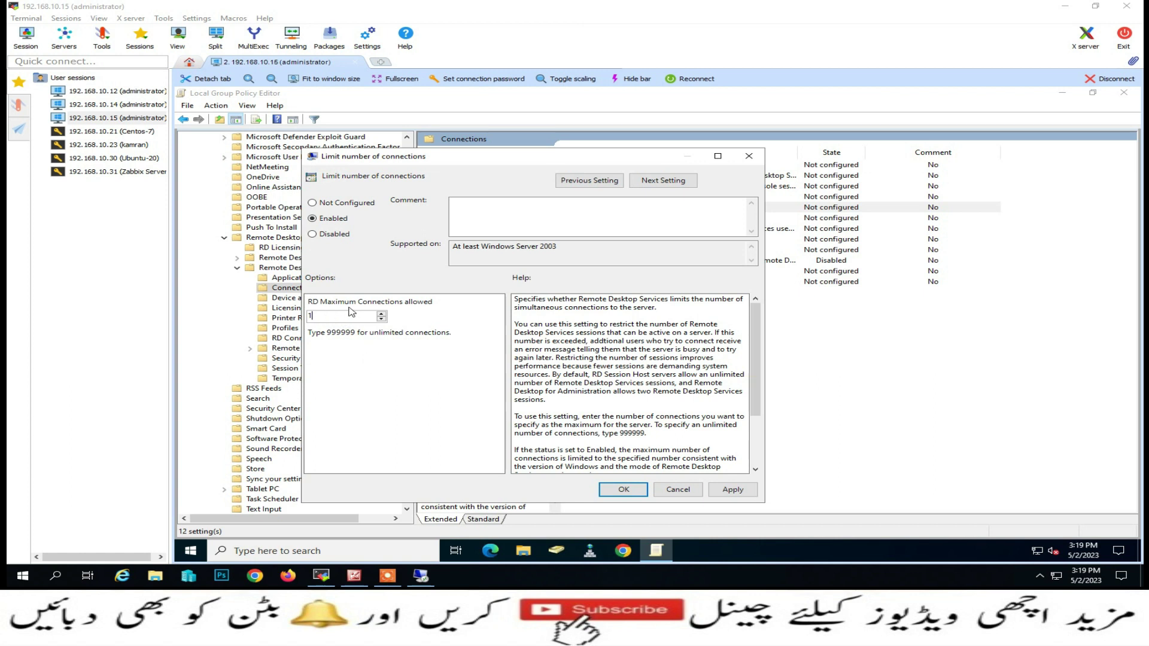
{"action": "type", "text": "999999"}
{"action": "left_click", "coordinate": [643, 493]}
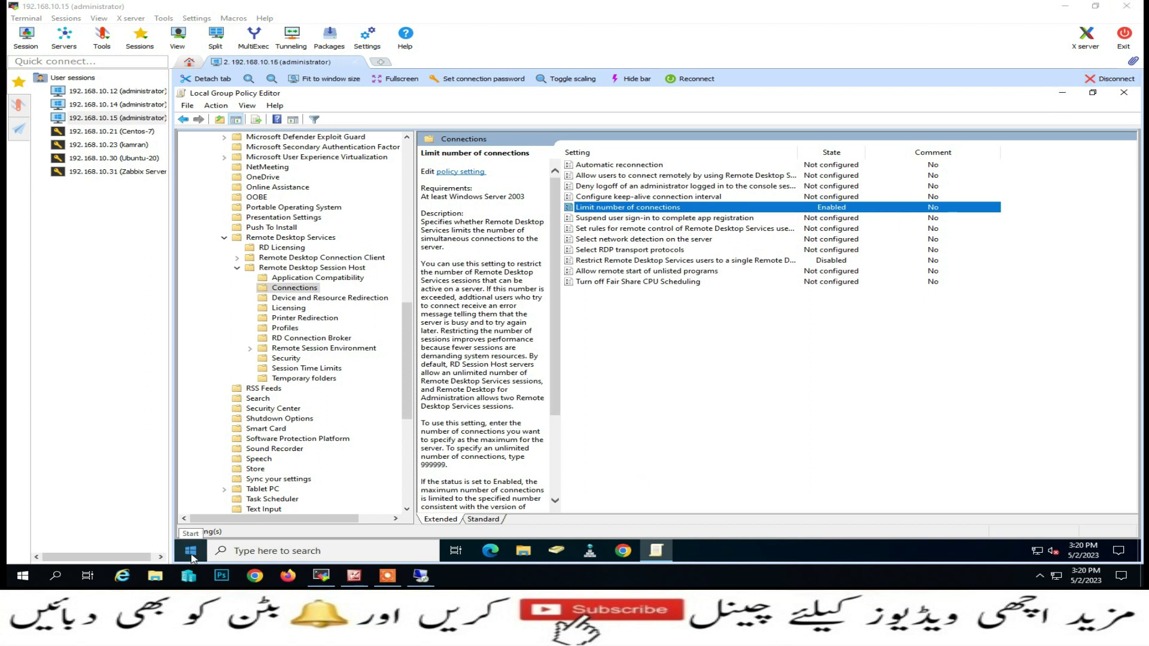
Close the policy editor and run gpupdate /force from the Run box
{"action": "left_click", "coordinate": [1123, 93]}
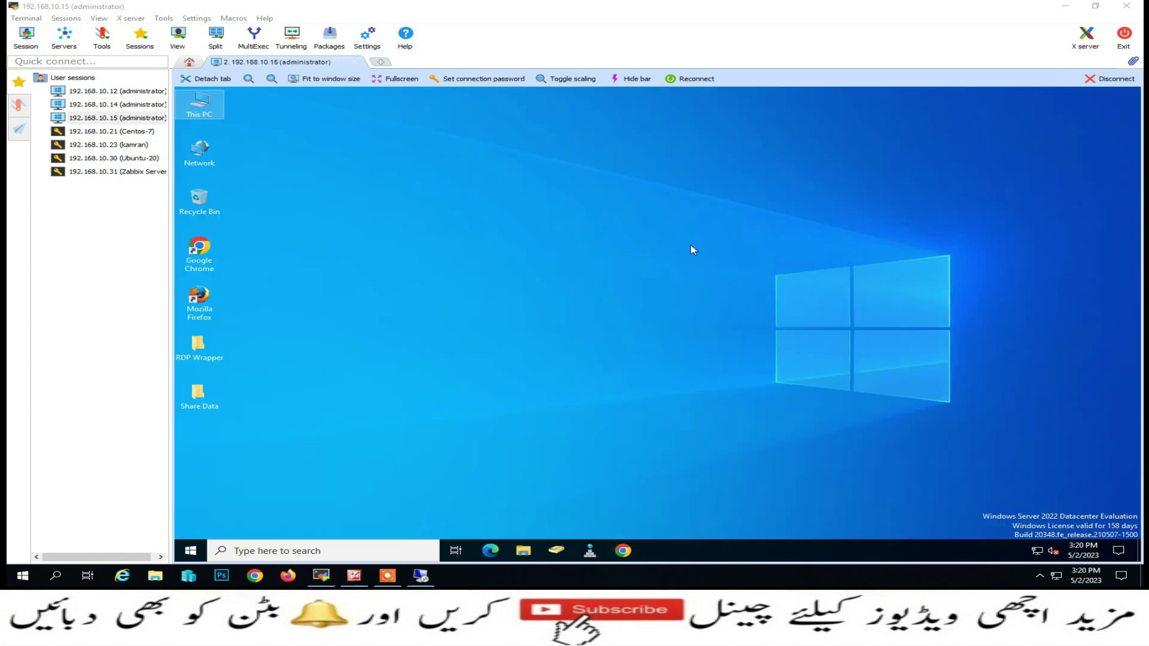
{"action": "left_click", "coordinate": [187, 549]}
{"action": "right_click", "coordinate": [192, 546]}
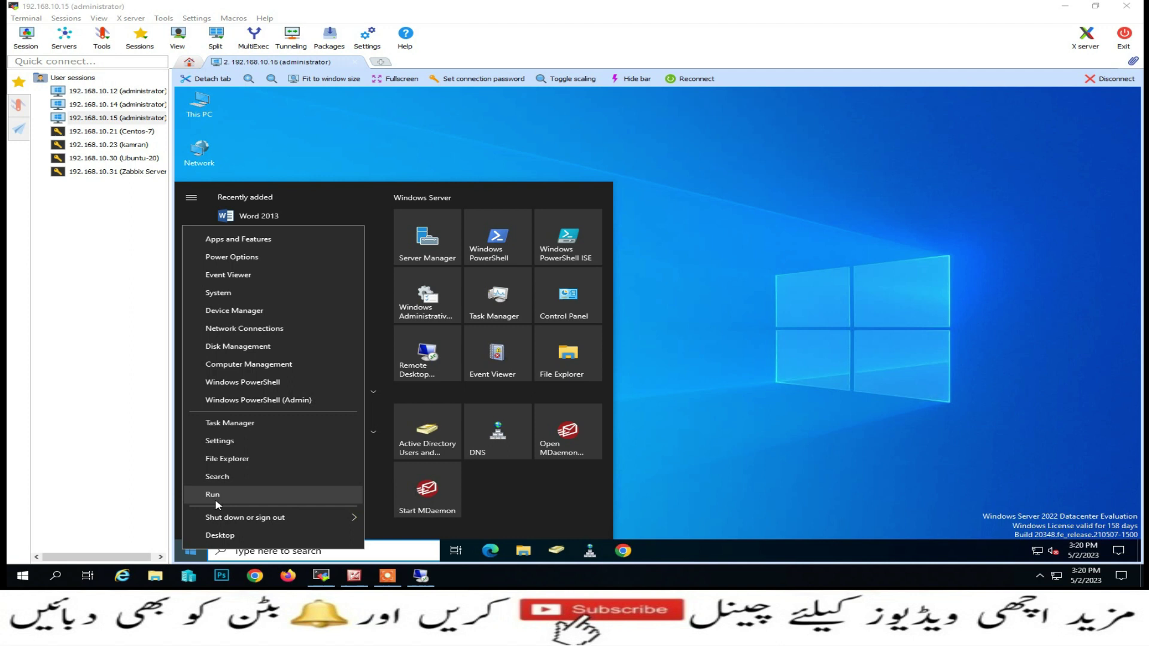
{"action": "left_click", "coordinate": [216, 495]}
{"action": "type", "text": "g"}
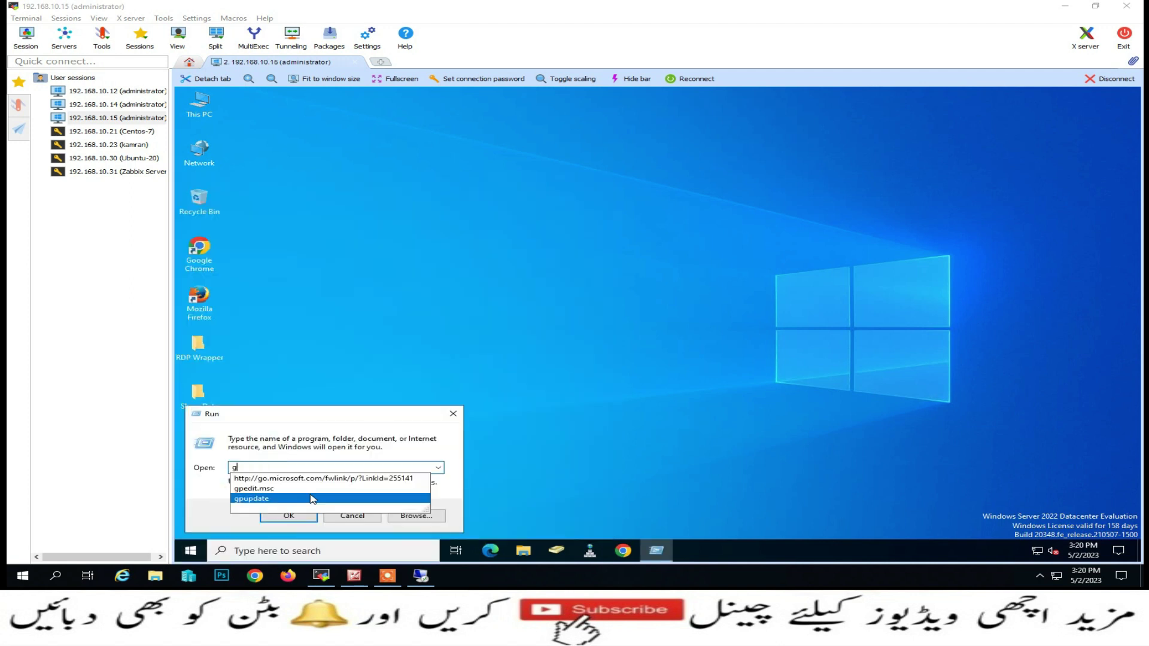
{"action": "type", "text": "pupdate /force"}
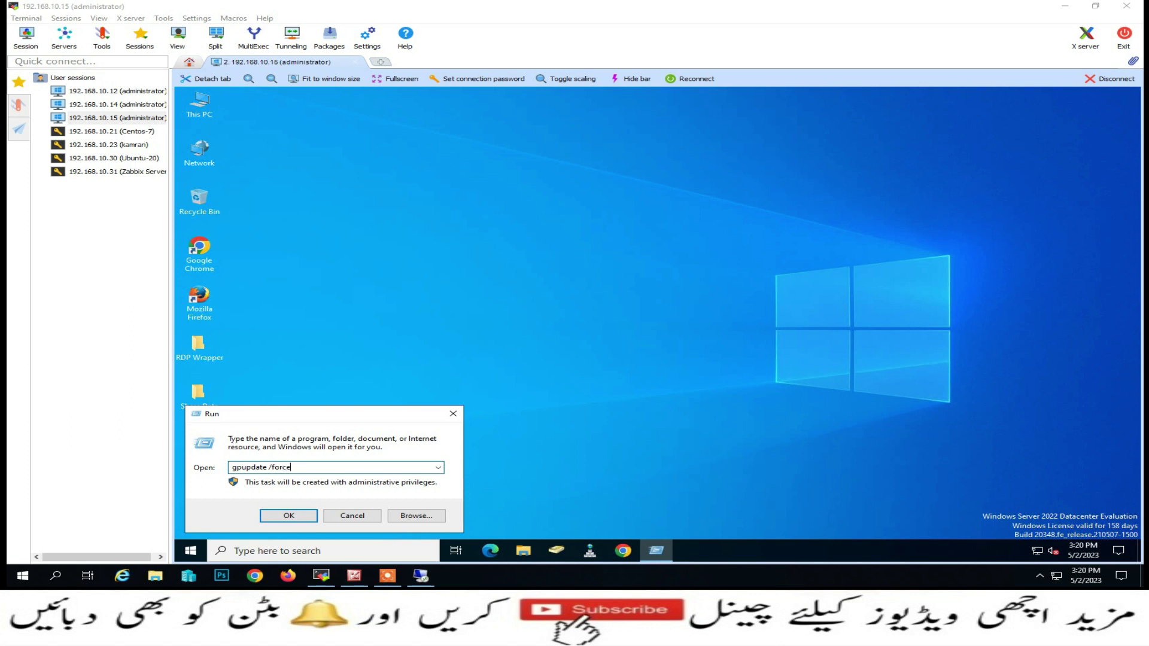
{"action": "key", "text": "Return"}
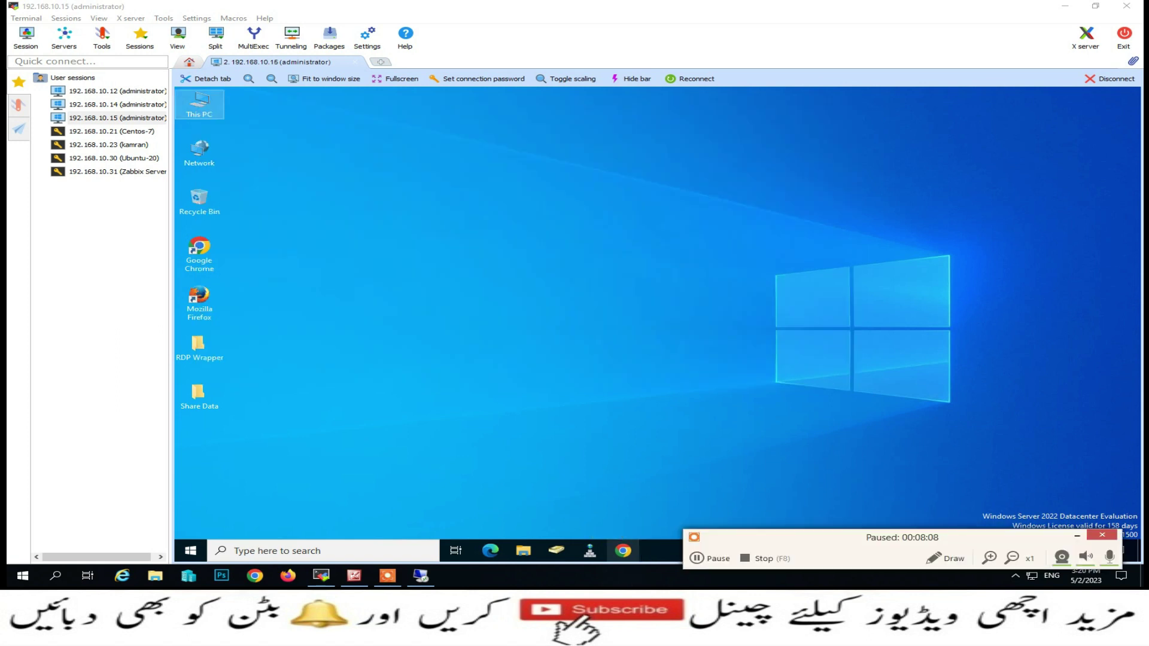
In Server Manager's Add Roles and Features wizard, keep role-based install on the local server and tick Remote Desktop Services
{"action": "left_click", "coordinate": [190, 551]}
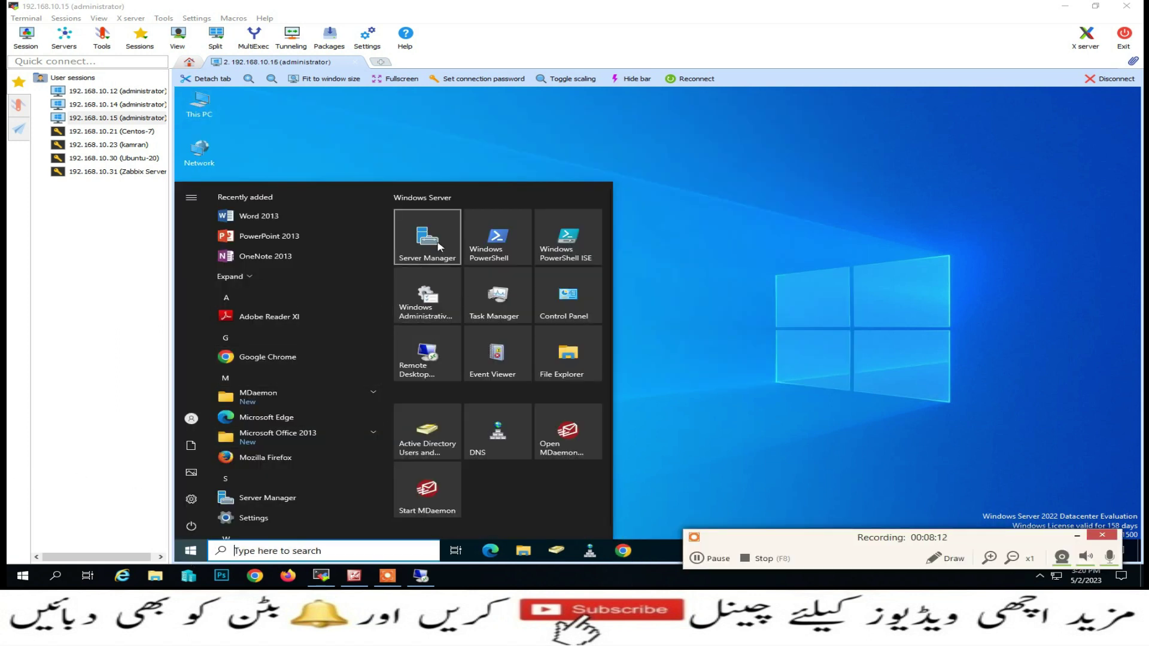
{"action": "left_click", "coordinate": [437, 243]}
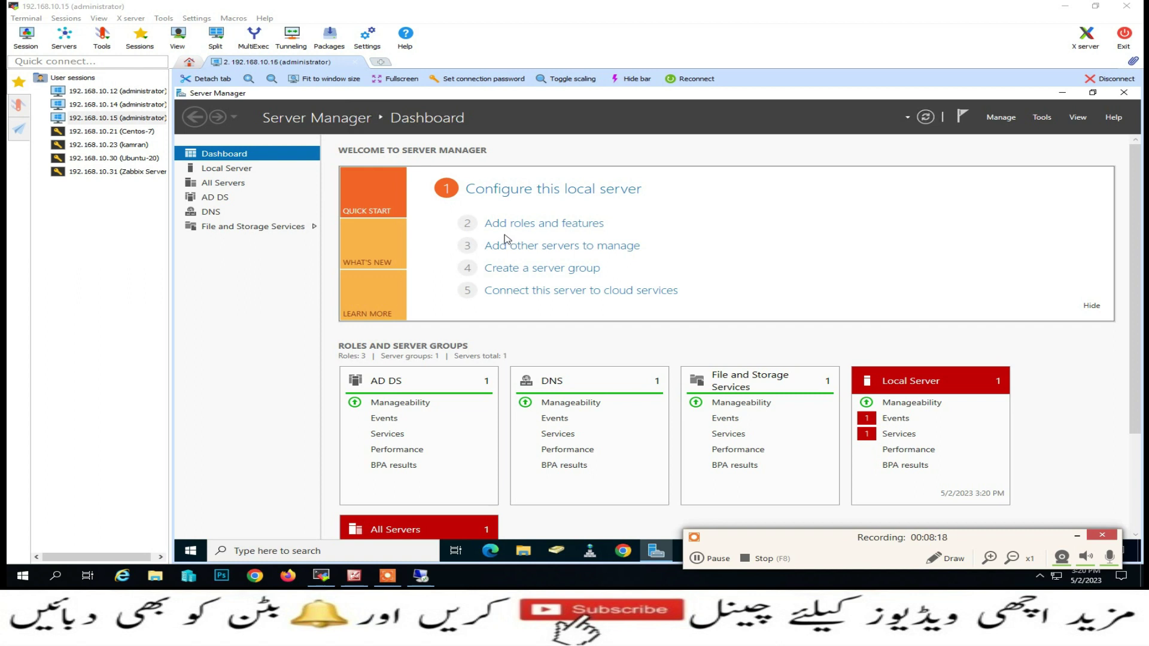
{"action": "left_click", "coordinate": [547, 223]}
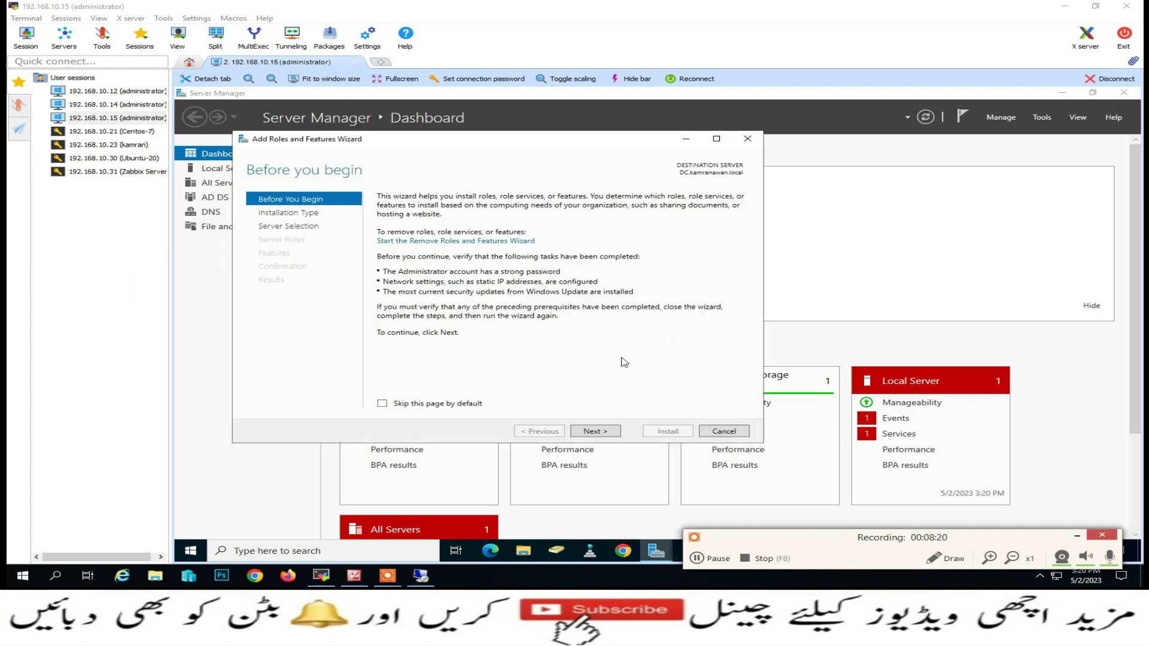
{"action": "left_click", "coordinate": [596, 431]}
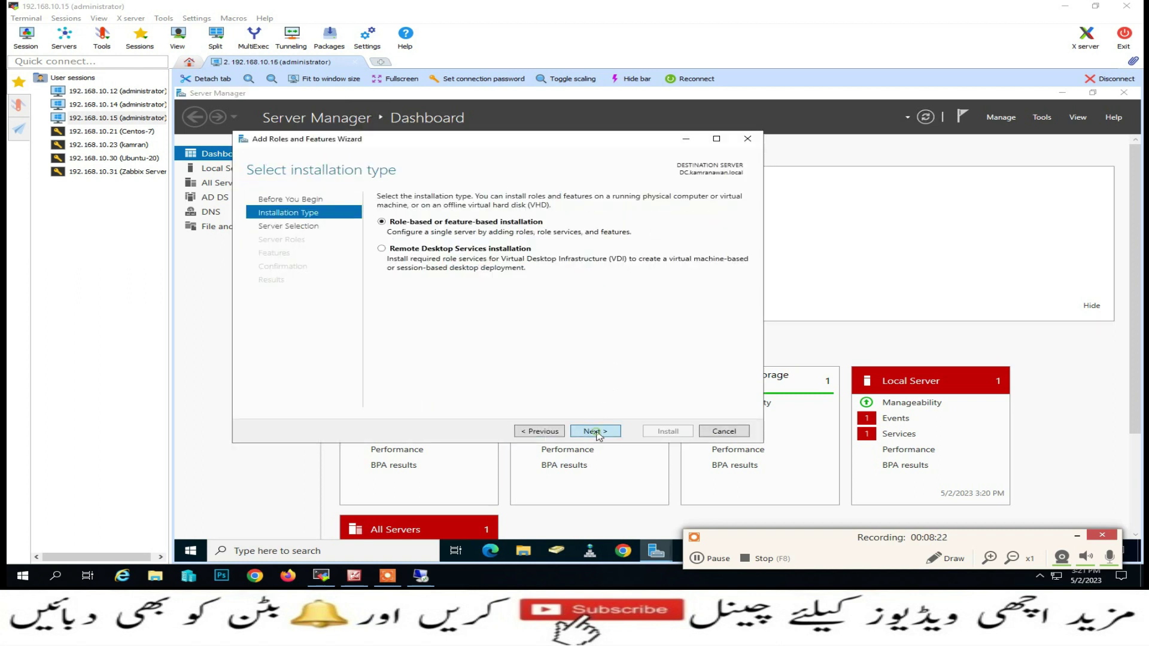
{"action": "left_click", "coordinate": [595, 431]}
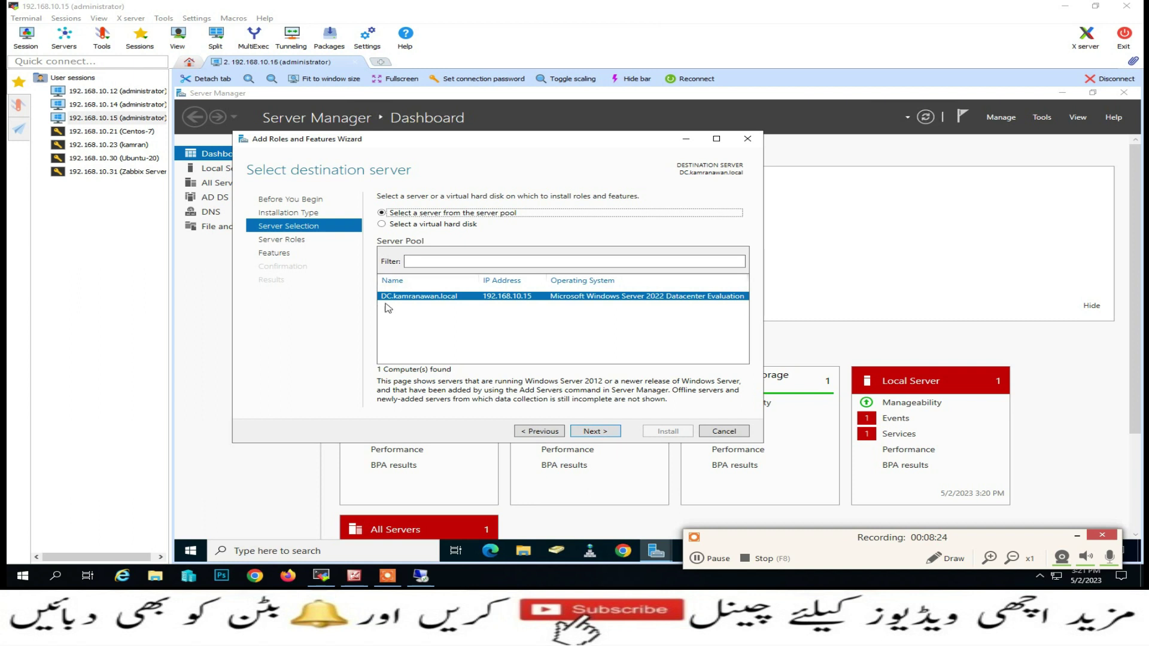
{"action": "left_click", "coordinate": [587, 431]}
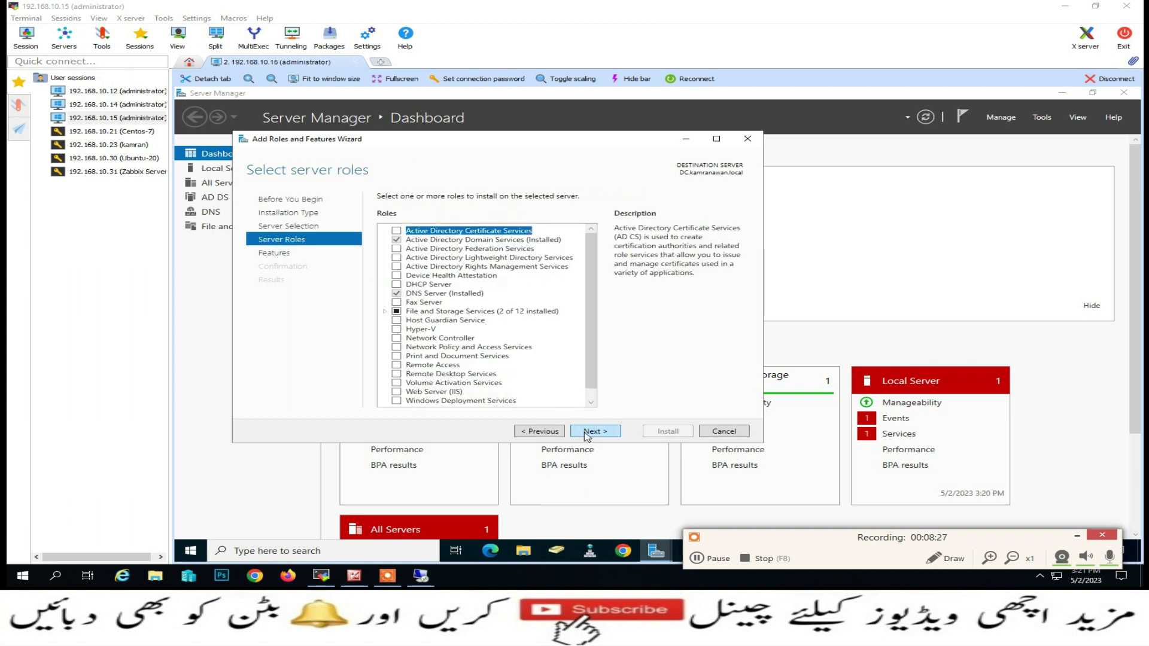
{"action": "left_click", "coordinate": [396, 375]}
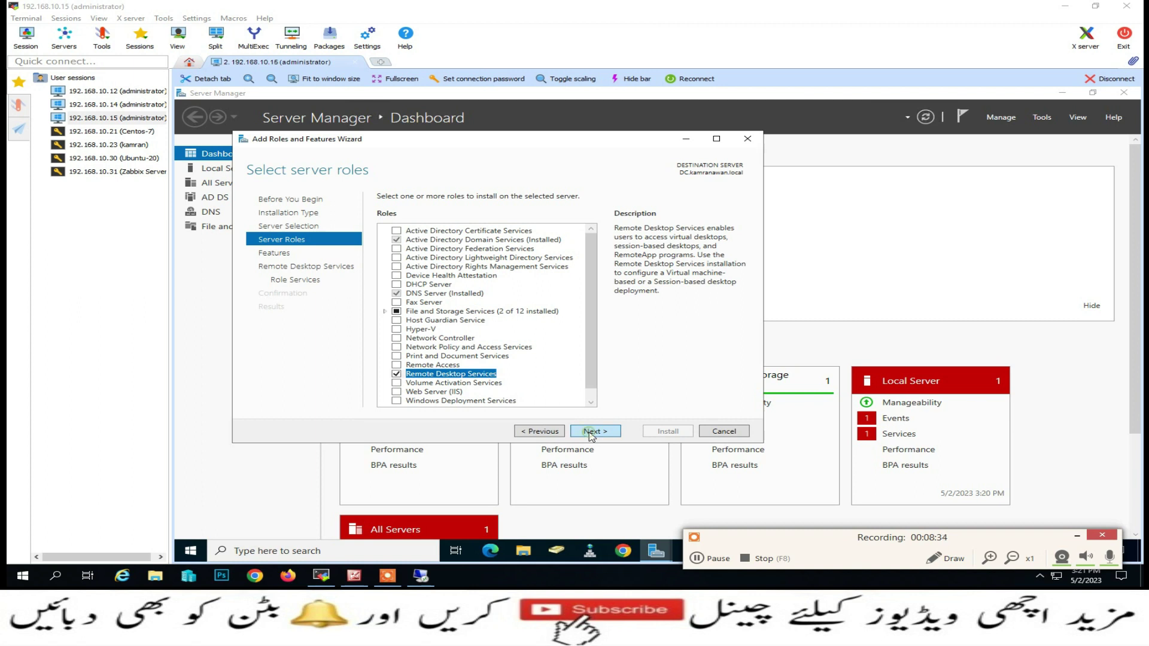
{"action": "left_click", "coordinate": [591, 432]}
Select the Remote Desktop Session Host role service and add its required management features
{"action": "left_click", "coordinate": [591, 432]}
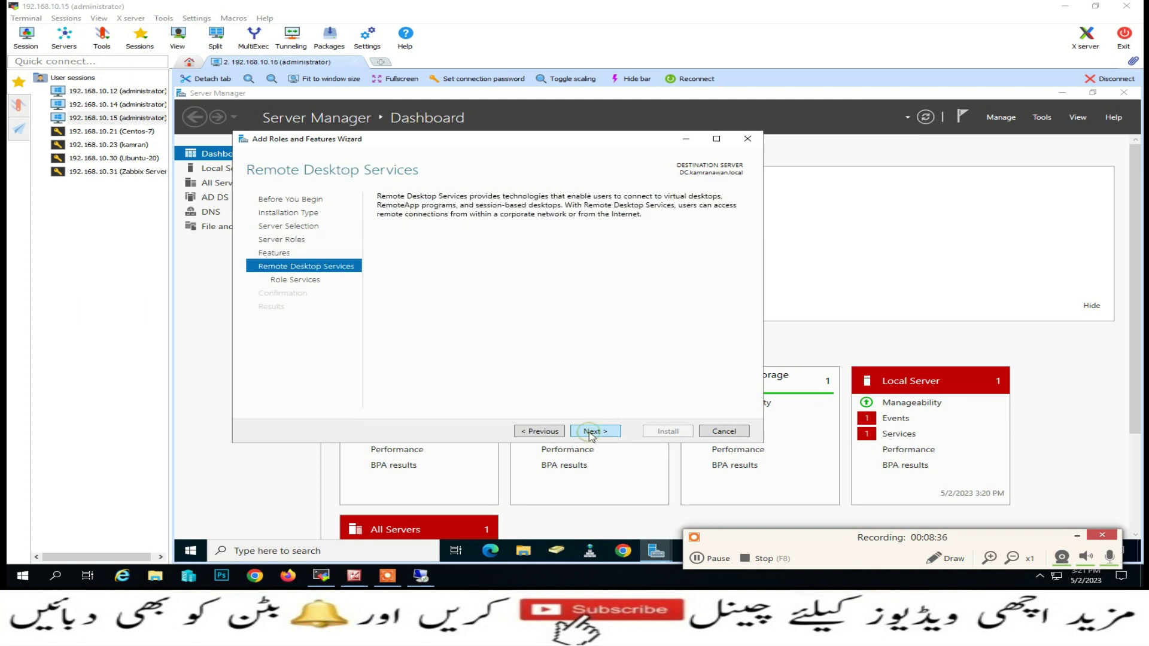
{"action": "left_click", "coordinate": [591, 432]}
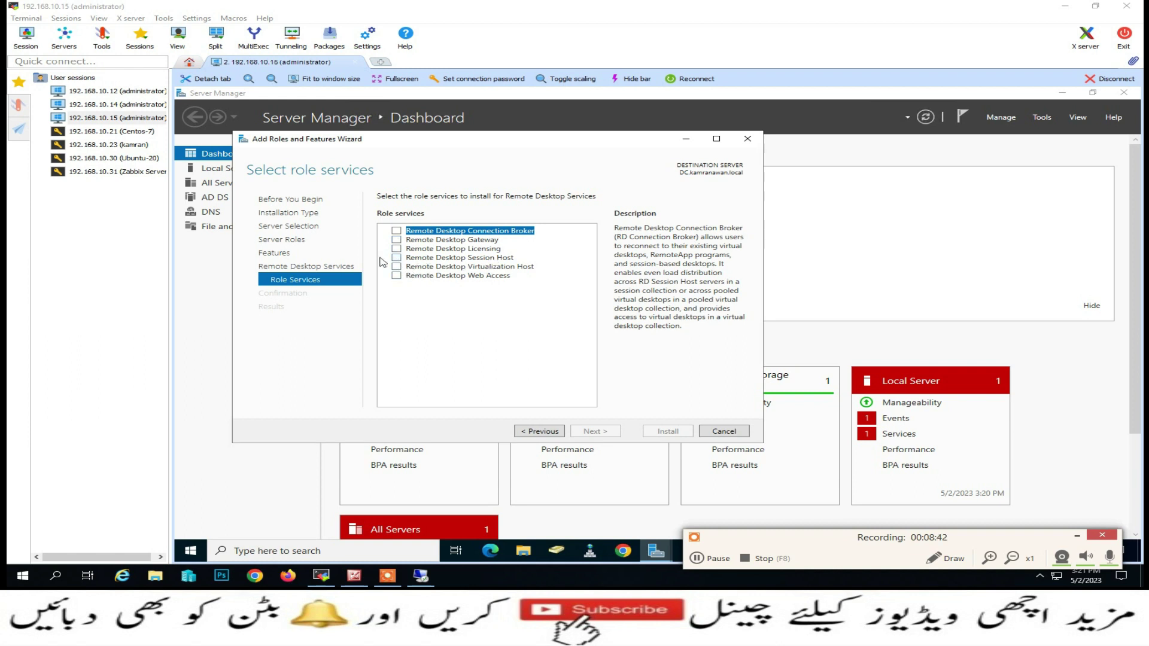
{"action": "left_click", "coordinate": [396, 258]}
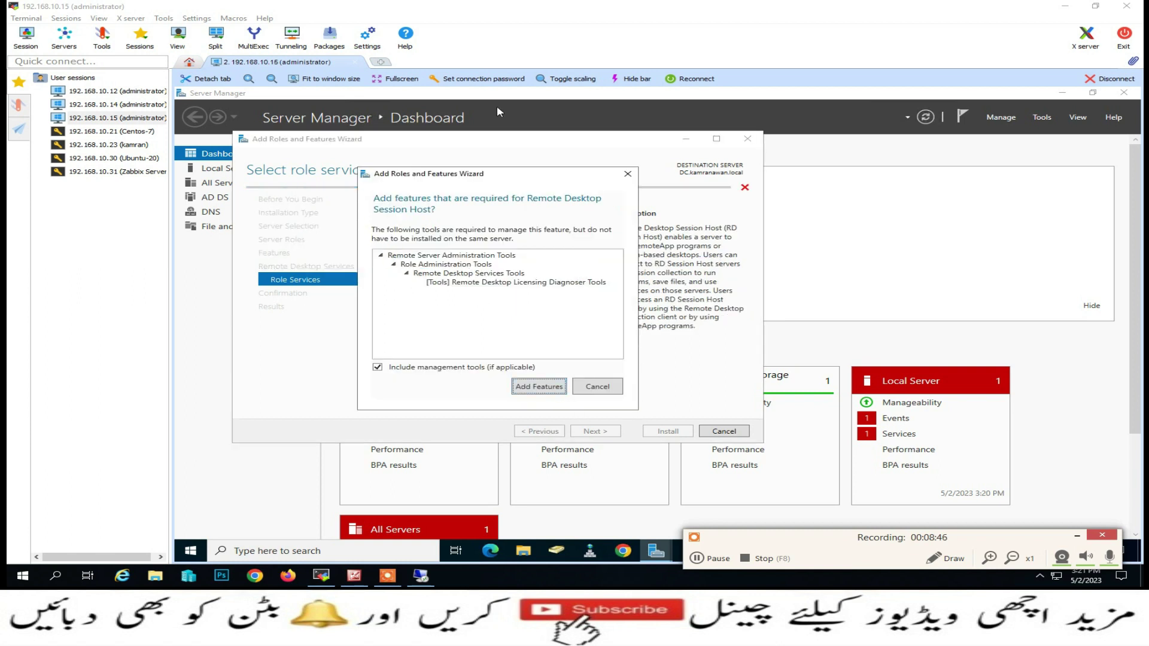
{"action": "left_click", "coordinate": [538, 386]}
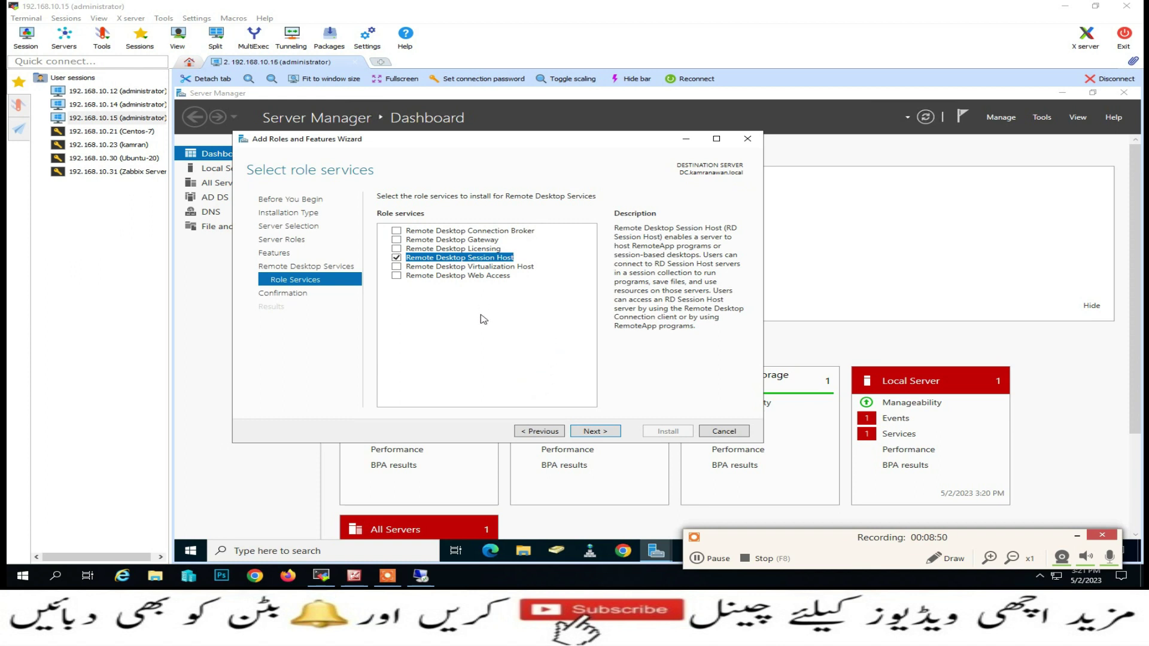
Allow automatic restarts on the confirmation page and start the installation
{"action": "left_click", "coordinate": [589, 433]}
{"action": "left_click", "coordinate": [381, 213]}
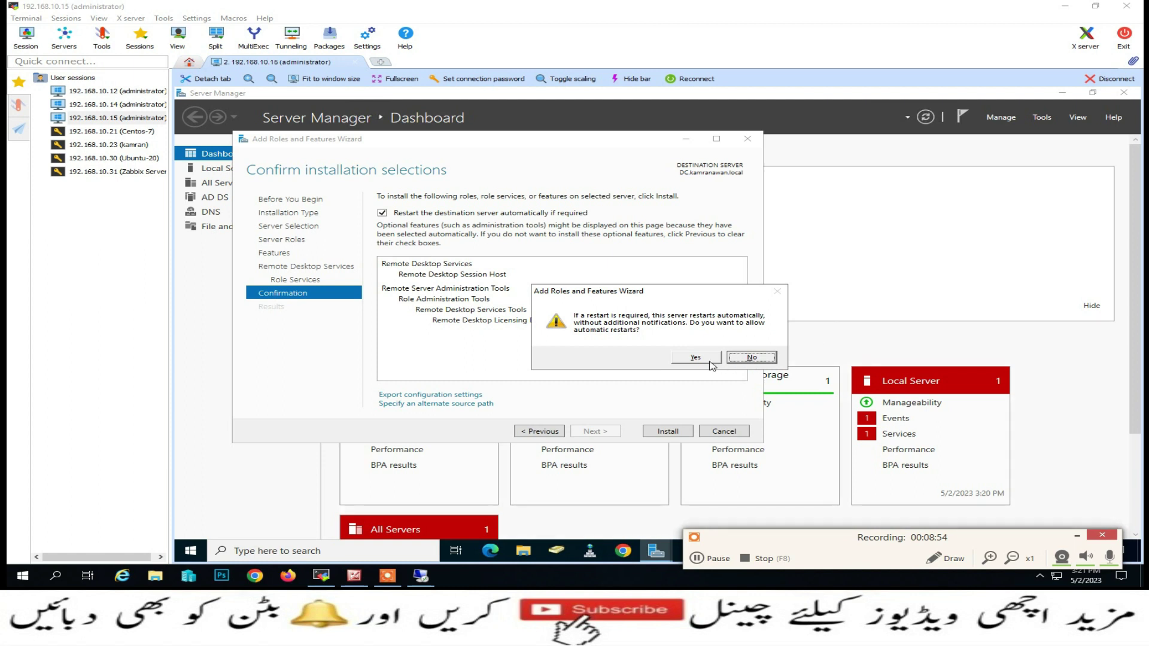
{"action": "left_click", "coordinate": [696, 358]}
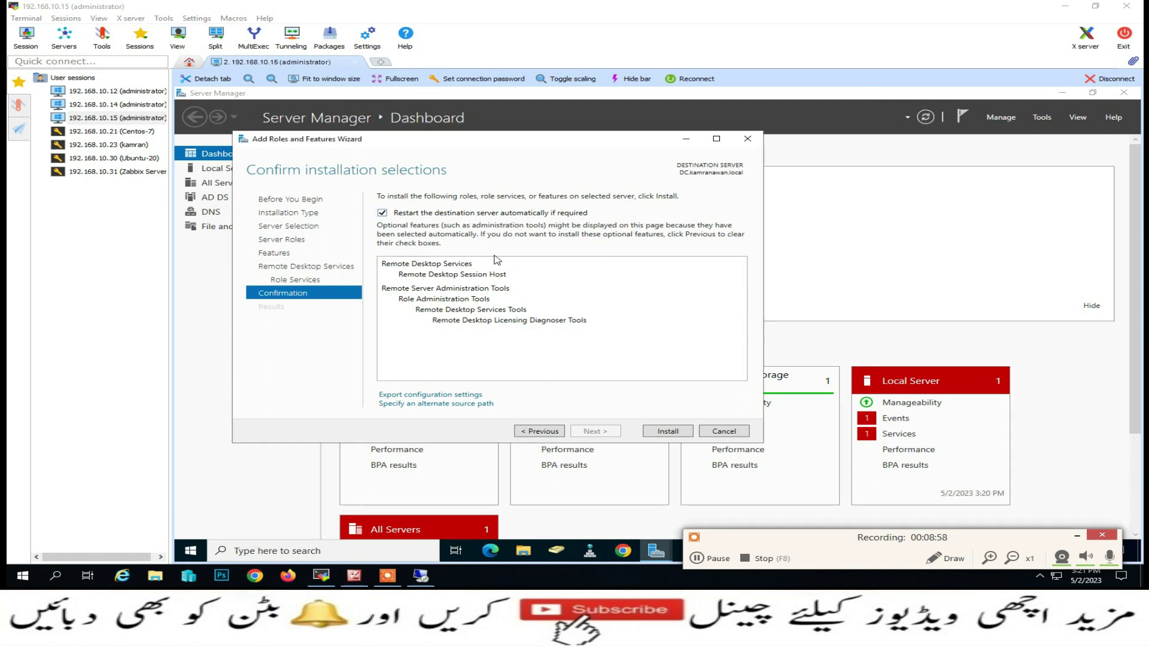
{"action": "left_click", "coordinate": [668, 430]}
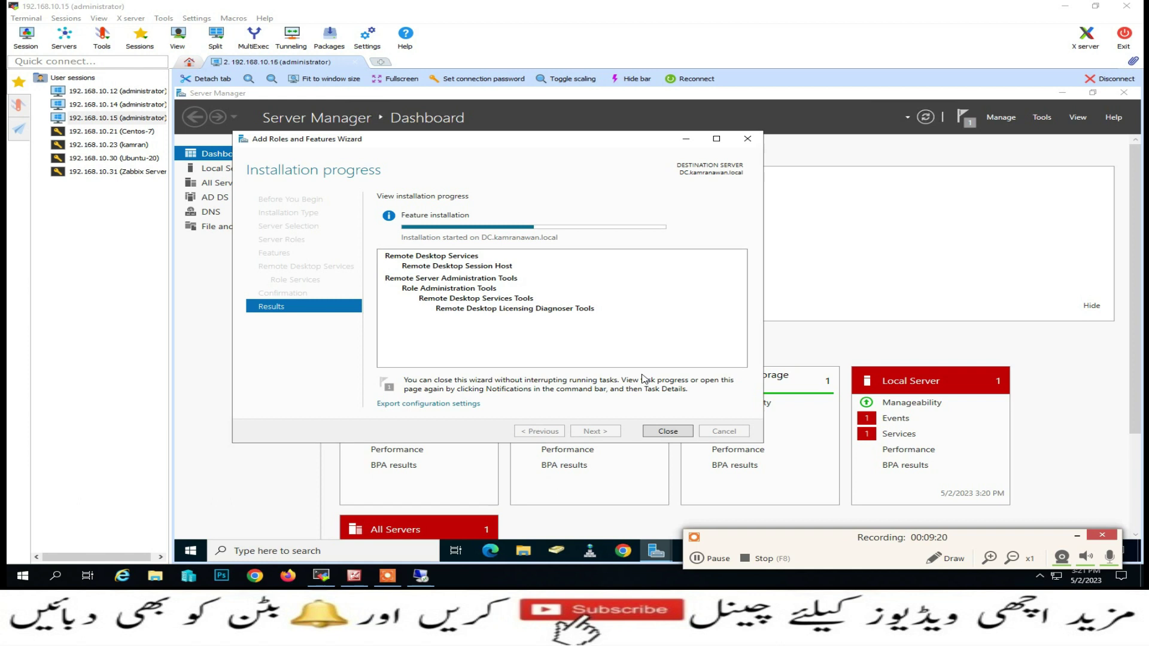
Wait for the Session Host installation and server restart to complete, returning to the server desktop
{"action": "left_click", "coordinate": [697, 558]}
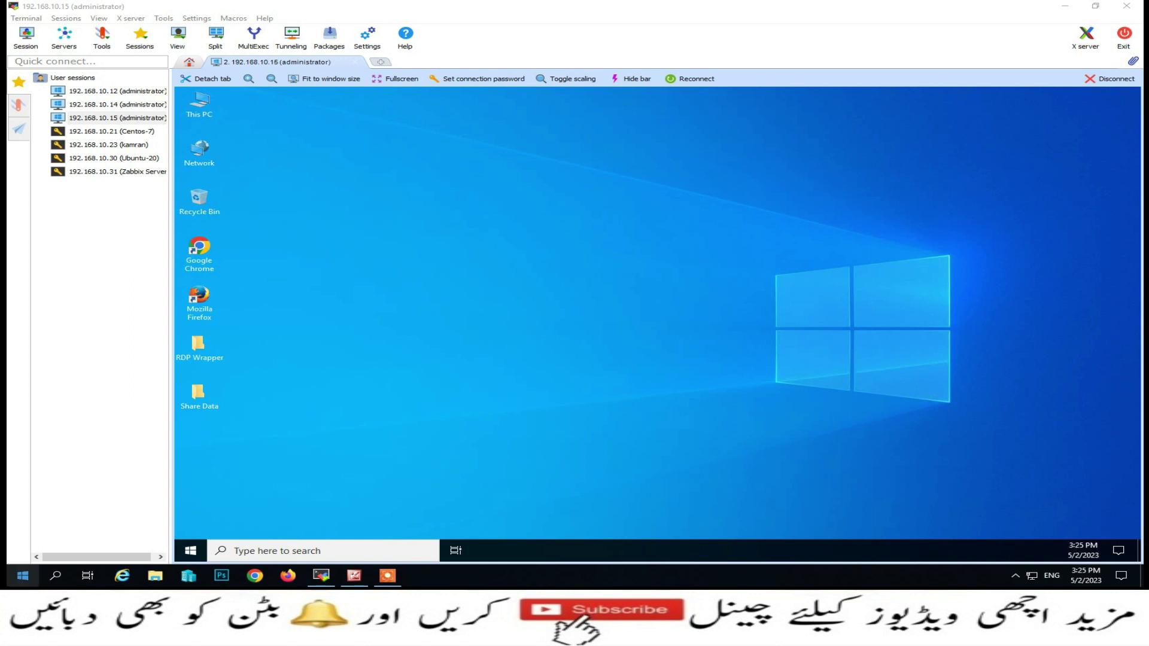
Launch Remote Desktop Connection (mstsc) from the Run box to connect to 192.168.10.15
{"action": "right_click", "coordinate": [14, 579]}
{"action": "left_click", "coordinate": [69, 521]}
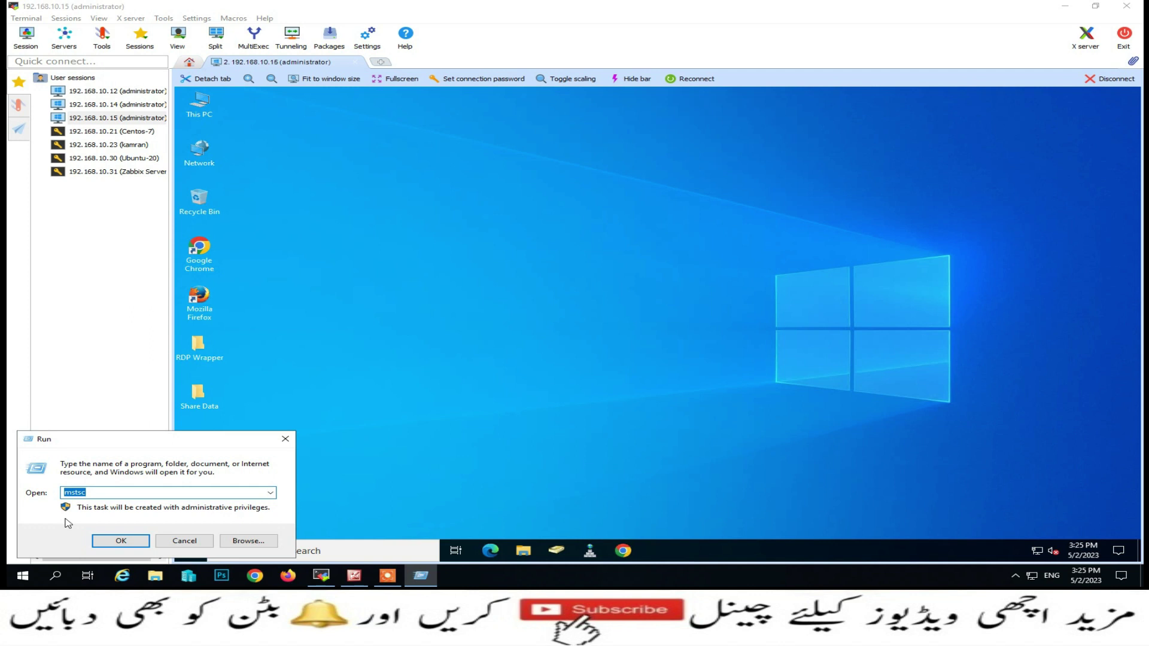
{"action": "key", "text": "Return"}
{"action": "key", "text": "Return"}
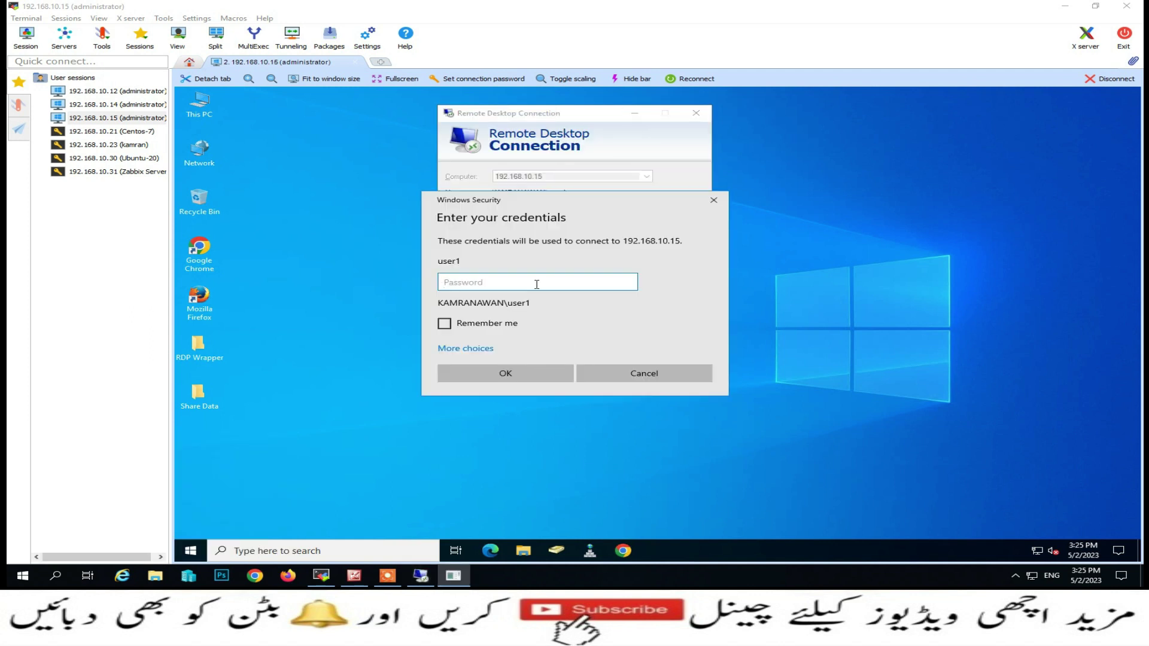
{"action": "key", "text": "alt+Tab"}
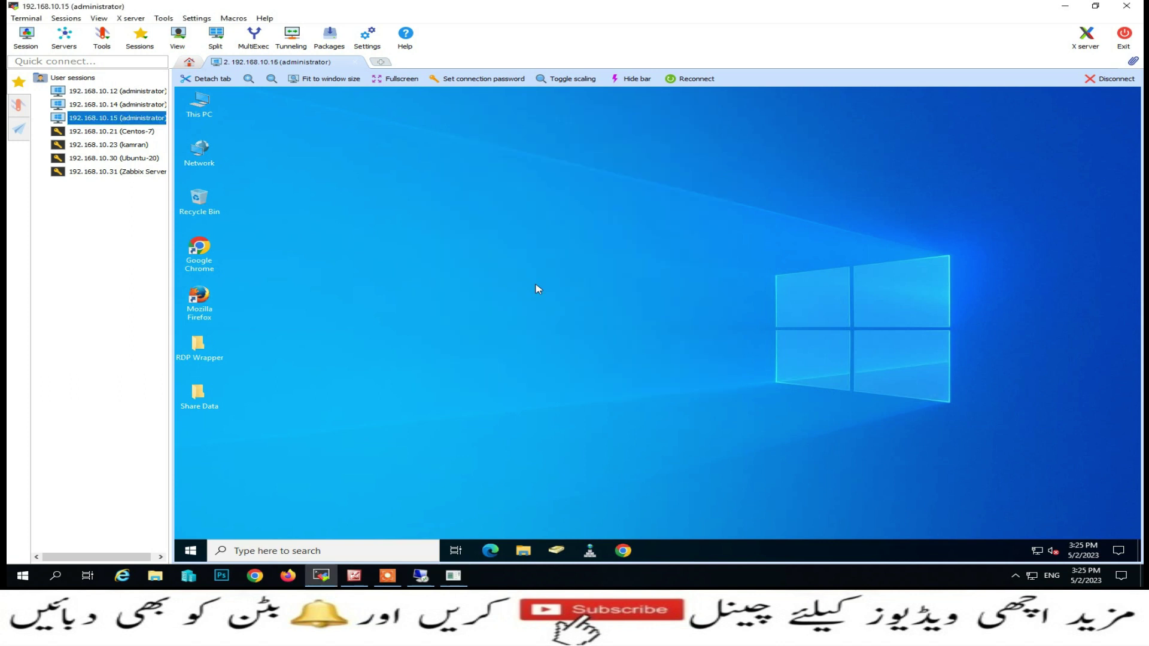
Bring the credentials prompt forward and enter the test user's password to open their session
{"action": "right_click", "coordinate": [17, 580]}
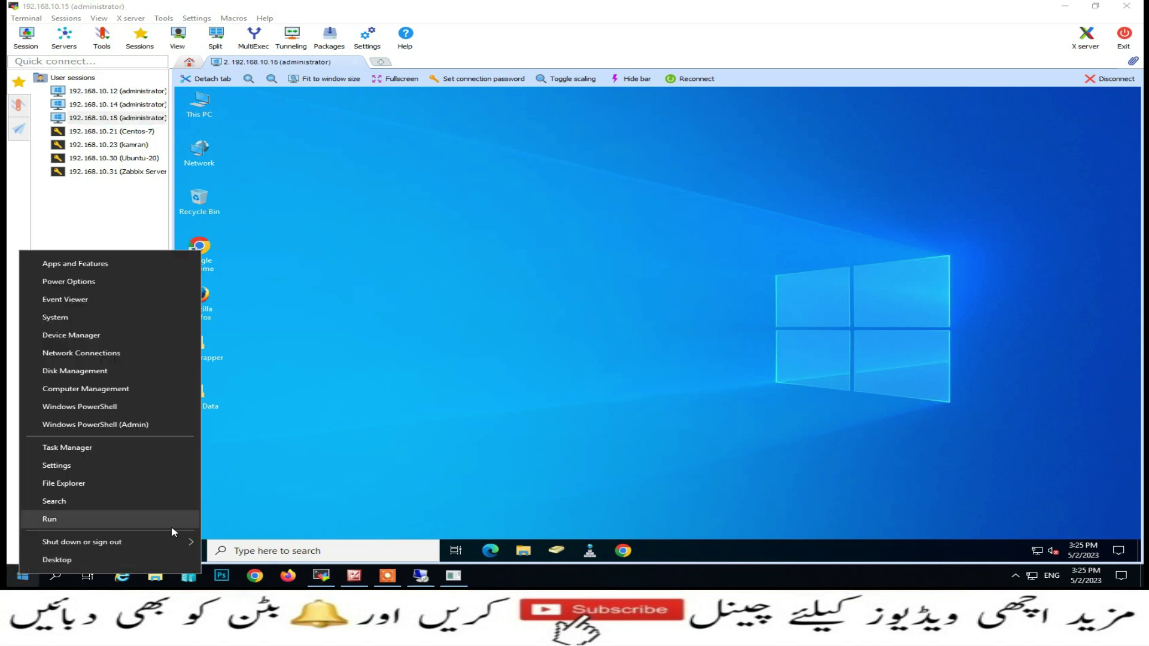
{"action": "left_click", "coordinate": [452, 580]}
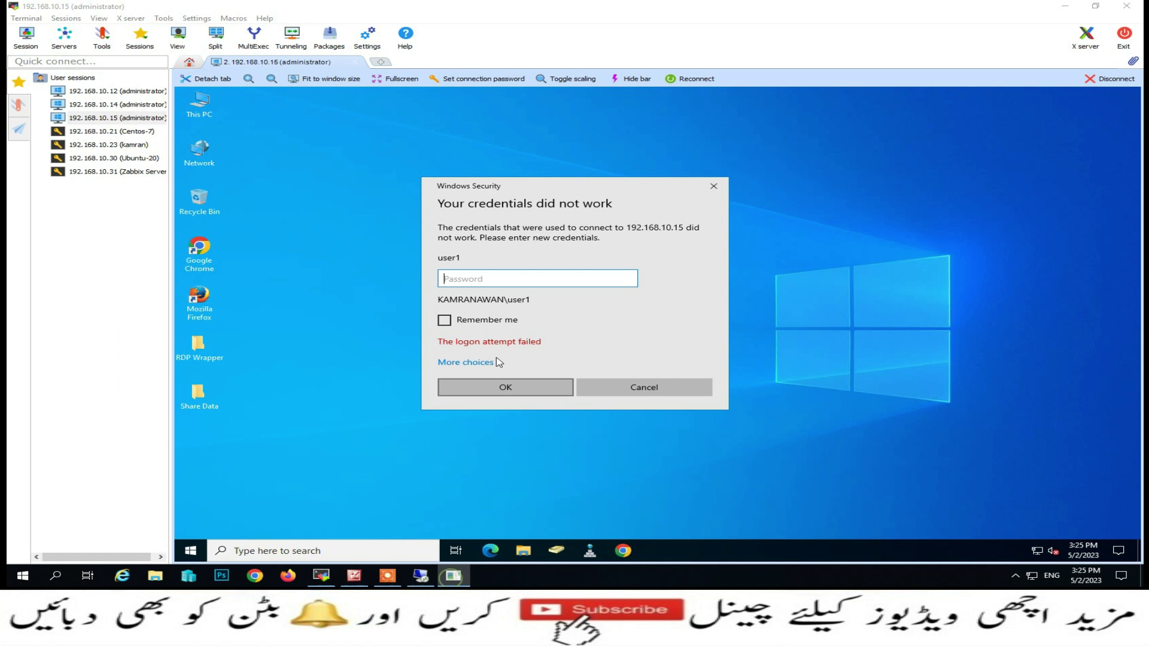
{"action": "type", "text": "12"}
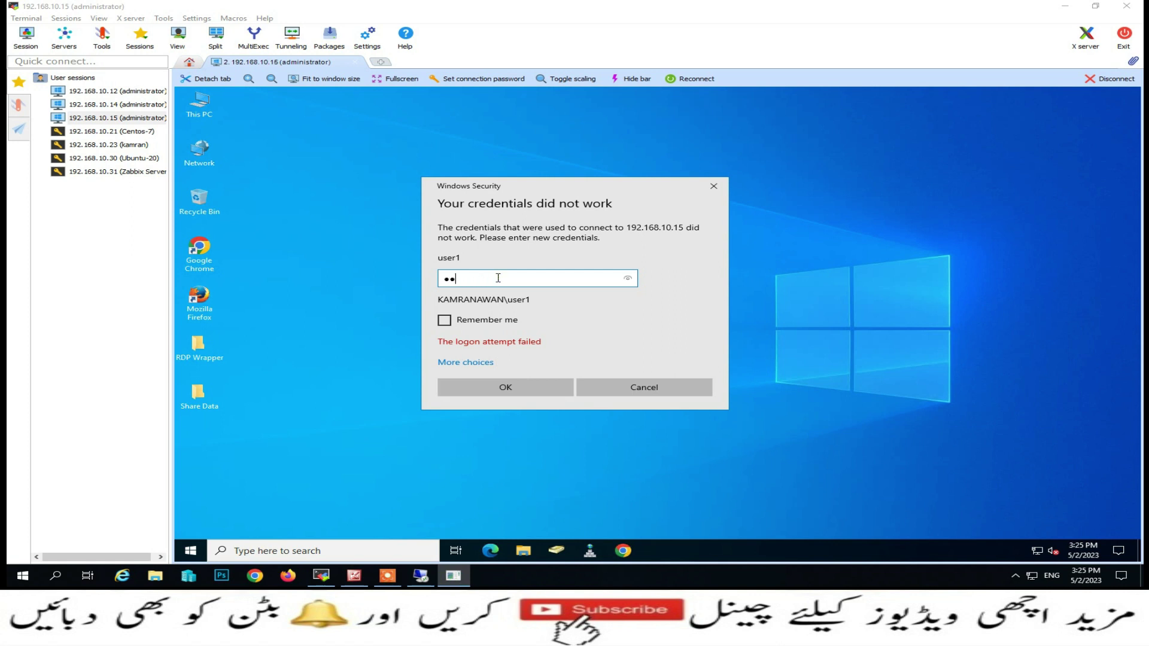
{"action": "key", "text": "Return"}
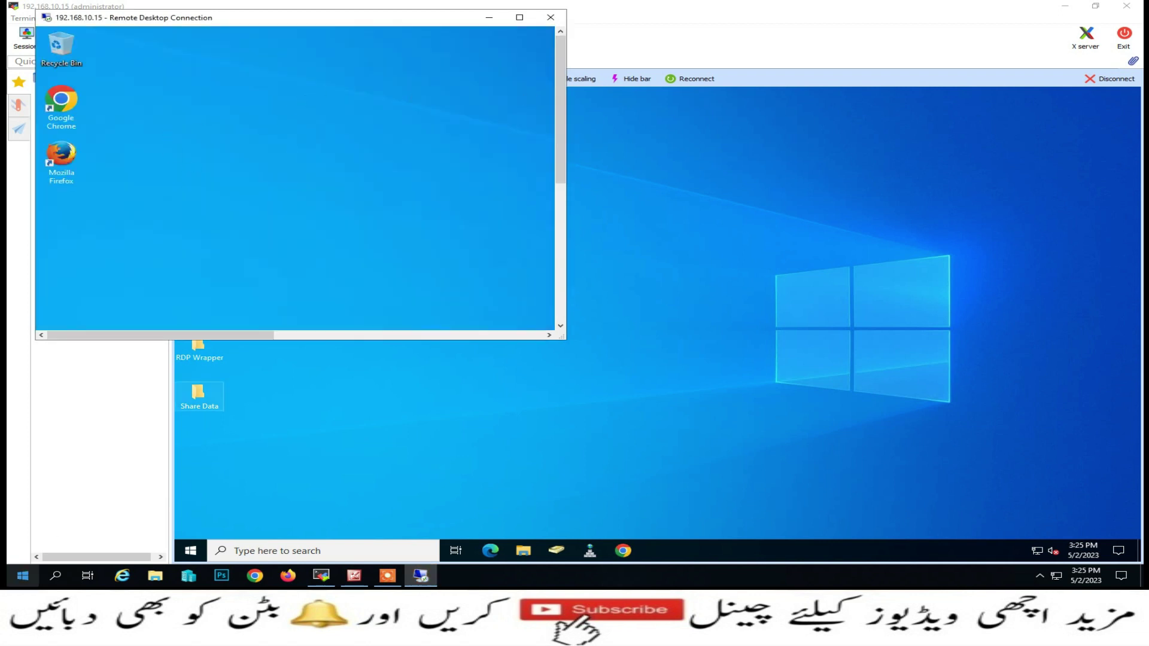
Start a new Remote Desktop Connection to 192.168.10.15 from the Run box
{"action": "right_click", "coordinate": [23, 576]}
{"action": "left_click", "coordinate": [78, 516]}
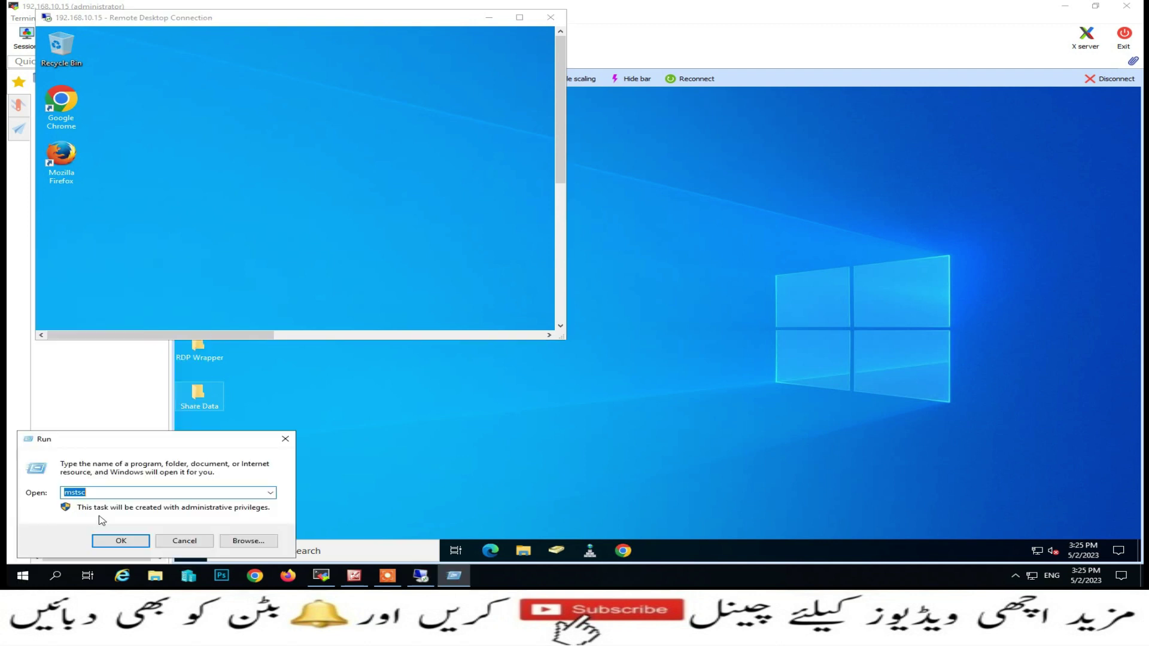
{"action": "left_click", "coordinate": [120, 540]}
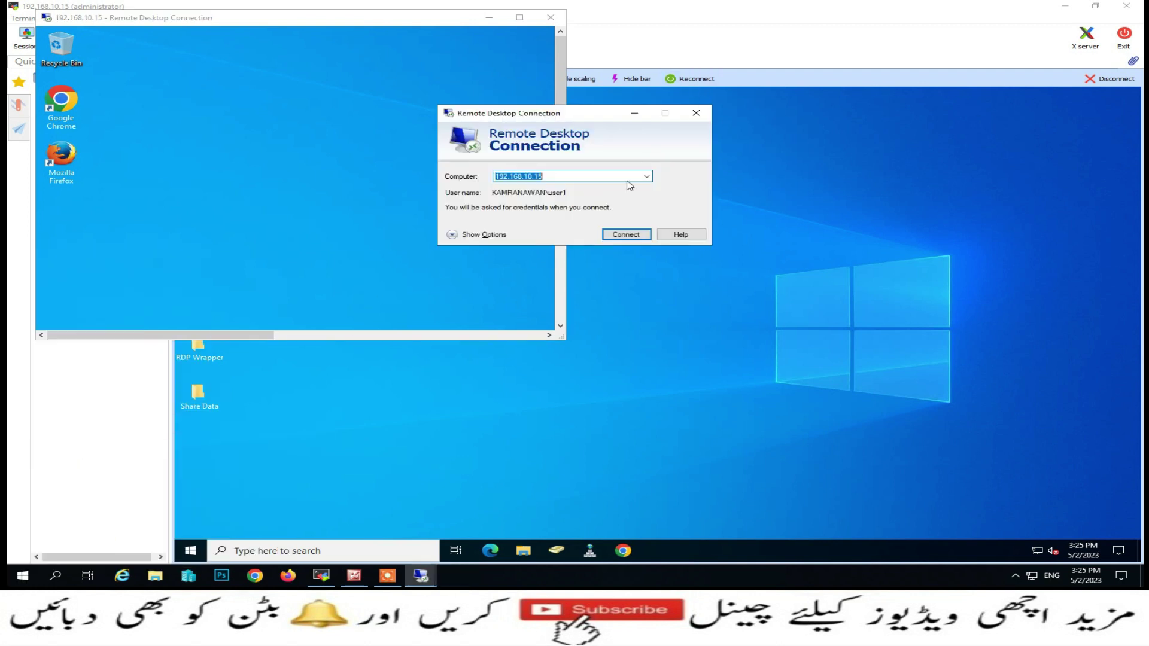
{"action": "left_click", "coordinate": [626, 235]}
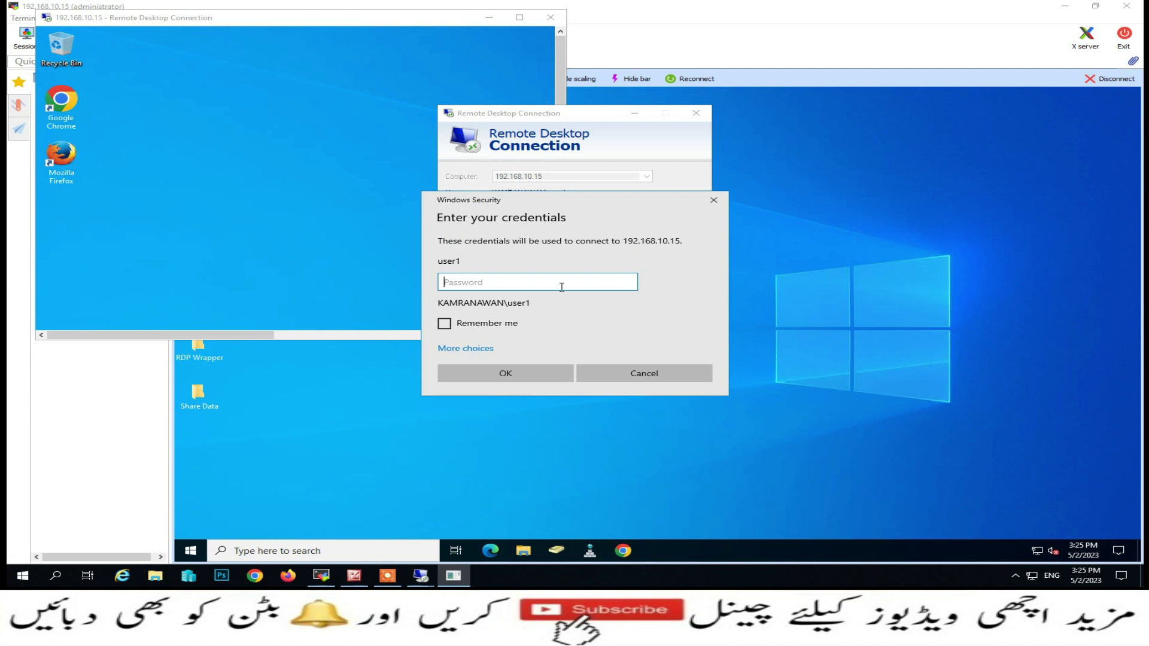
Sign in with a different account, entering the second test user's name and password
{"action": "left_click", "coordinate": [470, 350]}
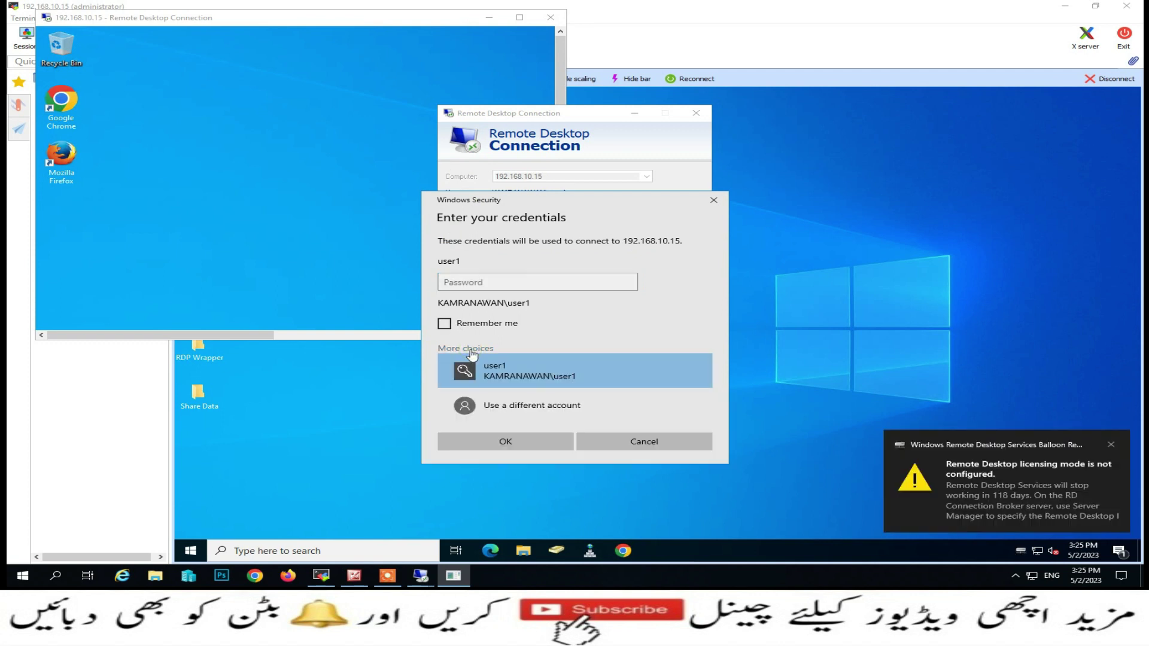
{"action": "left_click", "coordinate": [513, 405]}
{"action": "type", "text": "user2"}
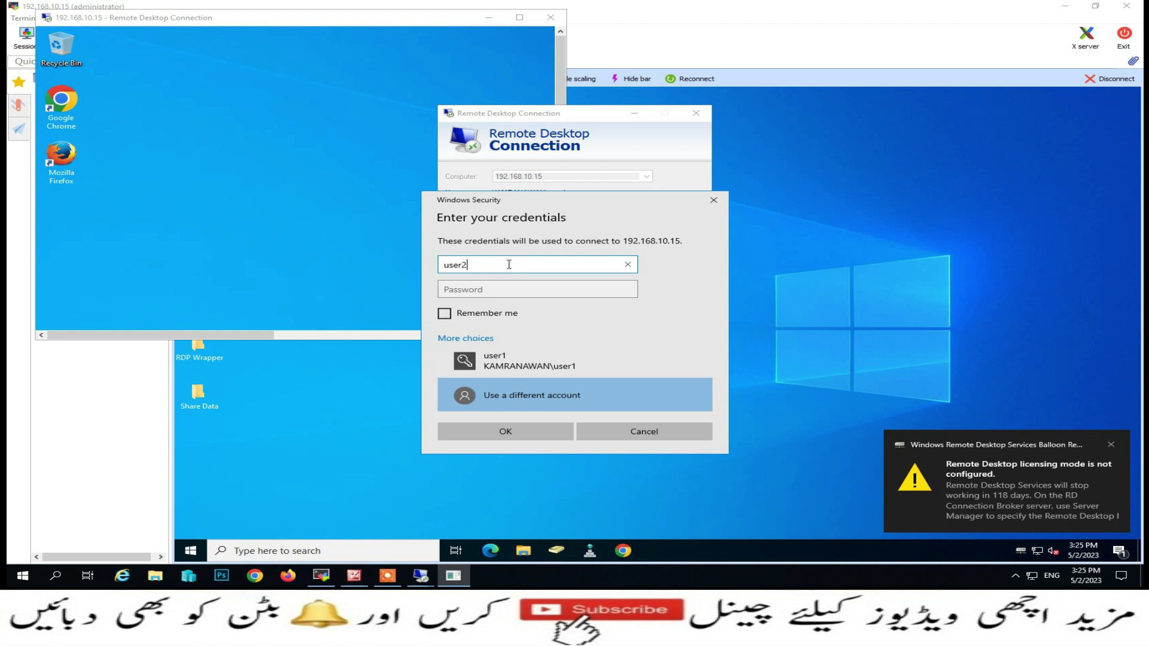
{"action": "key", "text": "Tab"}
{"action": "type", "text": "123"}
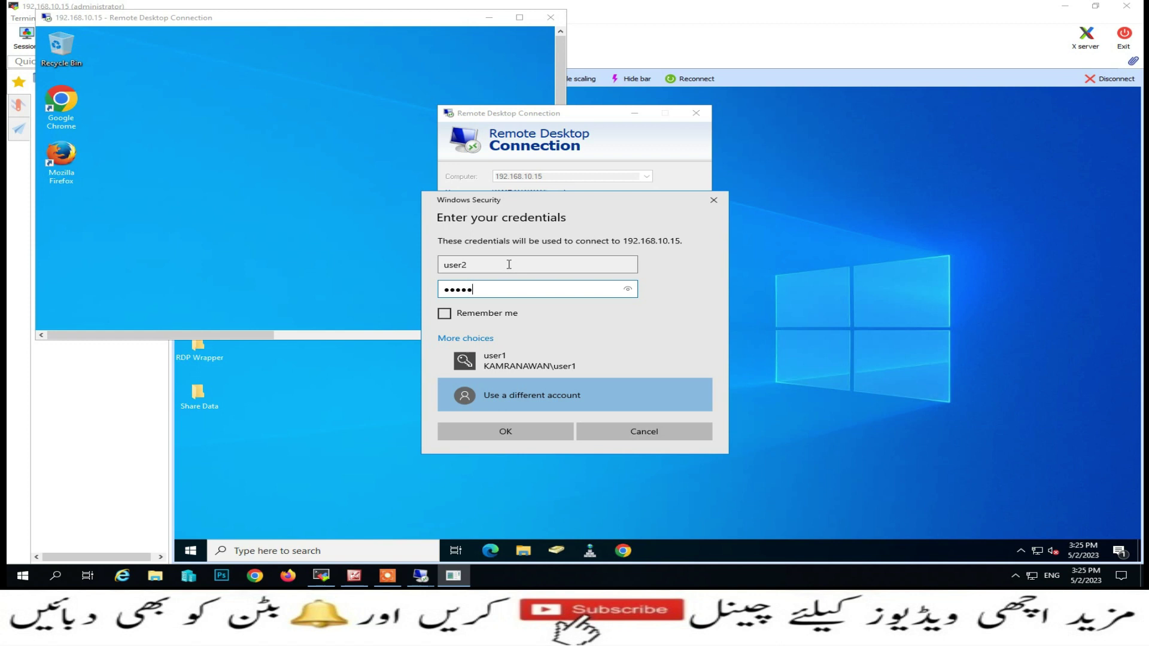
{"action": "key", "text": "Return"}
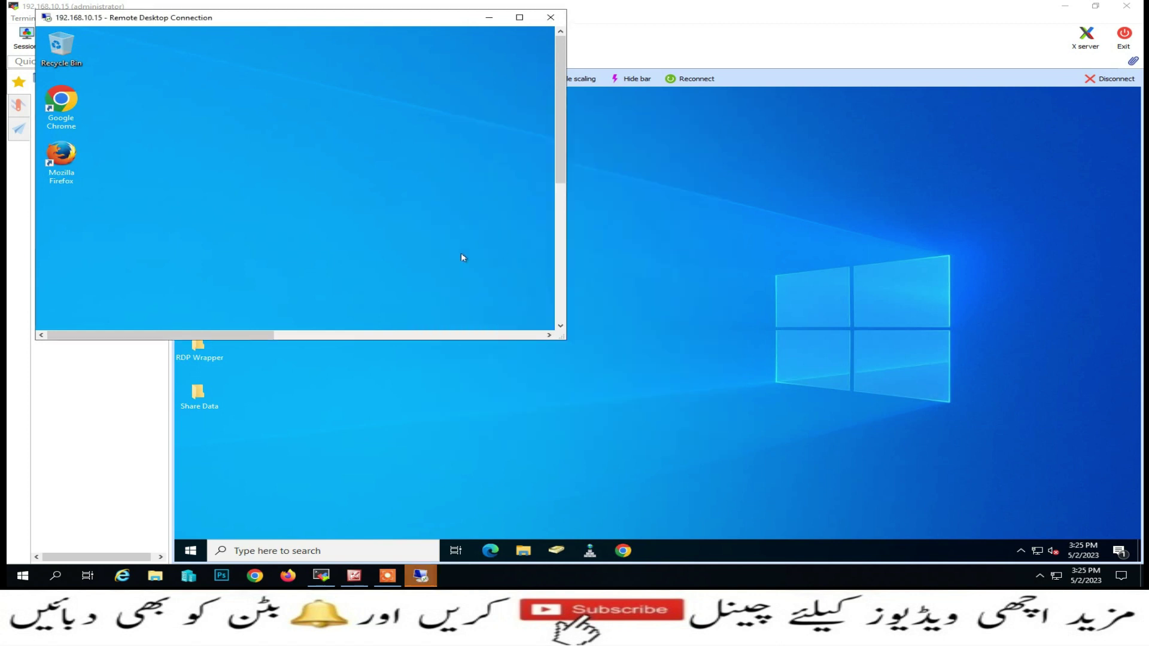
Bring the existing session window to the front and move it down and right
{"action": "mouse_move", "coordinate": [436, 578]}
{"action": "left_click", "coordinate": [452, 547]}
{"action": "left_click_drag", "start_coordinate": [242, 28], "coordinate": [280, 93]}
Launch another Remote Desktop Connection to 192.168.10.15 via Run and mstsc
{"action": "right_click", "coordinate": [16, 582]}
{"action": "left_click", "coordinate": [72, 529]}
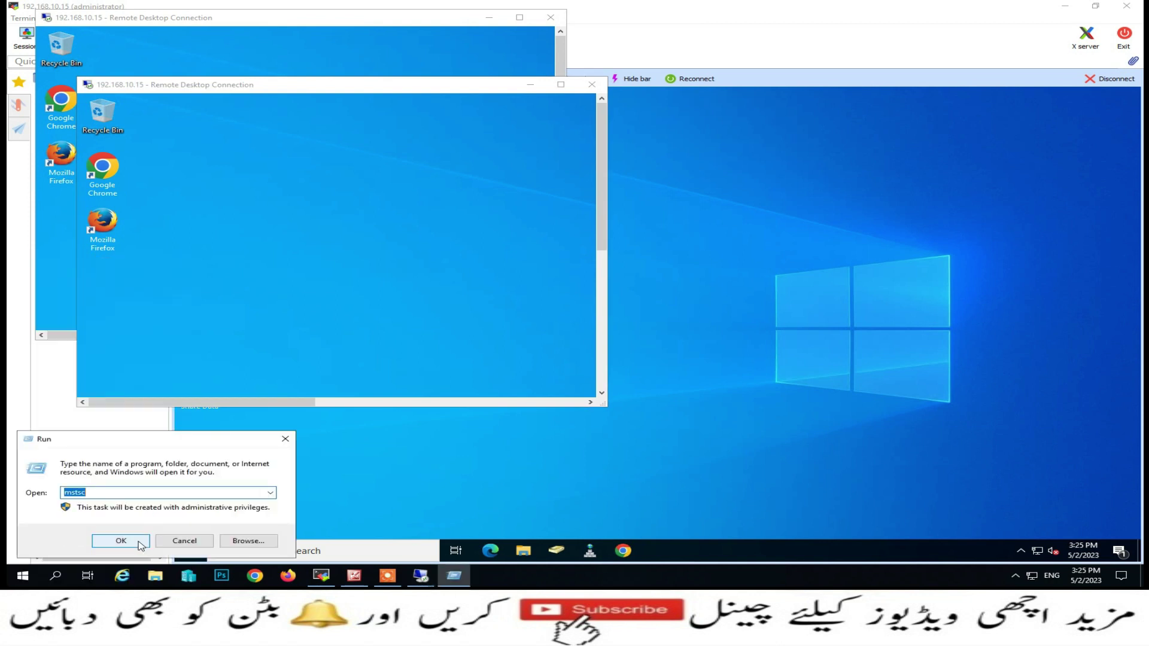
{"action": "left_click", "coordinate": [121, 541]}
{"action": "left_click", "coordinate": [636, 235]}
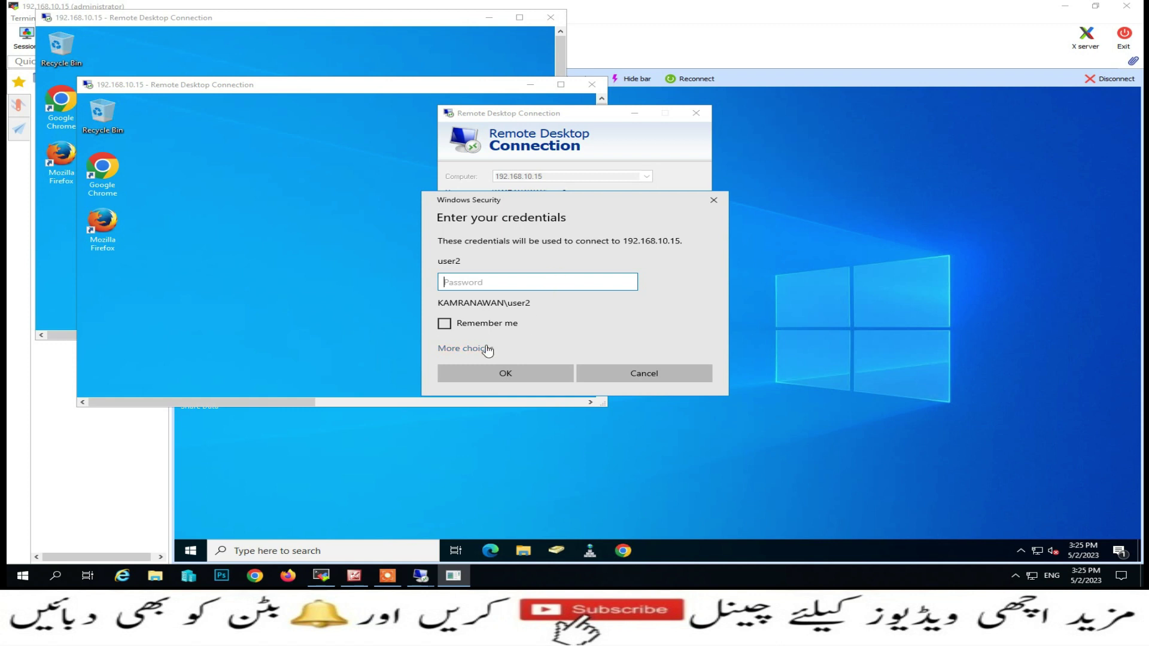
Sign in with a different account using the third test user's name and password
{"action": "left_click", "coordinate": [486, 349]}
{"action": "left_click", "coordinate": [492, 410]}
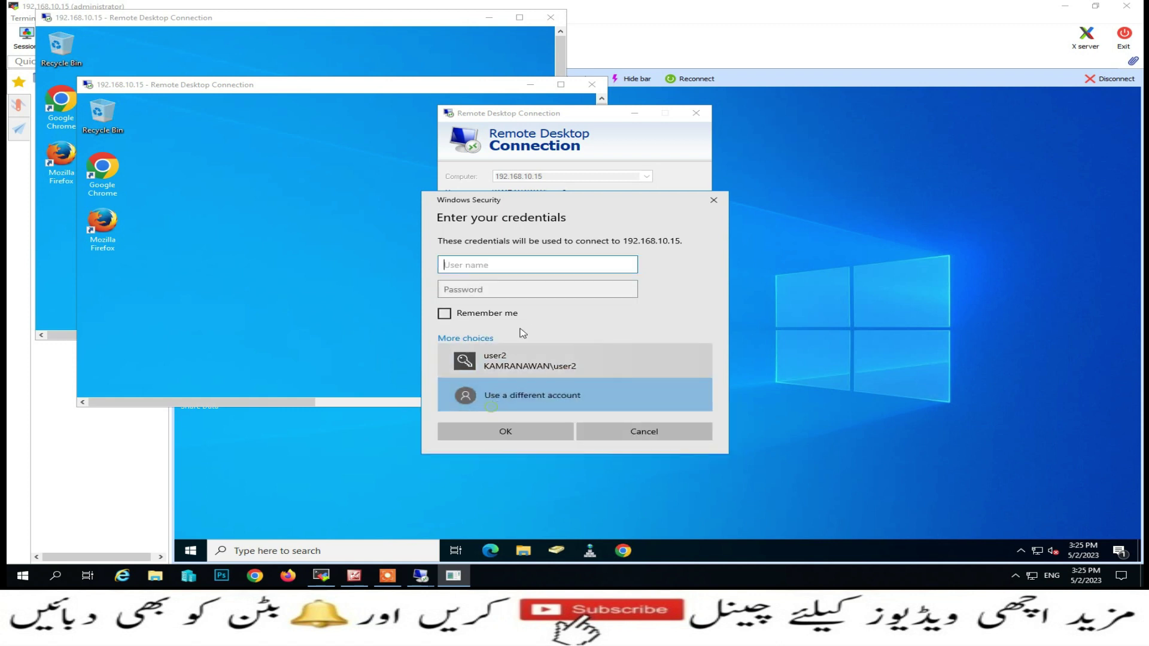
{"action": "left_click", "coordinate": [519, 268]}
{"action": "type", "text": "user3"}
{"action": "key", "text": "Tab"}
{"action": "type", "text": "••"}
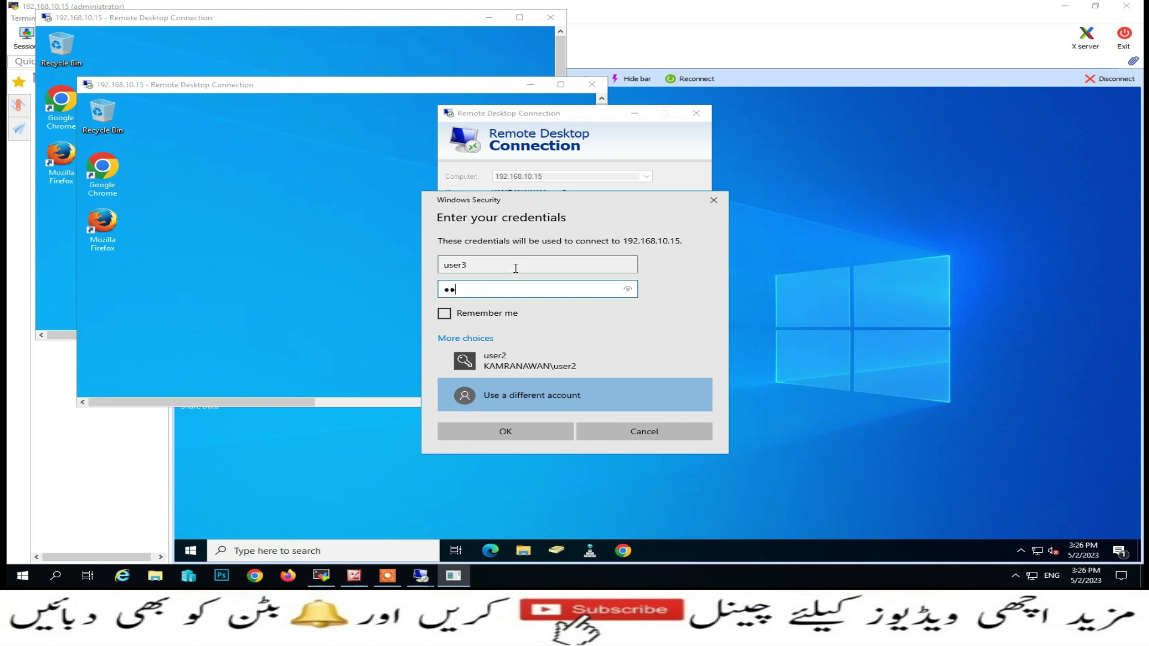
{"action": "type", "text": "••••"}
{"action": "key", "text": "Return"}
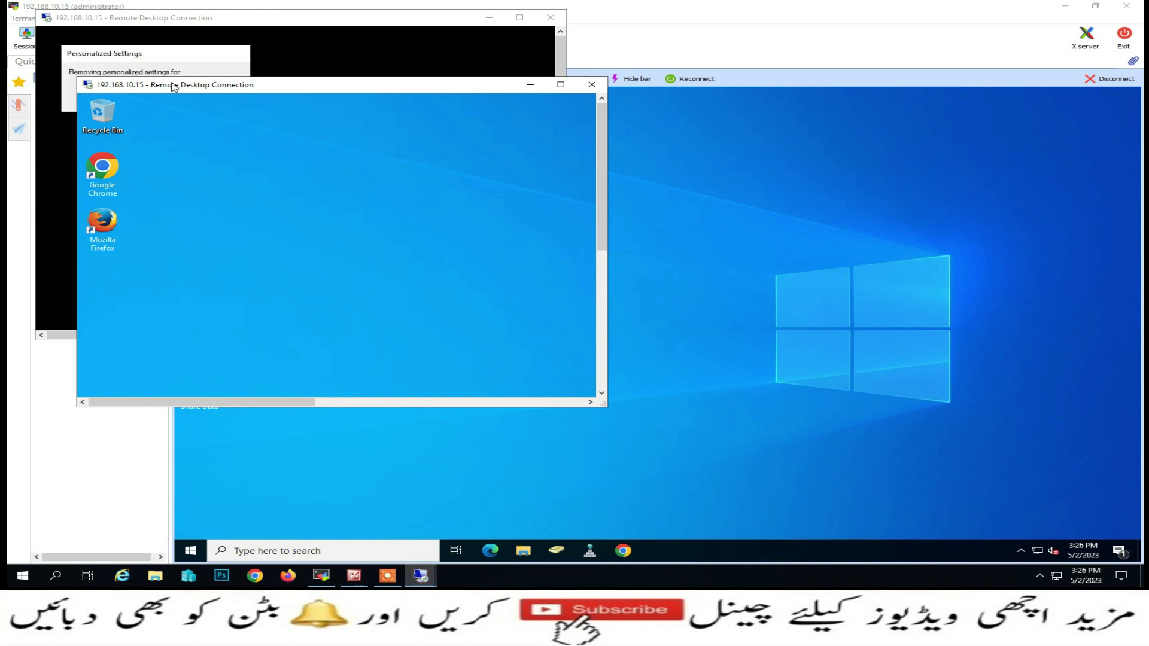
Arrange the three session windows so the newest one sits in front
{"action": "left_click_drag", "start_coordinate": [347, 119], "coordinate": [347, 119]}
{"action": "left_click_drag", "start_coordinate": [215, 19], "coordinate": [203, 107]}
{"action": "left_click_drag", "start_coordinate": [588, 118], "coordinate": [406, 192]}
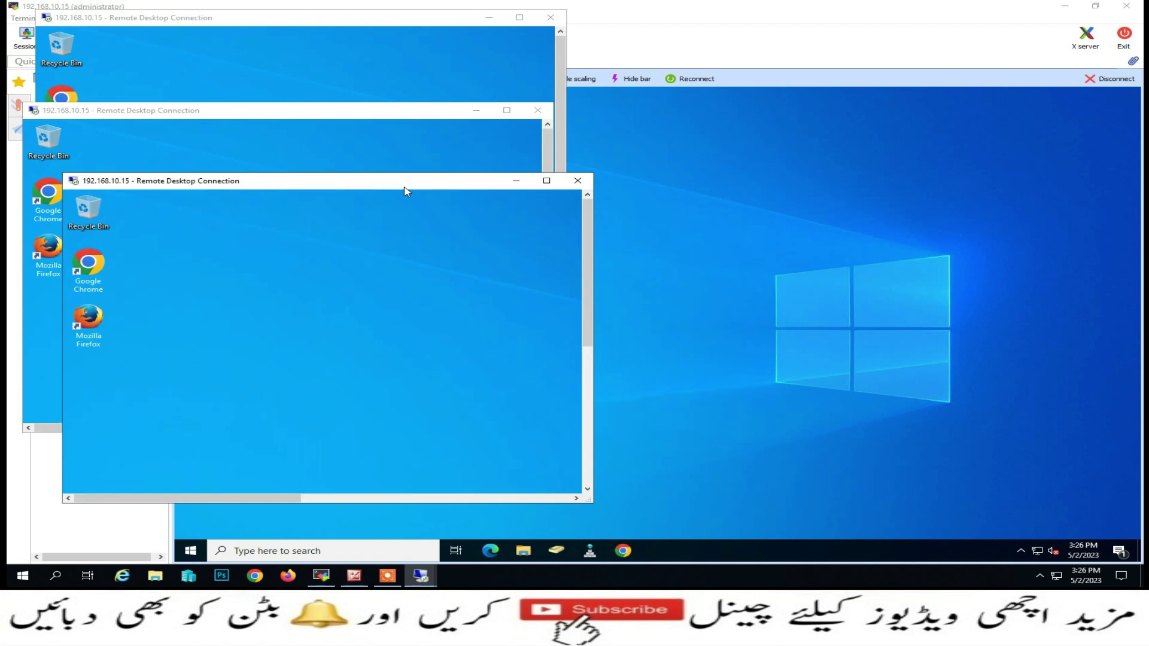
Launch a fourth Remote Desktop Connection to 192.168.10.15 via Run and mstsc
{"action": "right_click", "coordinate": [22, 576]}
{"action": "left_click", "coordinate": [37, 526]}
{"action": "left_click", "coordinate": [123, 542]}
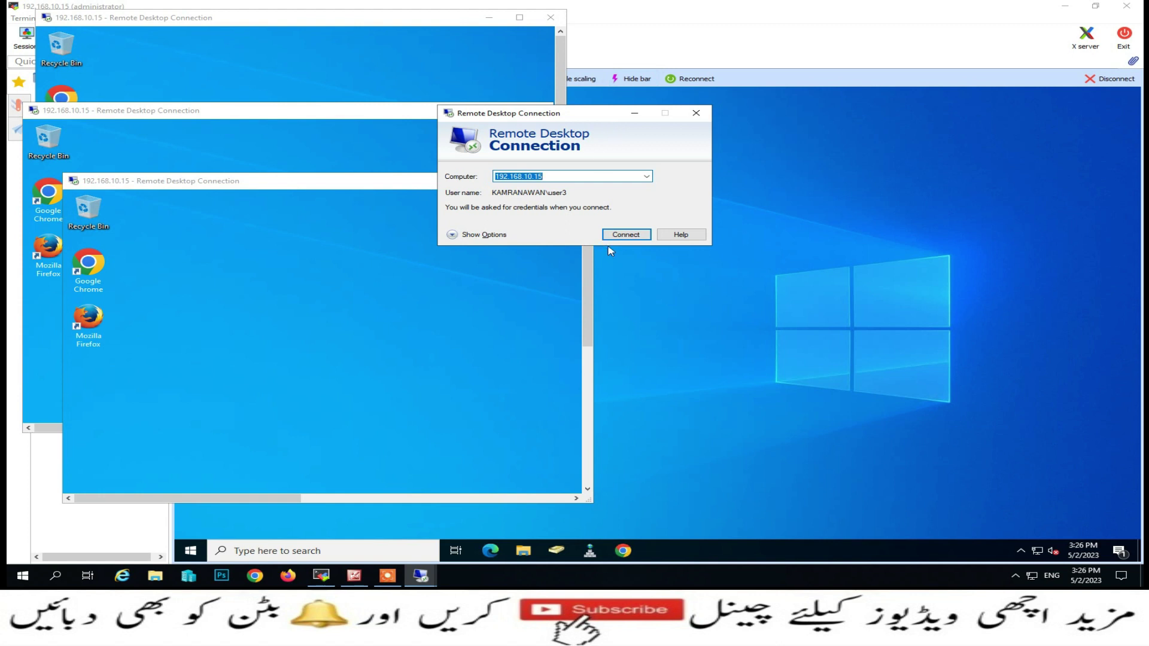
{"action": "left_click", "coordinate": [617, 234]}
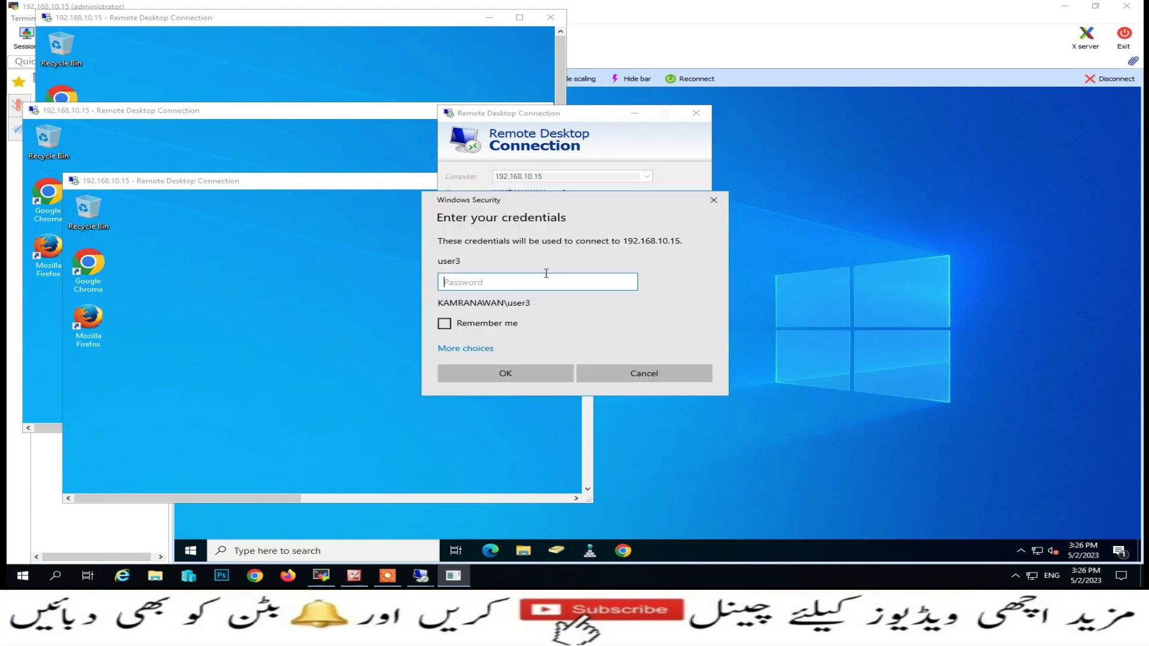
Sign in with a different account using the fourth test user's name and password
{"action": "left_click", "coordinate": [471, 349]}
{"action": "left_click", "coordinate": [532, 406]}
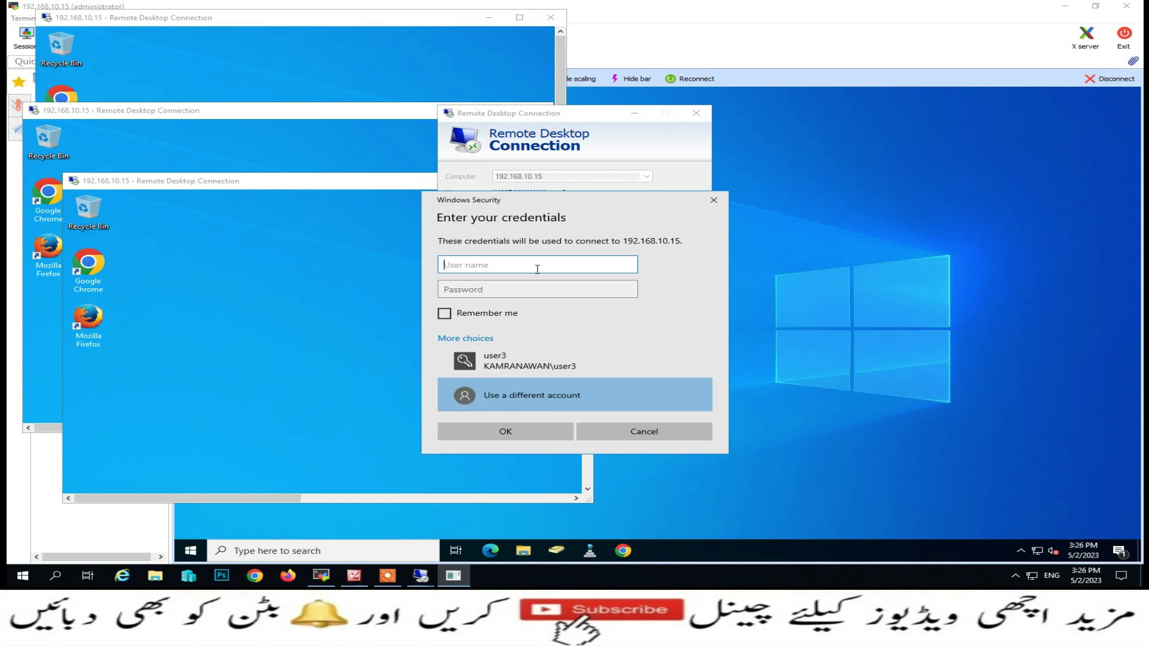
{"action": "type", "text": "us"}
{"action": "key", "text": "Tab"}
{"action": "type", "text": "••••••"}
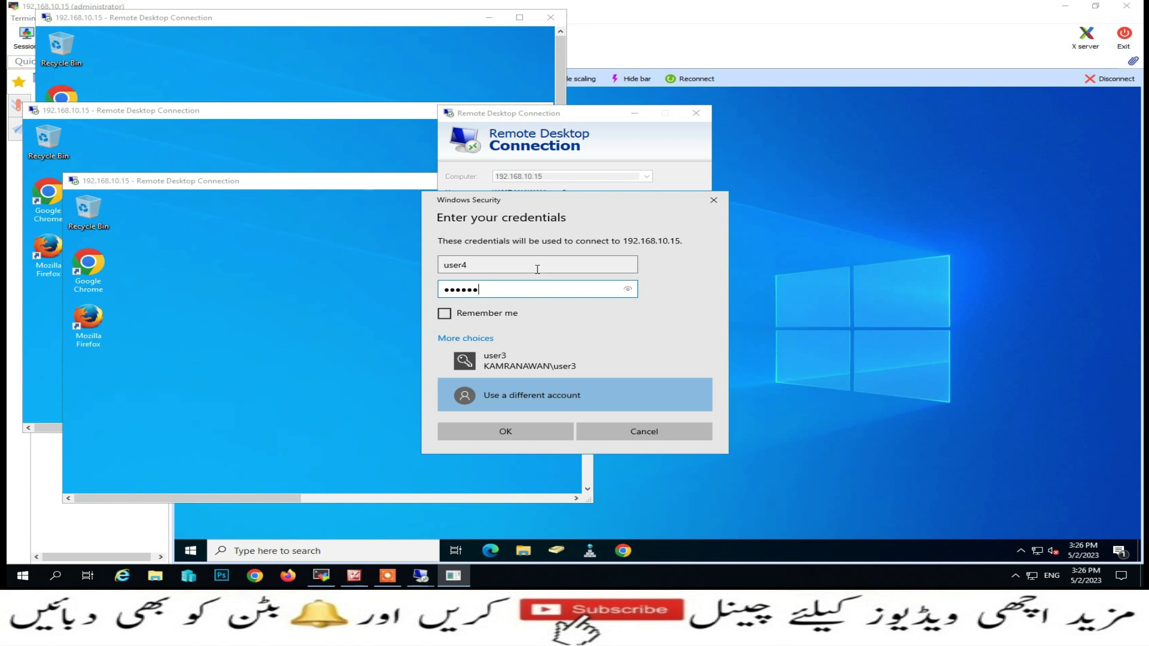
{"action": "key", "text": "Return"}
Reposition the session windows so the newest fourth session is visible
{"action": "left_click_drag", "start_coordinate": [194, 23], "coordinate": [192, 234]}
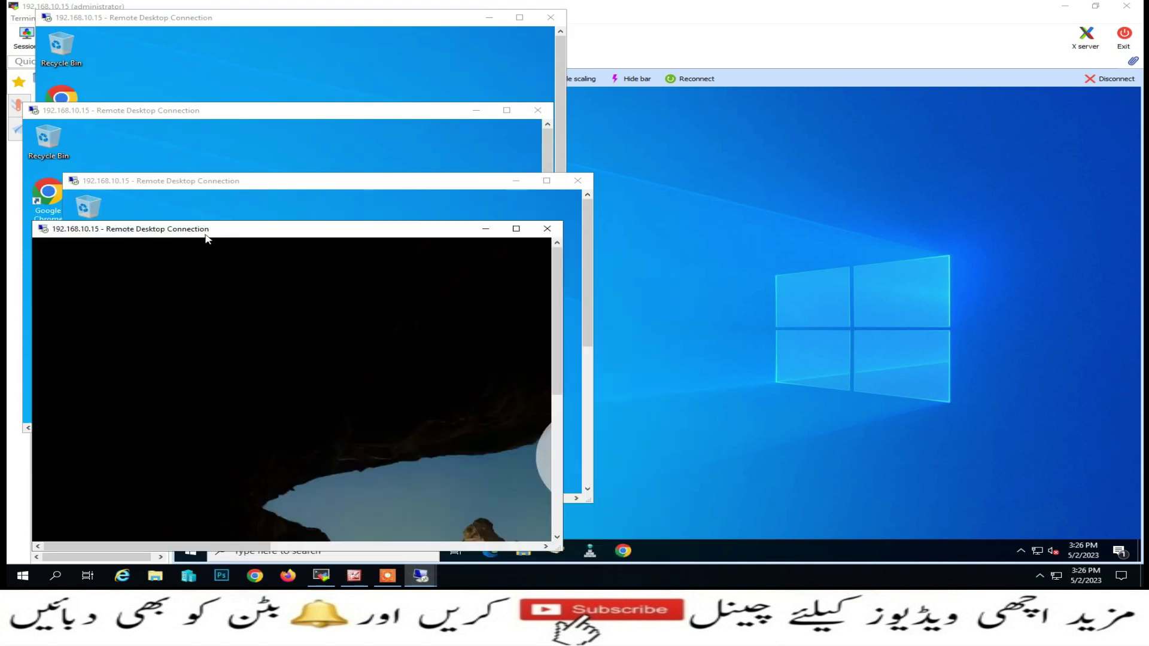
{"action": "left_click_drag", "start_coordinate": [206, 238], "coordinate": [256, 230]}
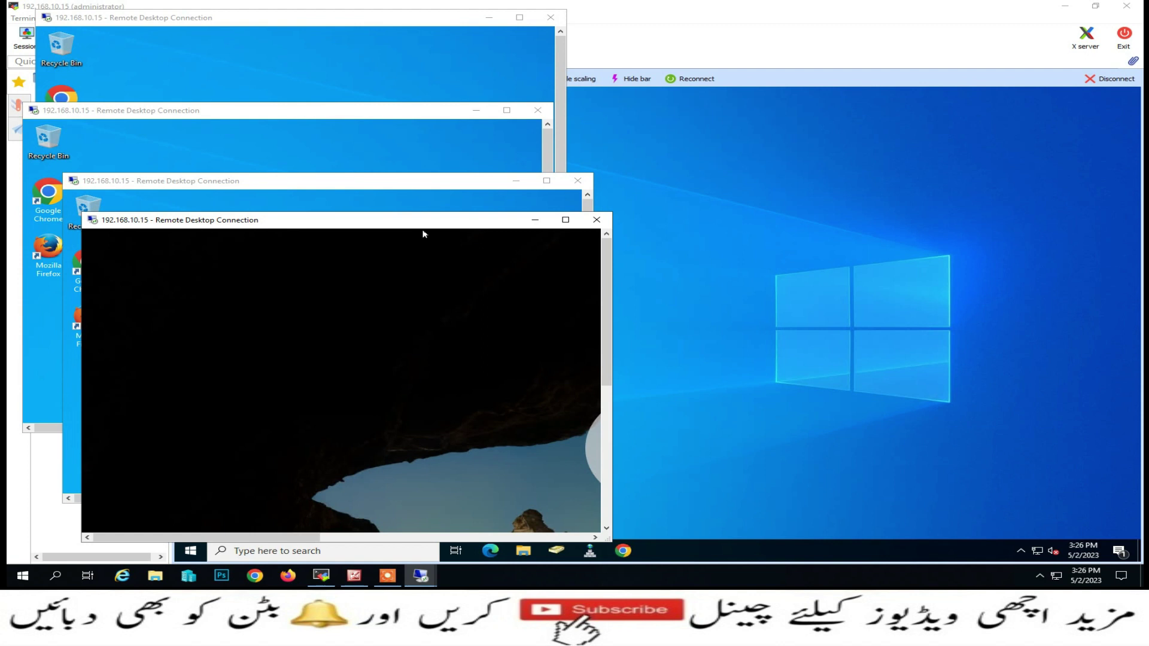
{"action": "left_click_drag", "start_coordinate": [608, 301], "coordinate": [613, 349]}
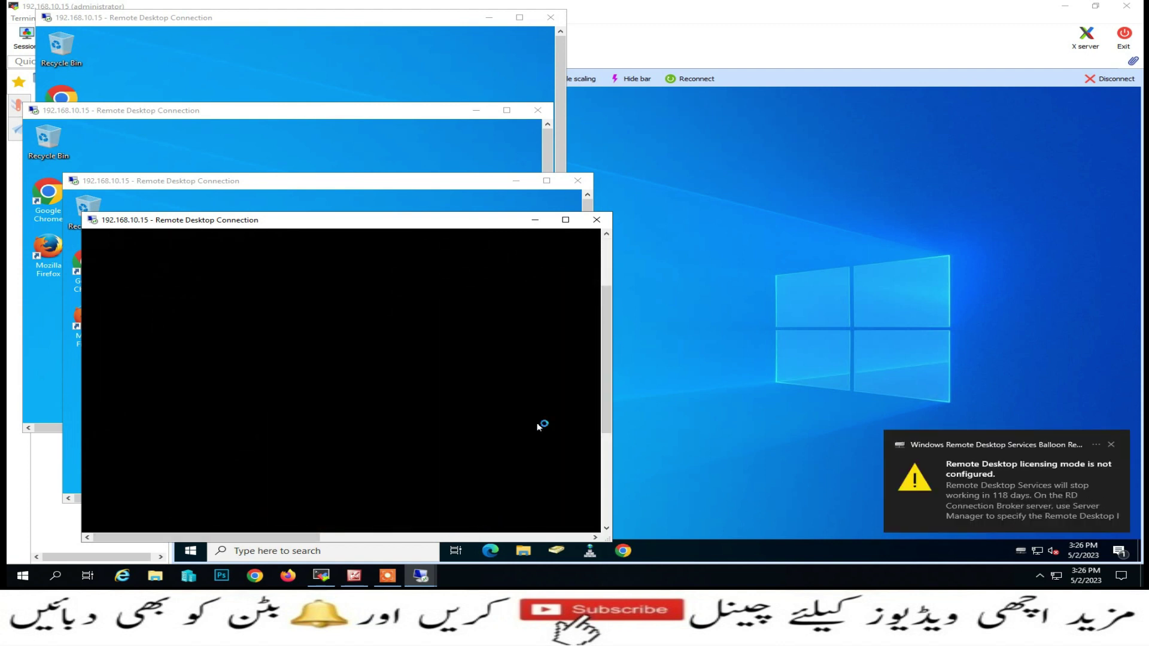
{"action": "left_click_drag", "start_coordinate": [410, 219], "coordinate": [367, 224]}
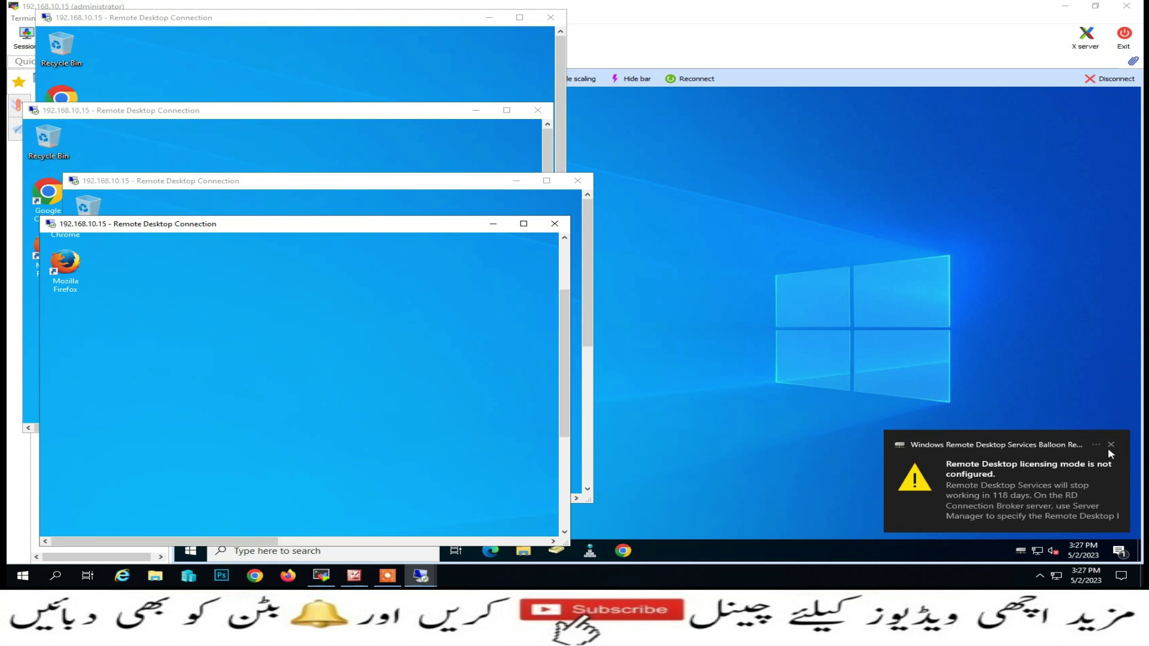
Dismiss the licensing notice and close all four test-user Remote Desktop windows from their taskbar previews
{"action": "left_click", "coordinate": [1056, 438]}
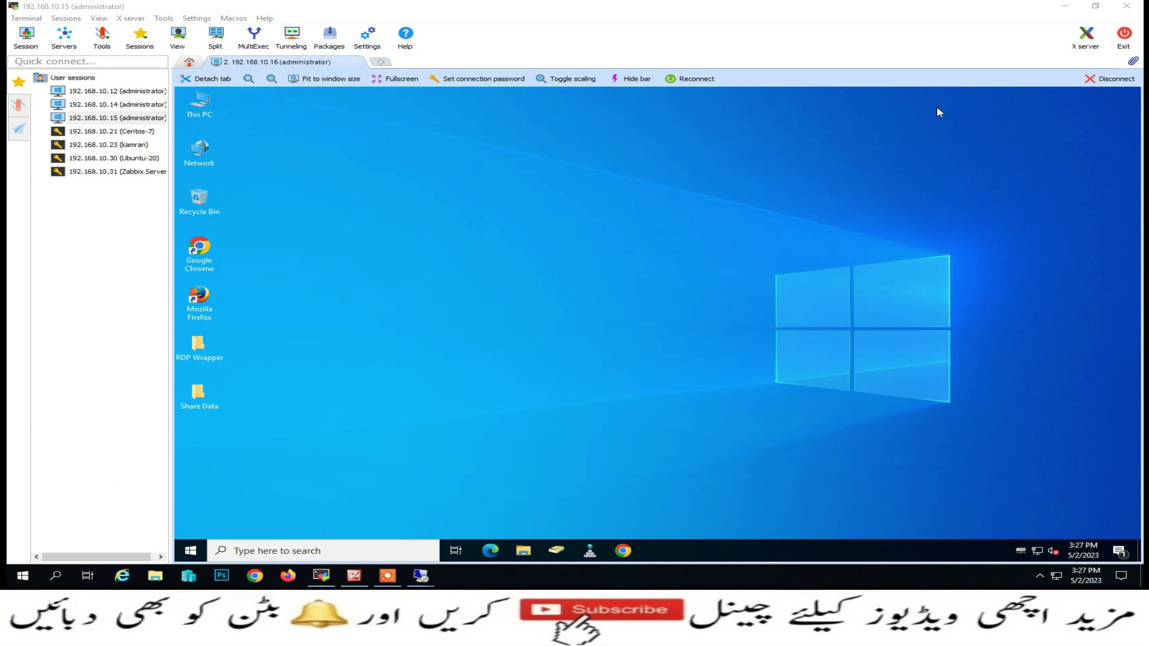
{"action": "mouse_move", "coordinate": [420, 576]}
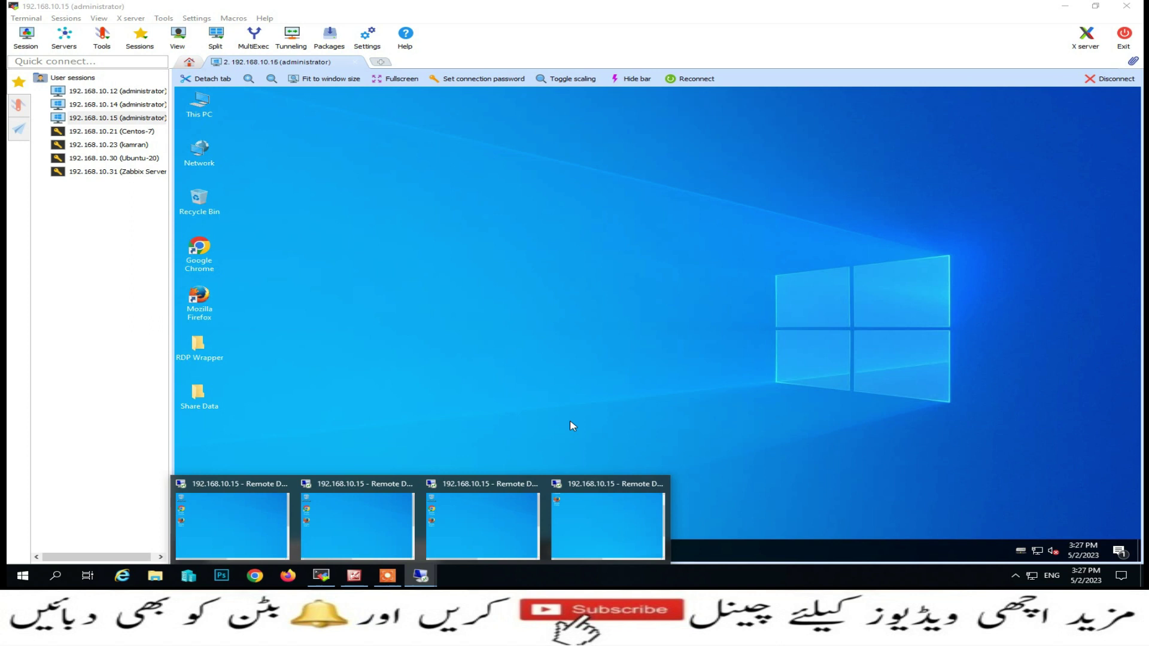
{"action": "left_click", "coordinate": [659, 484]}
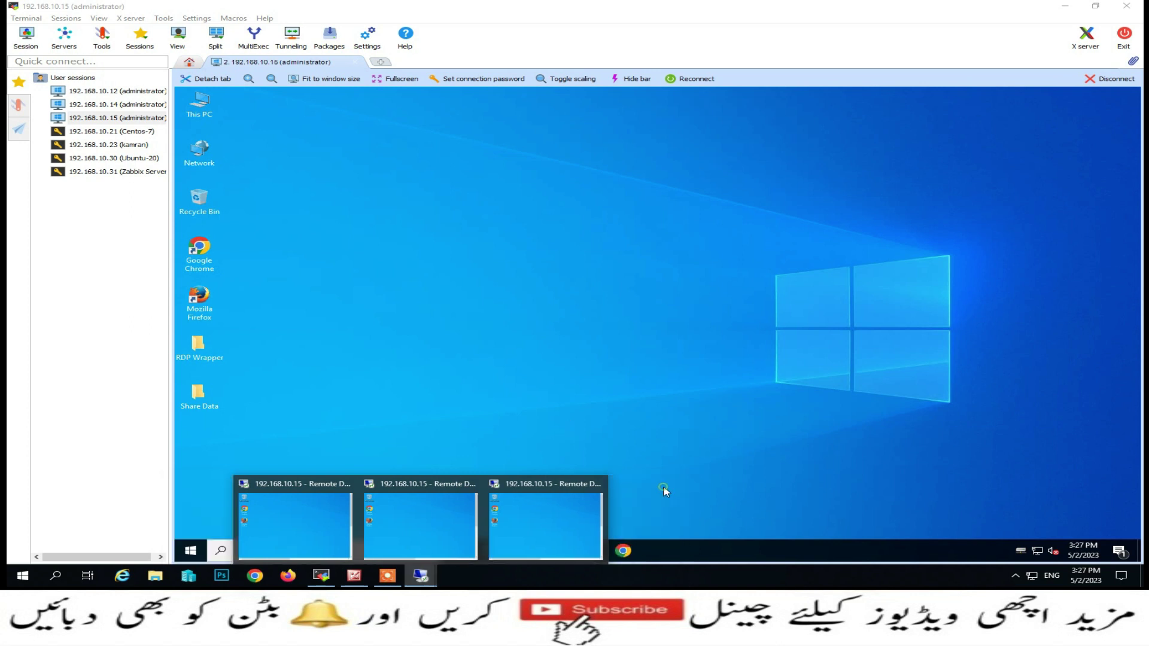
{"action": "left_click", "coordinate": [601, 485]}
{"action": "left_click", "coordinate": [535, 484]}
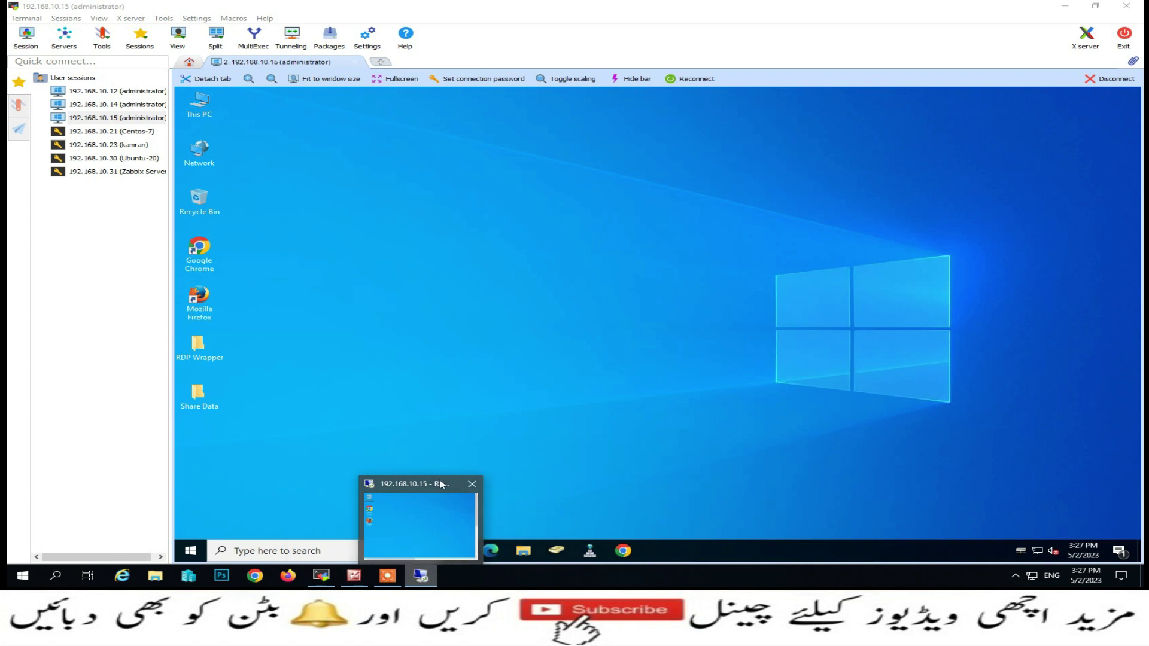
{"action": "left_click", "coordinate": [472, 485]}
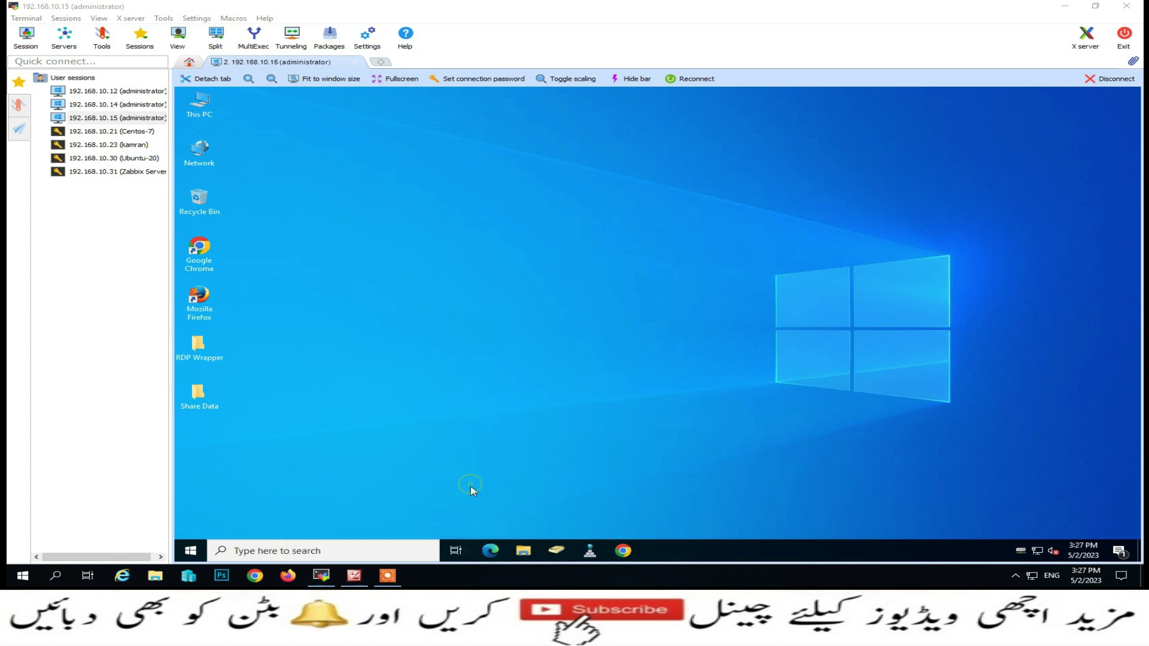
Launch Server Manager on the remote server and start the Add Roles and Features wizard
{"action": "right_click", "coordinate": [198, 556]}
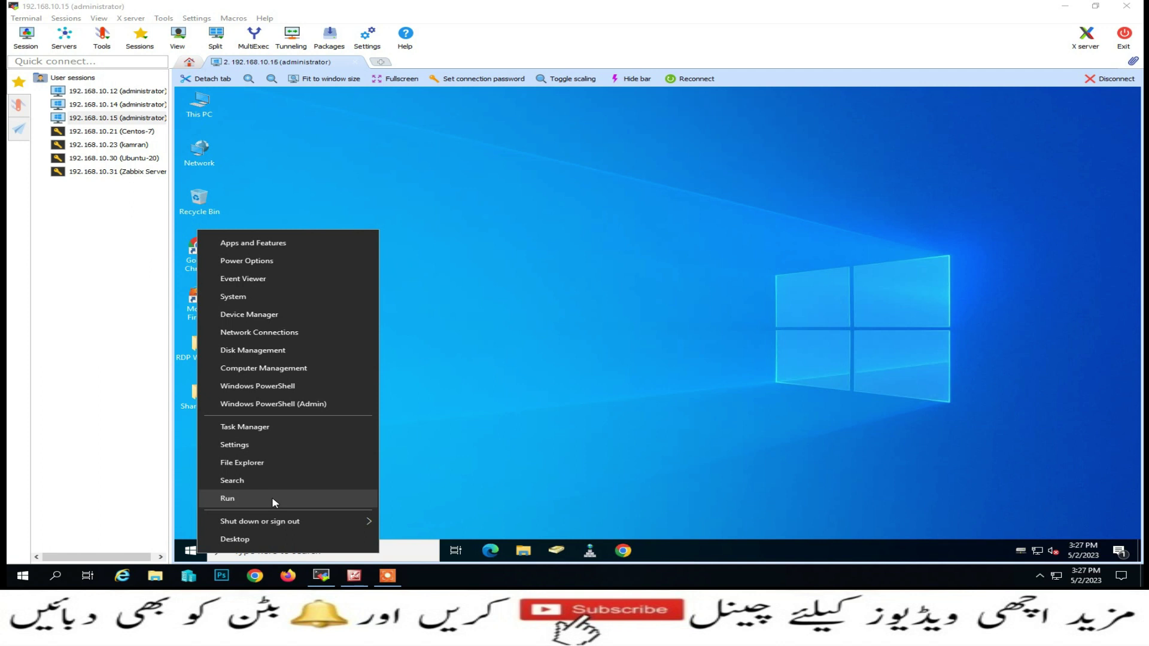
{"action": "right_click", "coordinate": [186, 554]}
{"action": "left_click", "coordinate": [434, 240]}
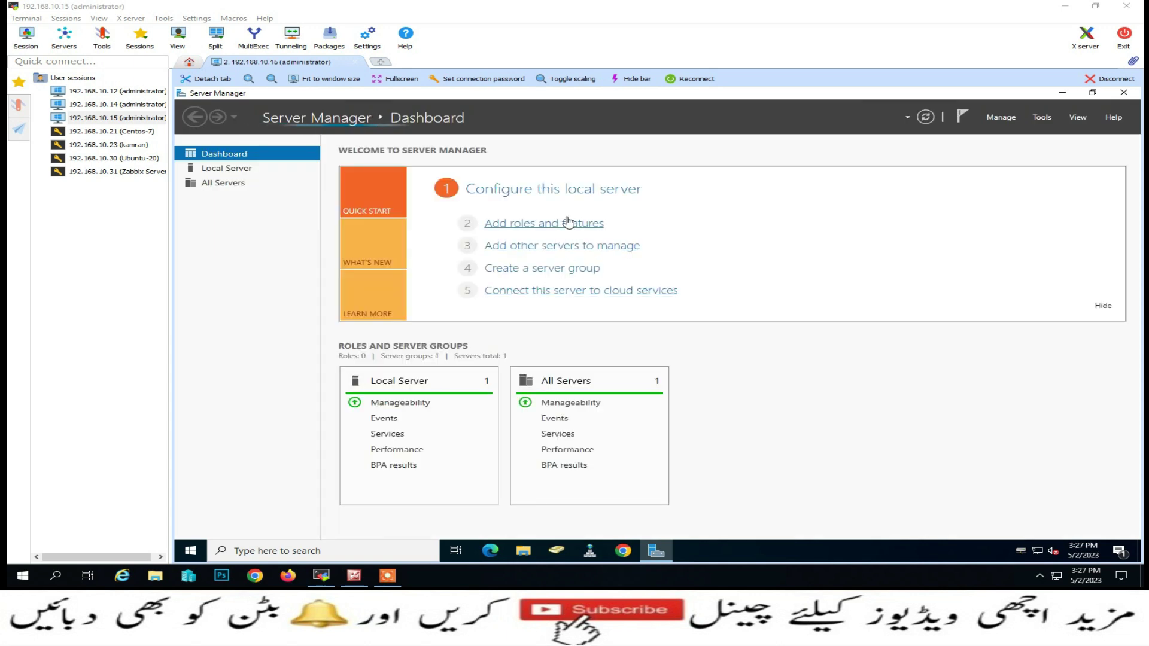
{"action": "left_click", "coordinate": [568, 222]}
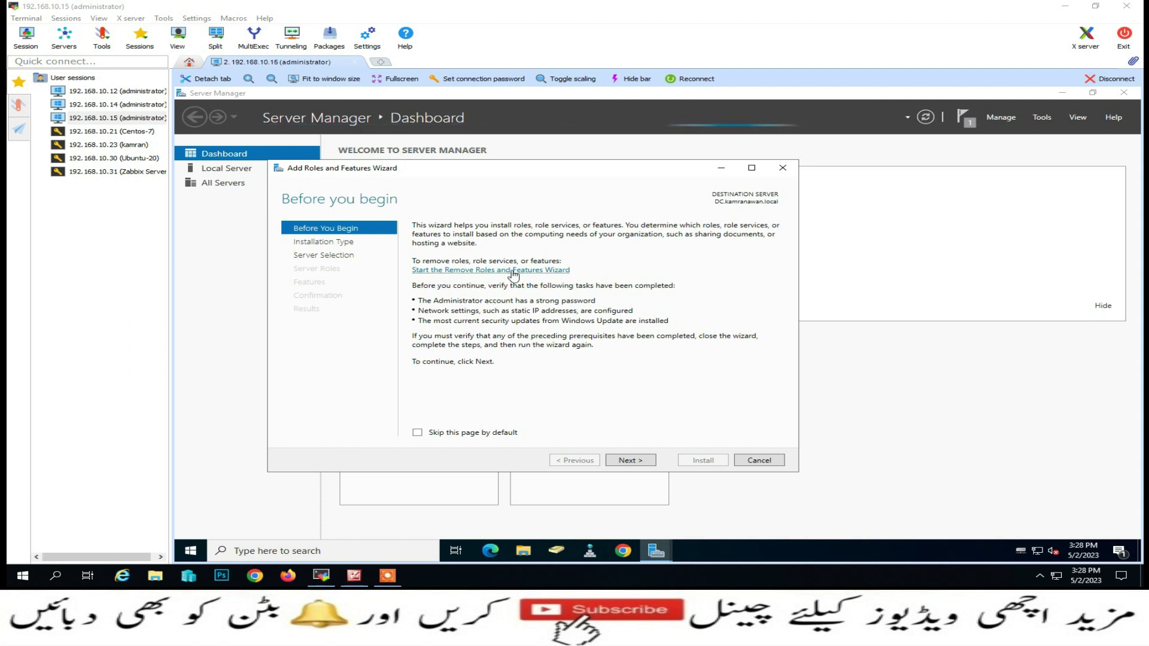
Switch to the Remove Roles and Features wizard and advance to the installed server roles page
{"action": "left_click", "coordinate": [513, 272]}
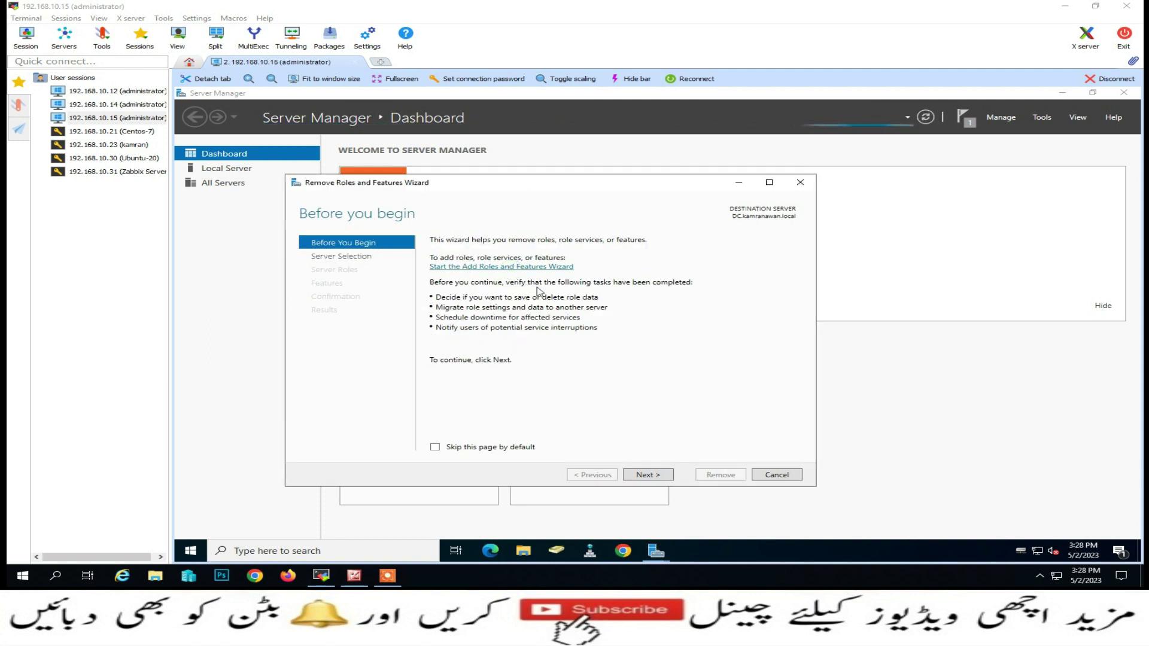
{"action": "left_click", "coordinate": [641, 476]}
{"action": "left_click", "coordinate": [645, 475]}
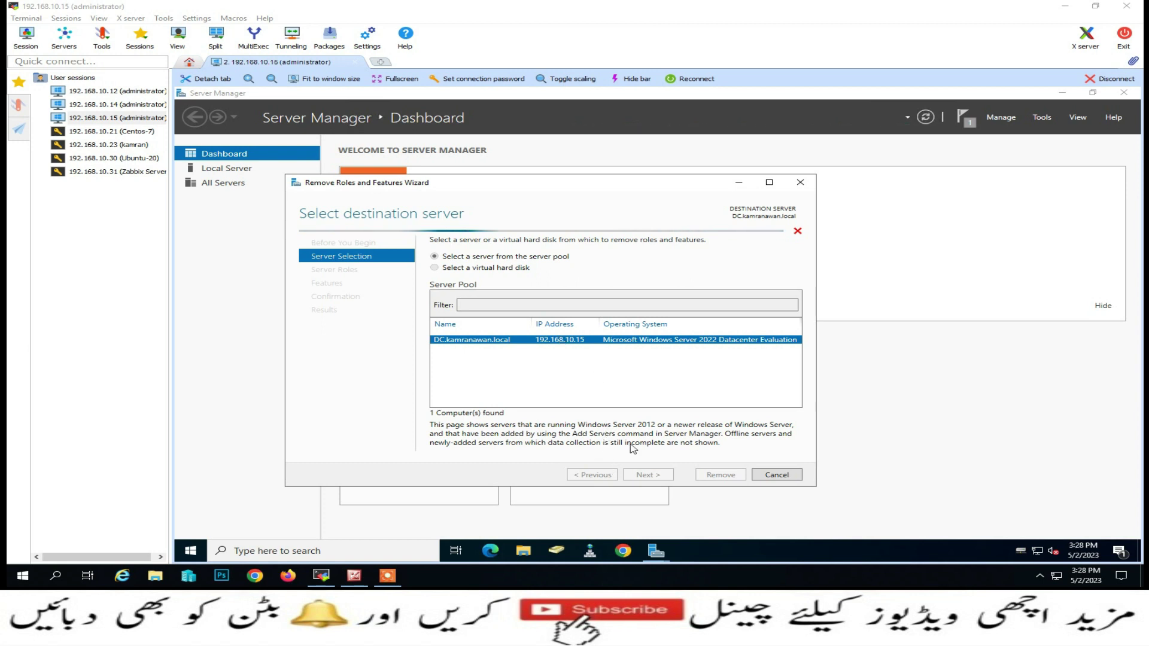
{"action": "left_click", "coordinate": [648, 475]}
Untick Remote Desktop Services with its dependent features, allow automatic restart, and start the removal
{"action": "left_click", "coordinate": [449, 418]}
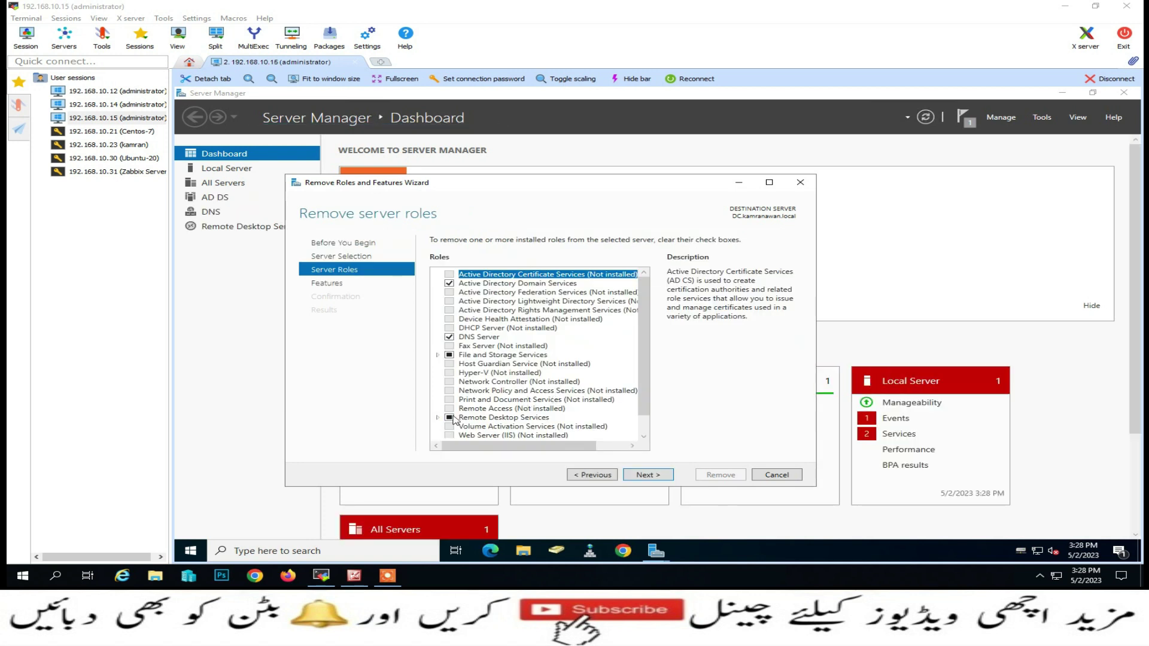
{"action": "left_click", "coordinate": [576, 430]}
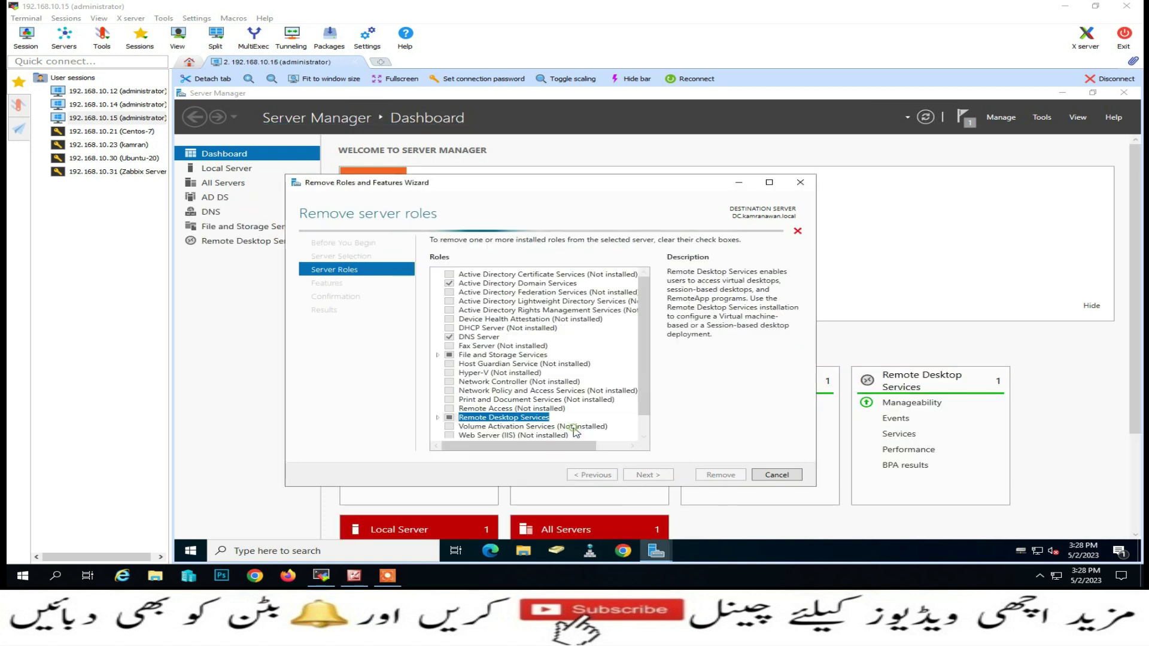
{"action": "left_click", "coordinate": [657, 476]}
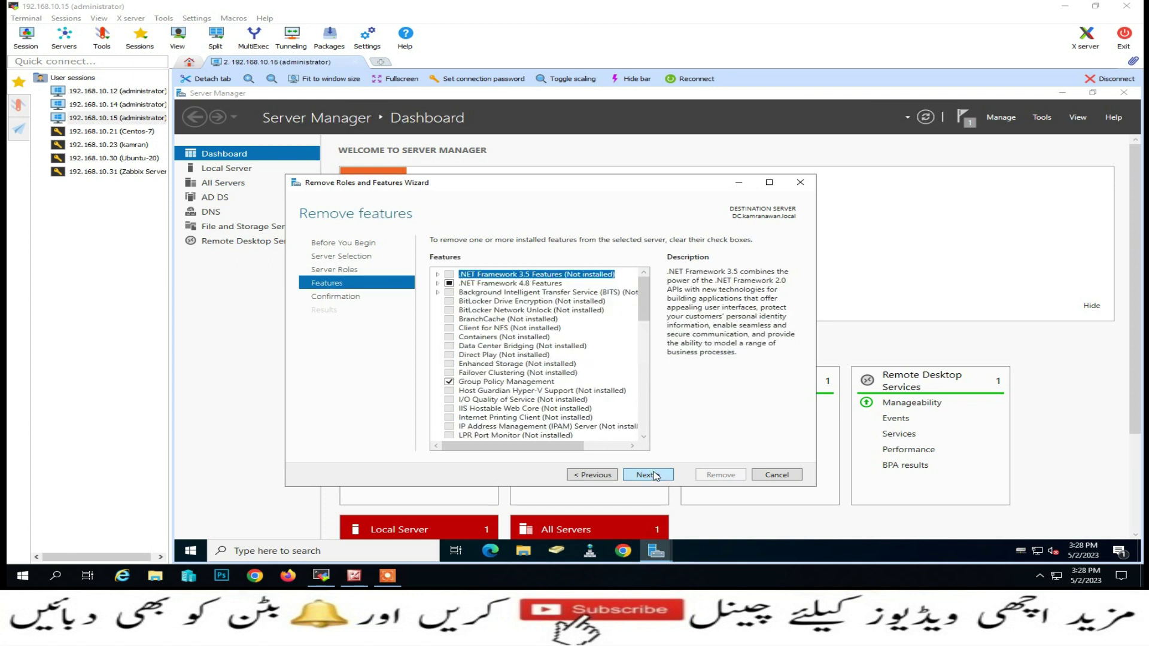
{"action": "left_click", "coordinate": [654, 475]}
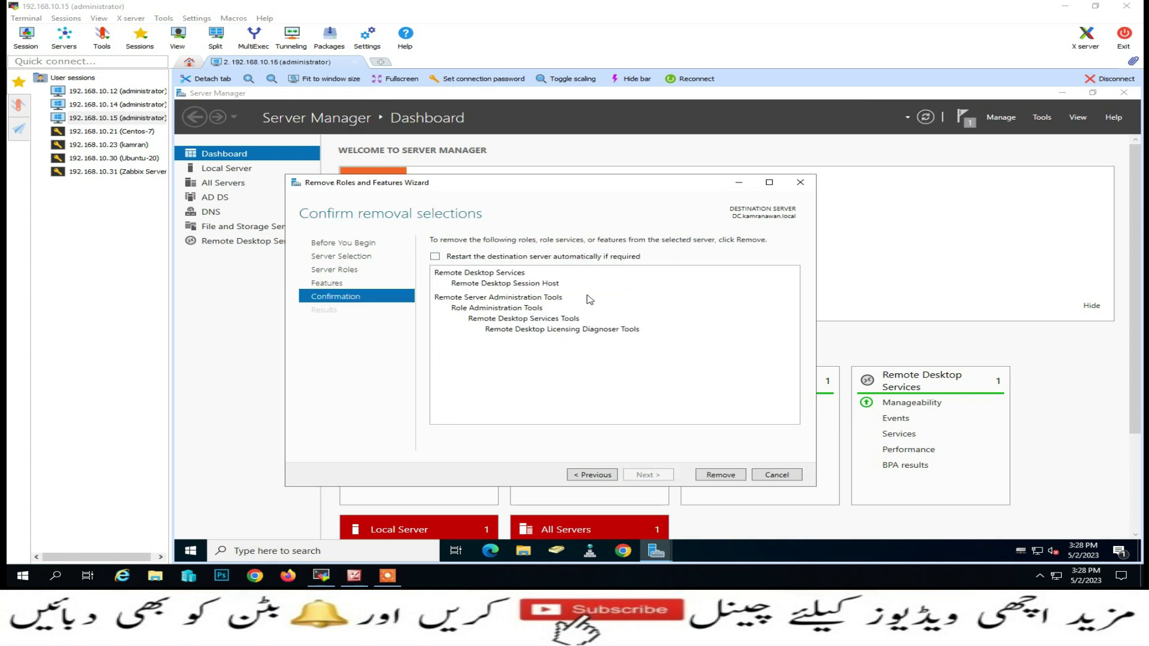
{"action": "left_click", "coordinate": [603, 258]}
{"action": "left_click", "coordinate": [683, 356]}
{"action": "left_click", "coordinate": [716, 479]}
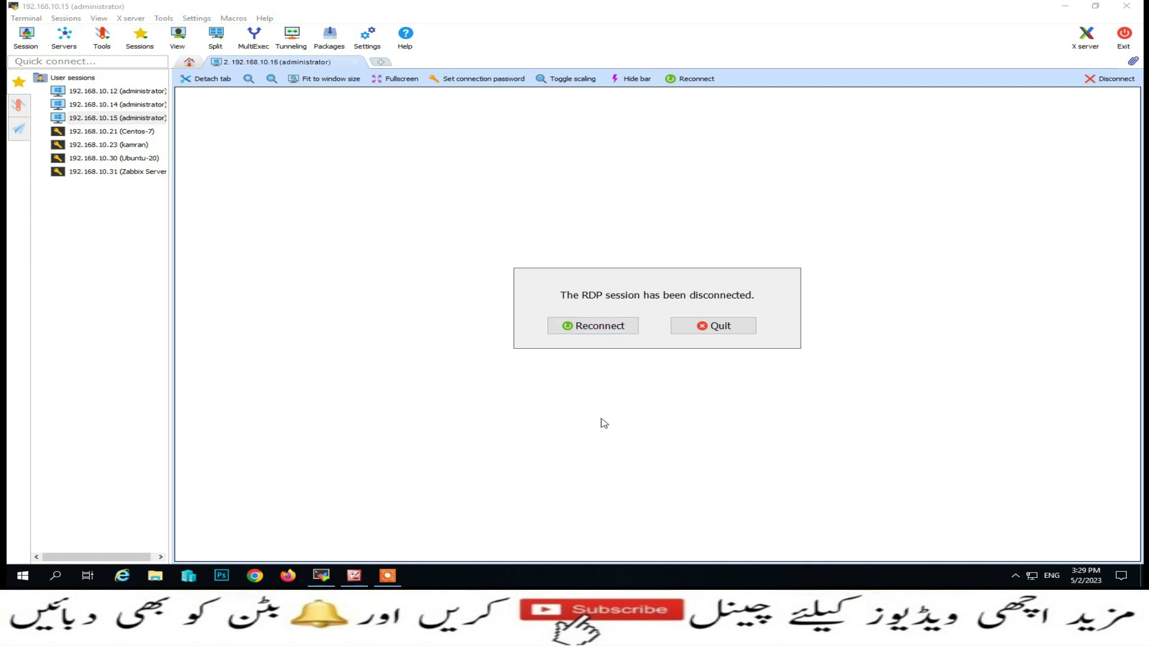
Reconnect the dropped administrator session to 192.168.10.15 after the server restart
{"action": "left_click", "coordinate": [631, 327]}
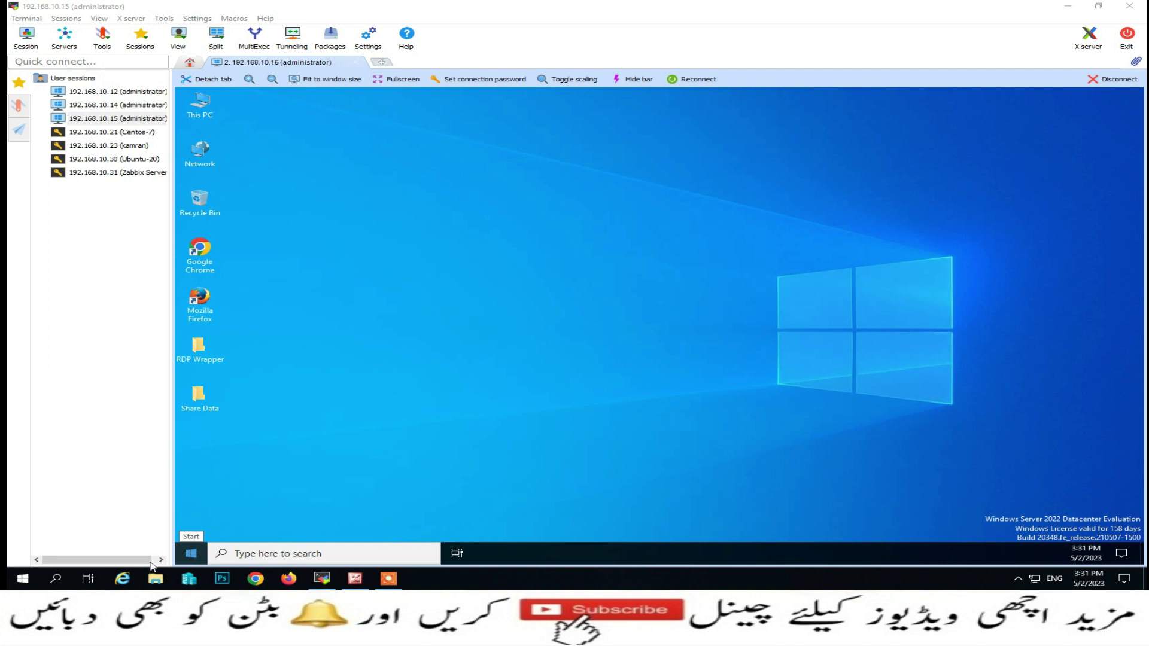
Run mstsc and connect to 192.168.10.15 as user4, entering that account's password
{"action": "right_click", "coordinate": [23, 578]}
{"action": "left_click", "coordinate": [38, 527]}
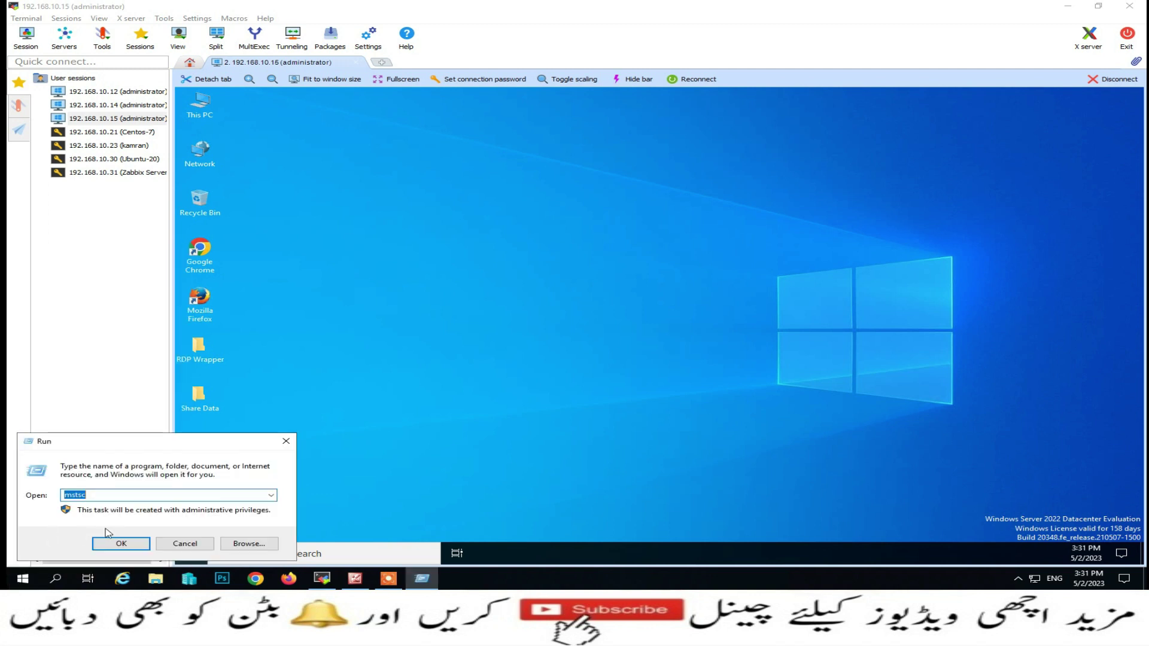
{"action": "left_click", "coordinate": [120, 541]}
{"action": "left_click", "coordinate": [627, 236]}
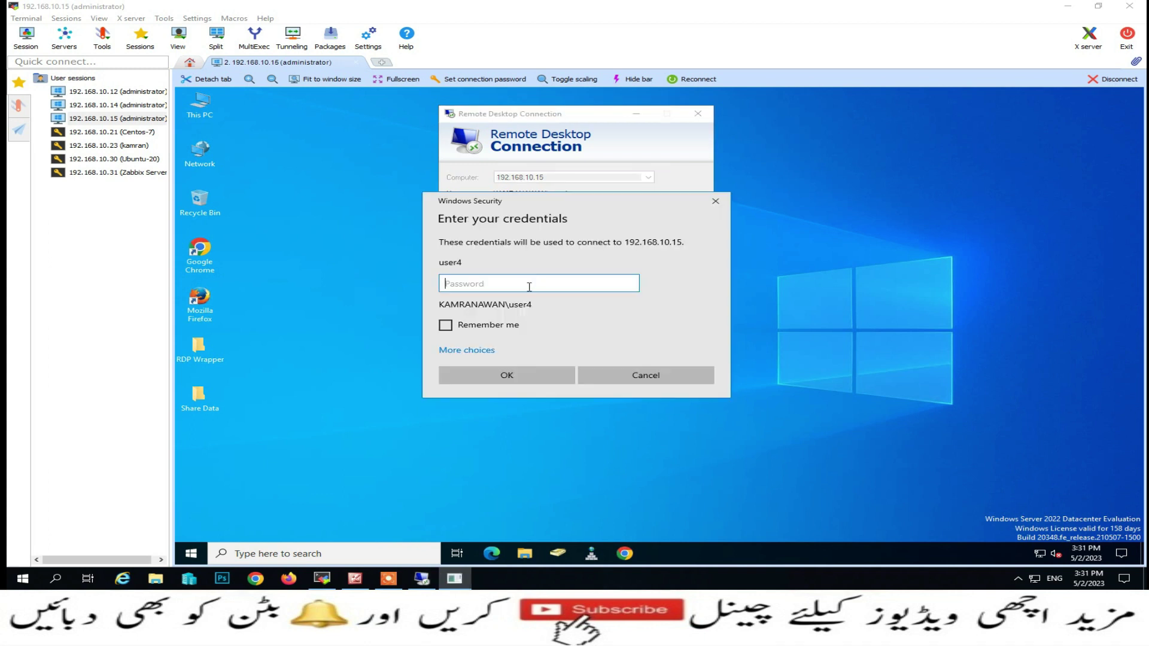
{"action": "type", "text": "P@"}
{"action": "key", "text": "Return"}
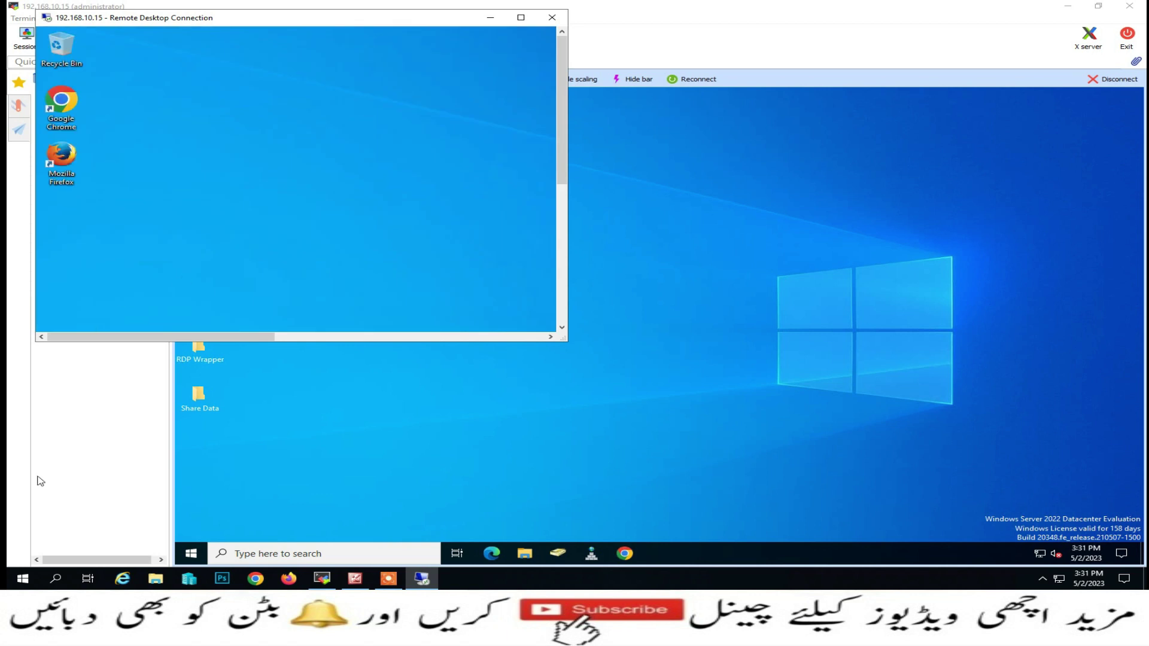
Launch mstsc again toward 192.168.10.15 and choose to sign in with a different account
{"action": "right_click", "coordinate": [21, 581]}
{"action": "left_click", "coordinate": [70, 523]}
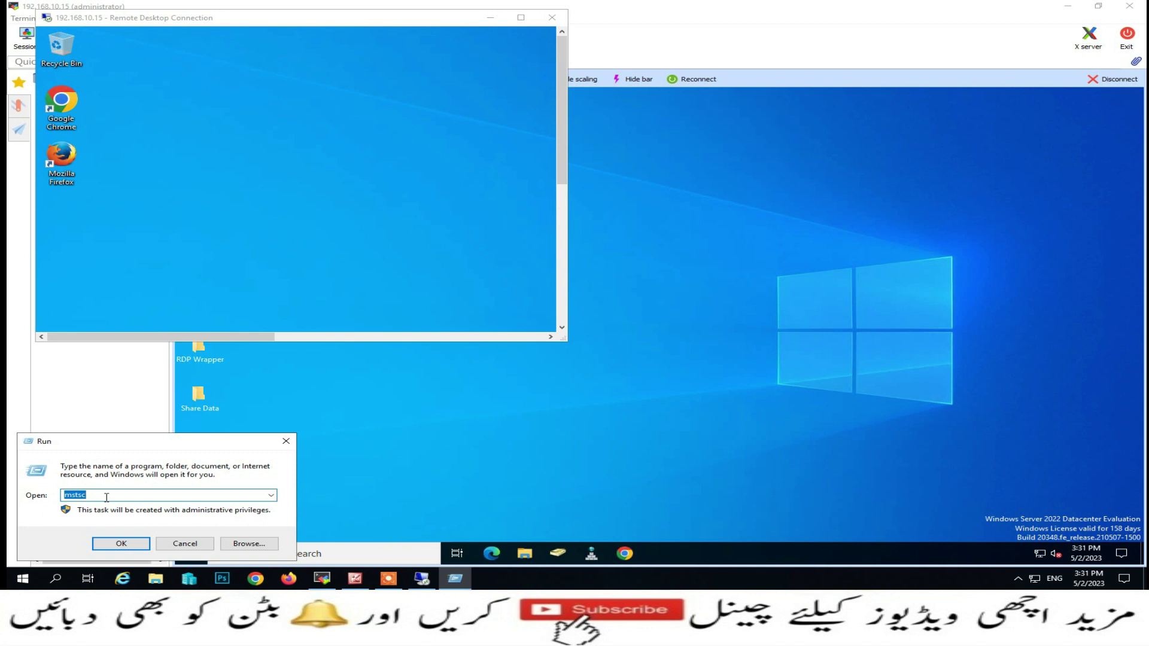
{"action": "key", "text": "Return"}
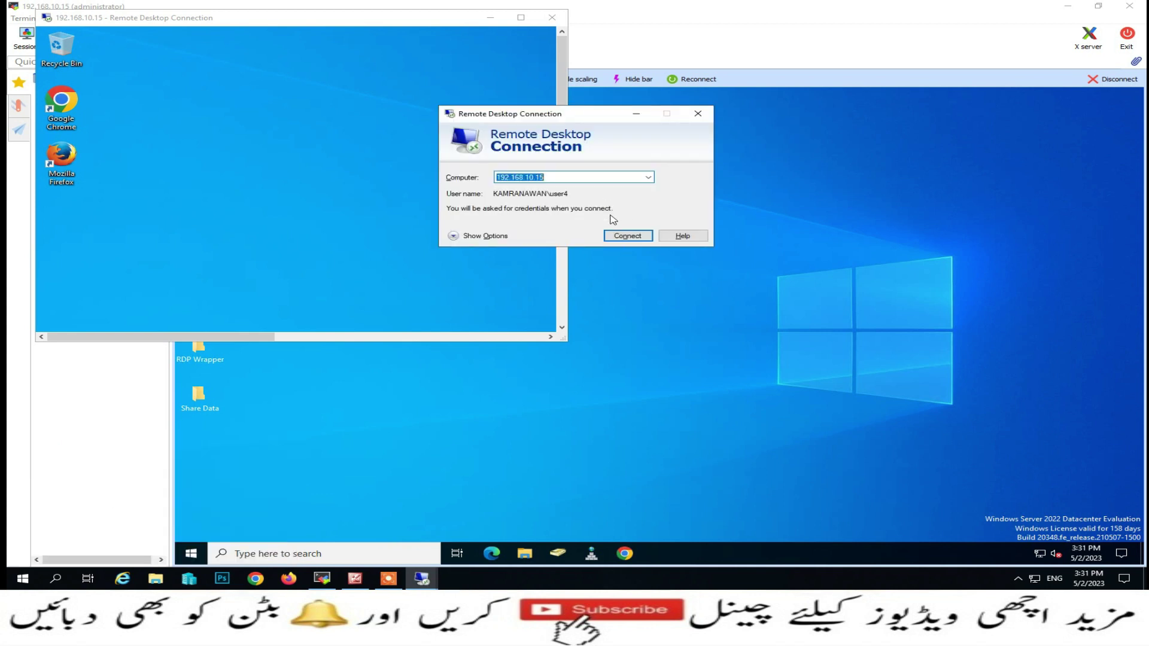
{"action": "left_click", "coordinate": [627, 238]}
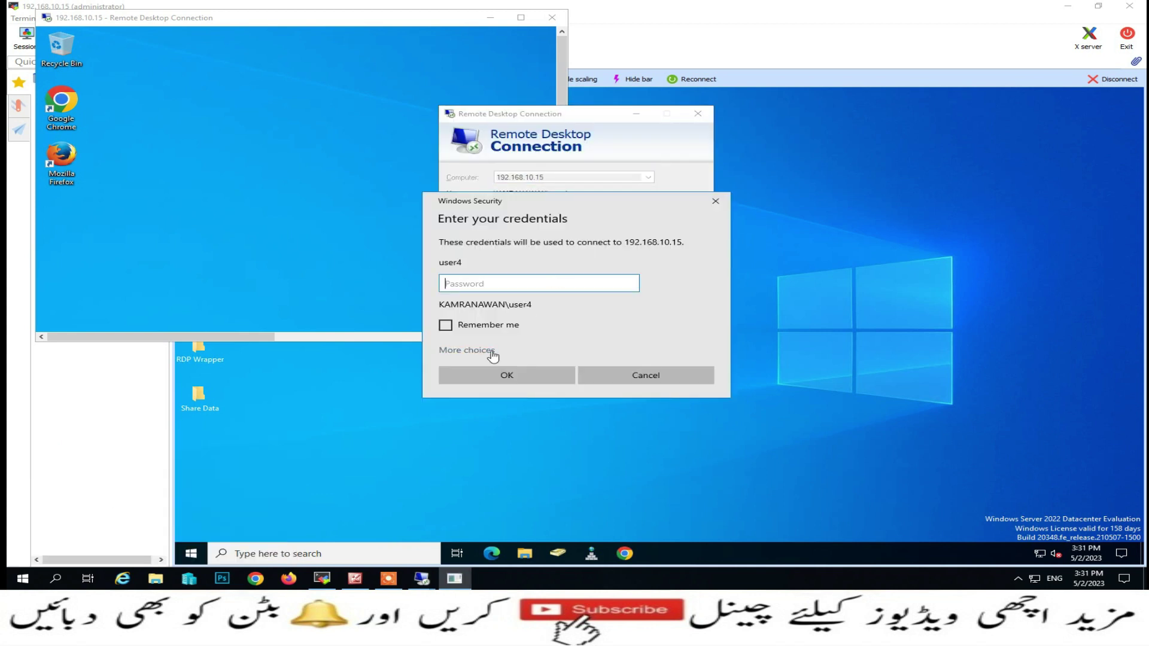
{"action": "left_click", "coordinate": [492, 356]}
{"action": "left_click", "coordinate": [478, 405]}
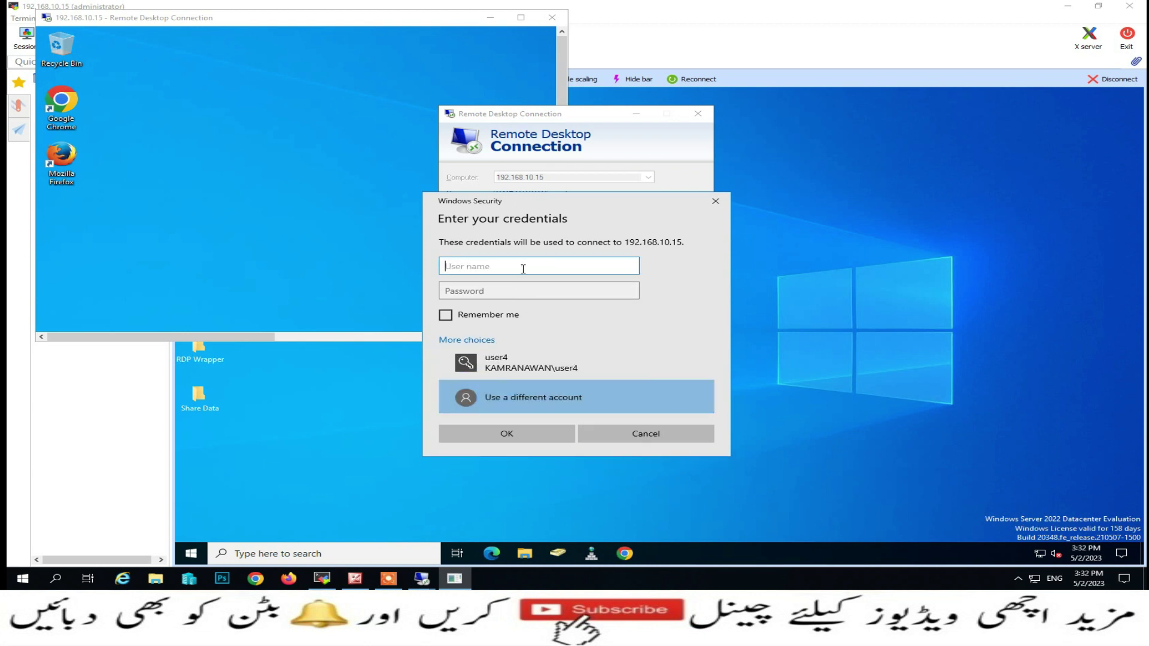
Sign in as user3, hit the too-many-users limit, cancel, and return to the administrator desktop
{"action": "type", "text": "user3"}
{"action": "key", "text": "Tab"}
{"action": "type", "text": "•"}
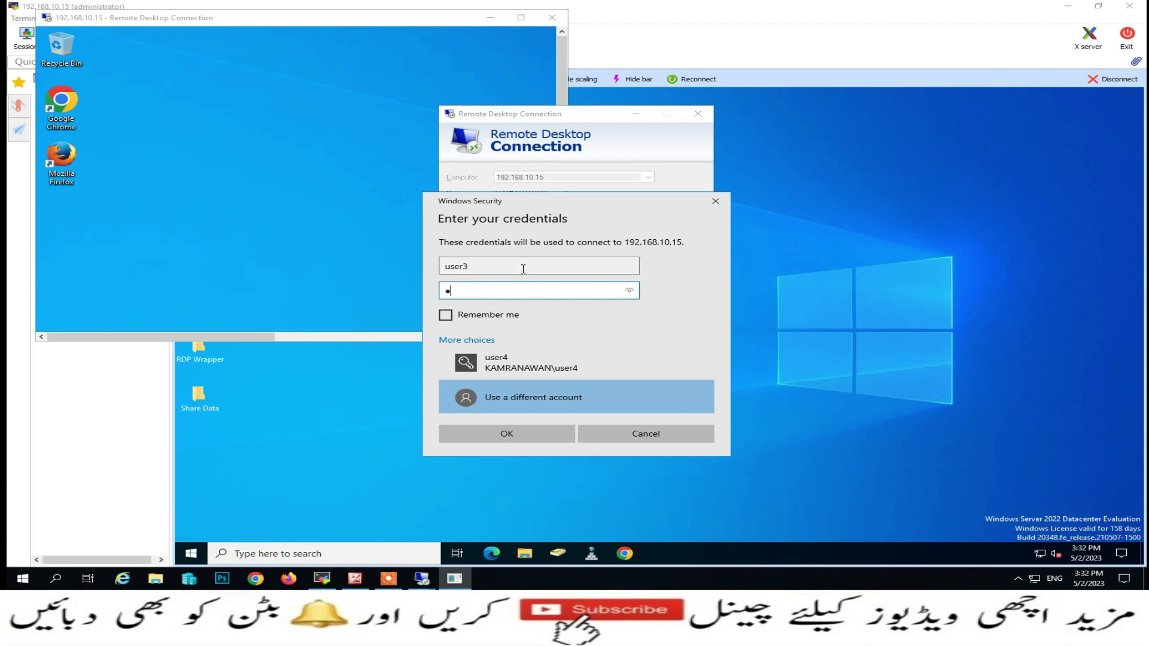
{"action": "type", "text": "••••"}
{"action": "key", "text": "Return"}
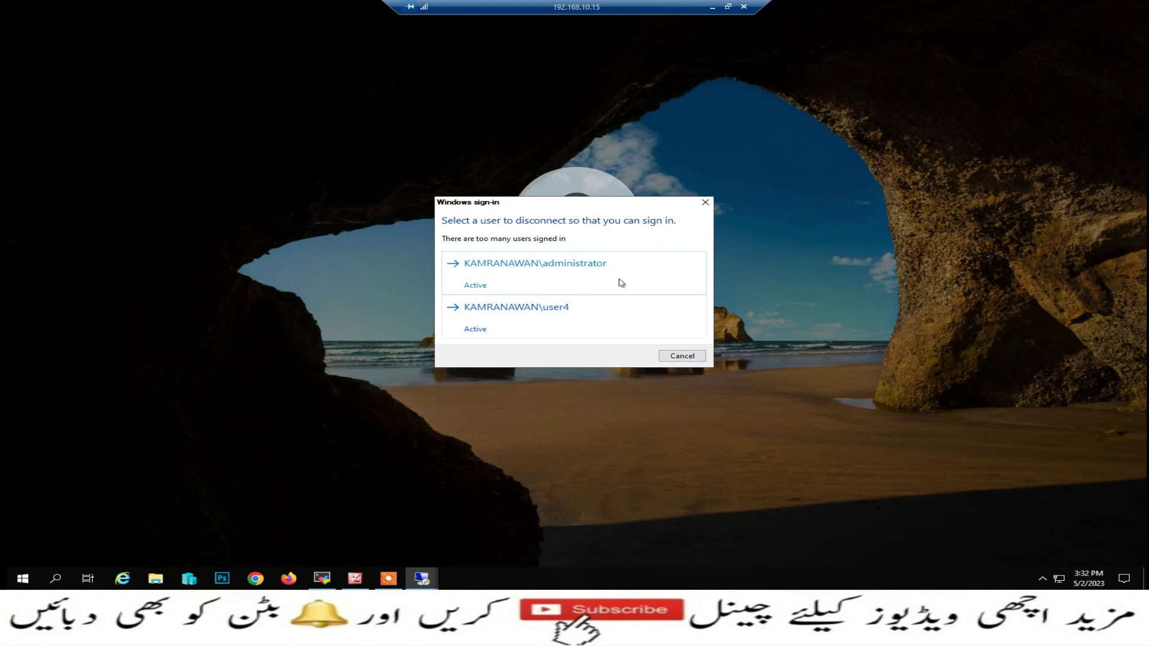
{"action": "left_click", "coordinate": [744, 6]}
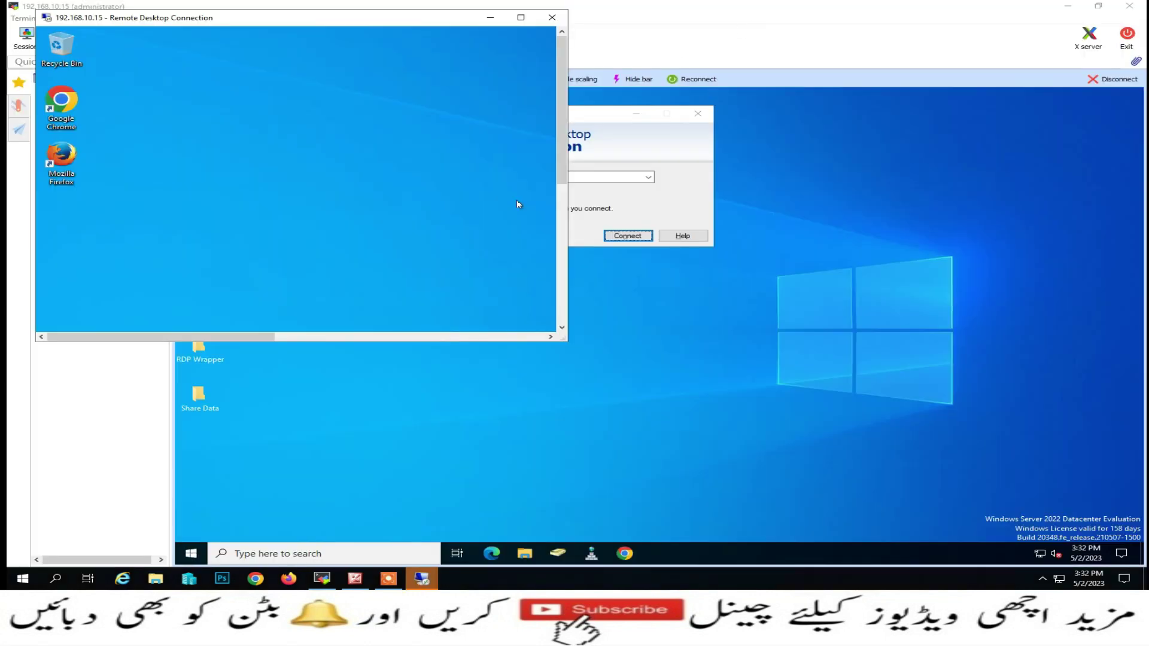
{"action": "left_click", "coordinate": [551, 18]}
Disconnect user4's session from the Users tab of Task Manager on the server
{"action": "right_click", "coordinate": [777, 560]}
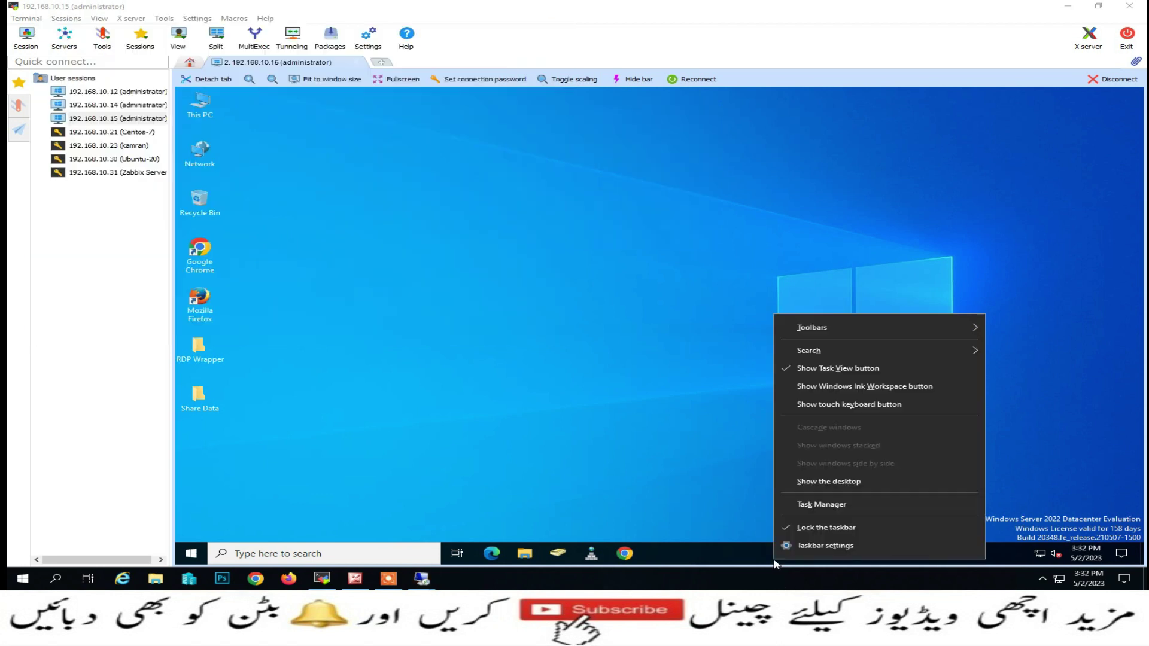
{"action": "left_click", "coordinate": [819, 504]}
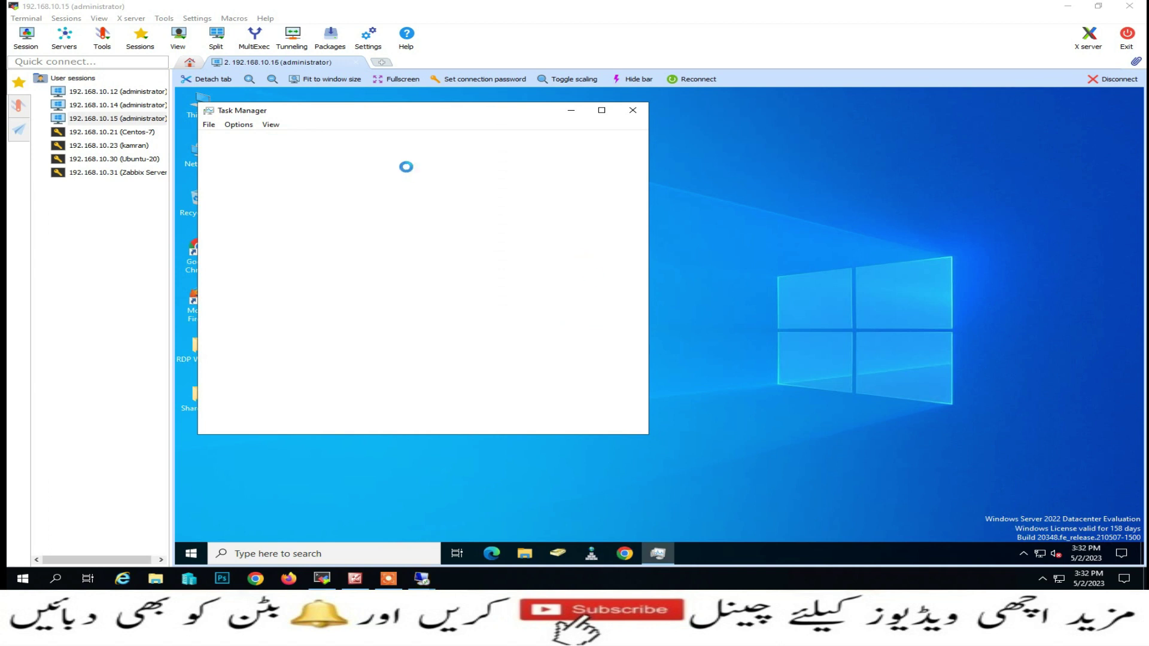
{"action": "left_click", "coordinate": [310, 139]}
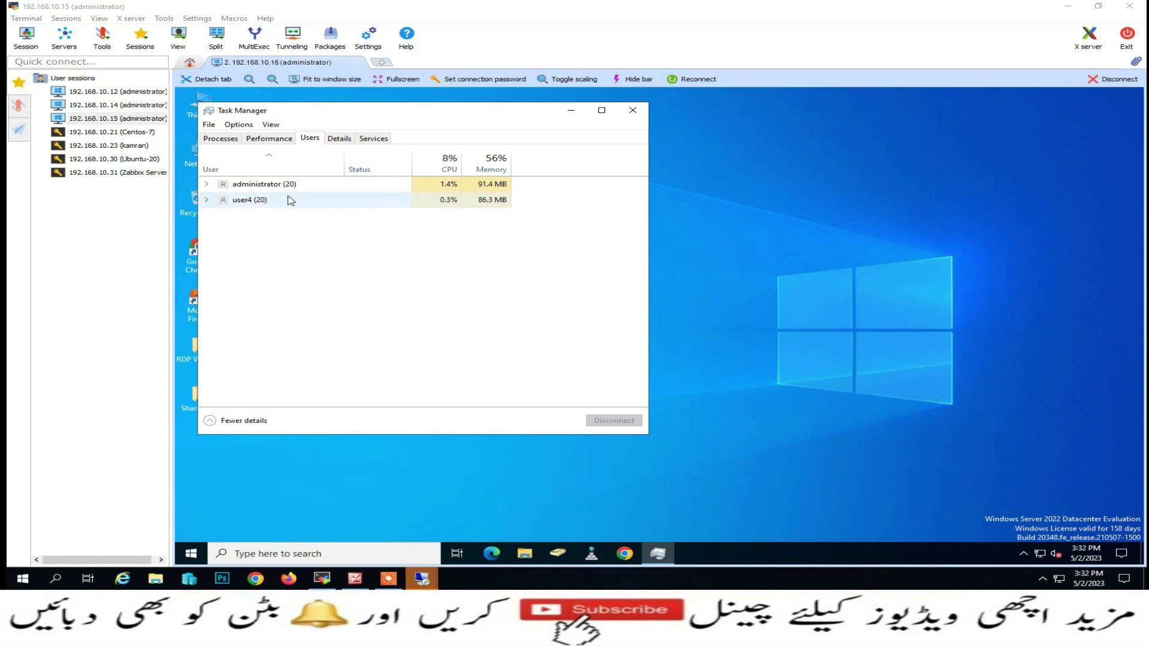
{"action": "right_click", "coordinate": [243, 204]}
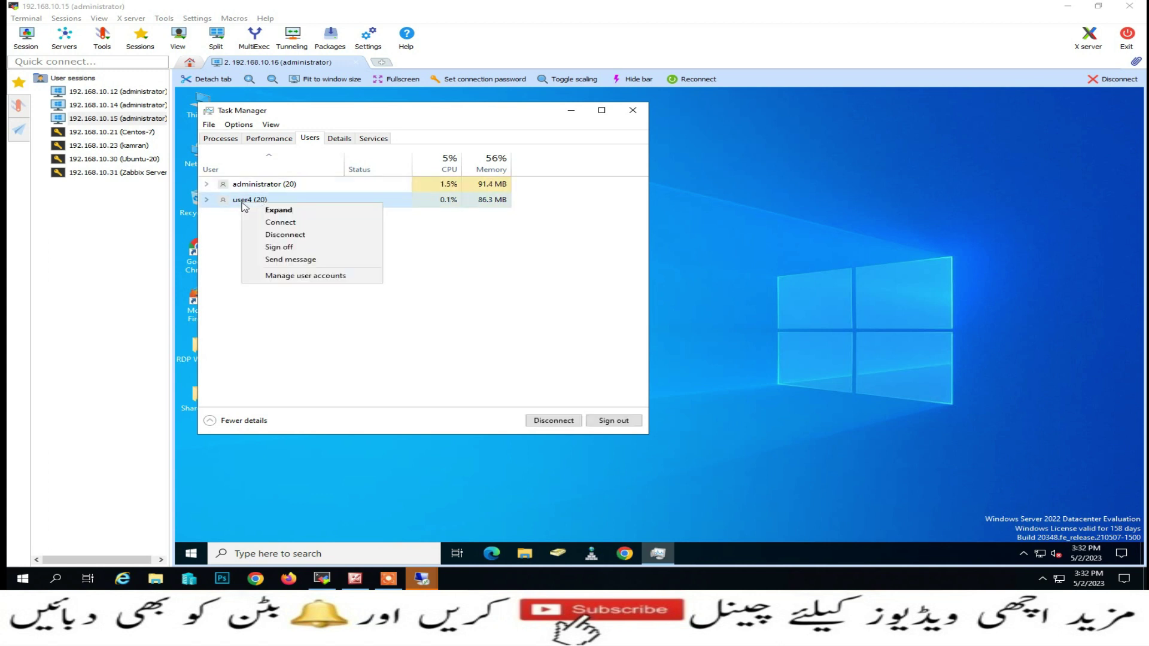
{"action": "left_click", "coordinate": [286, 239]}
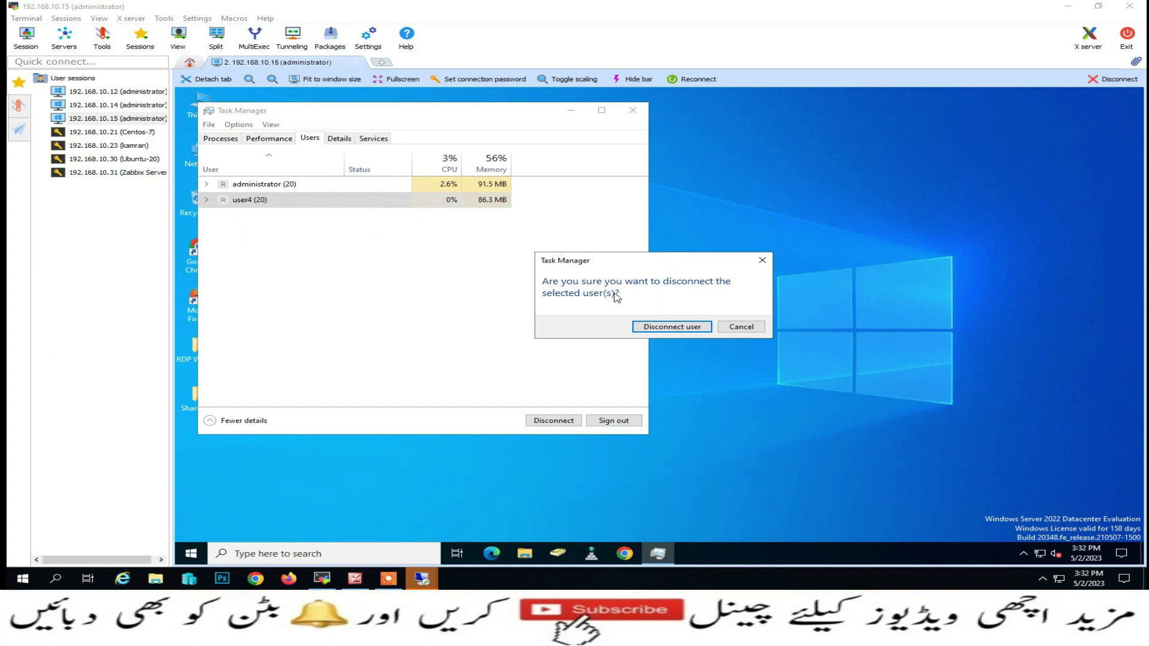
{"action": "left_click", "coordinate": [646, 330]}
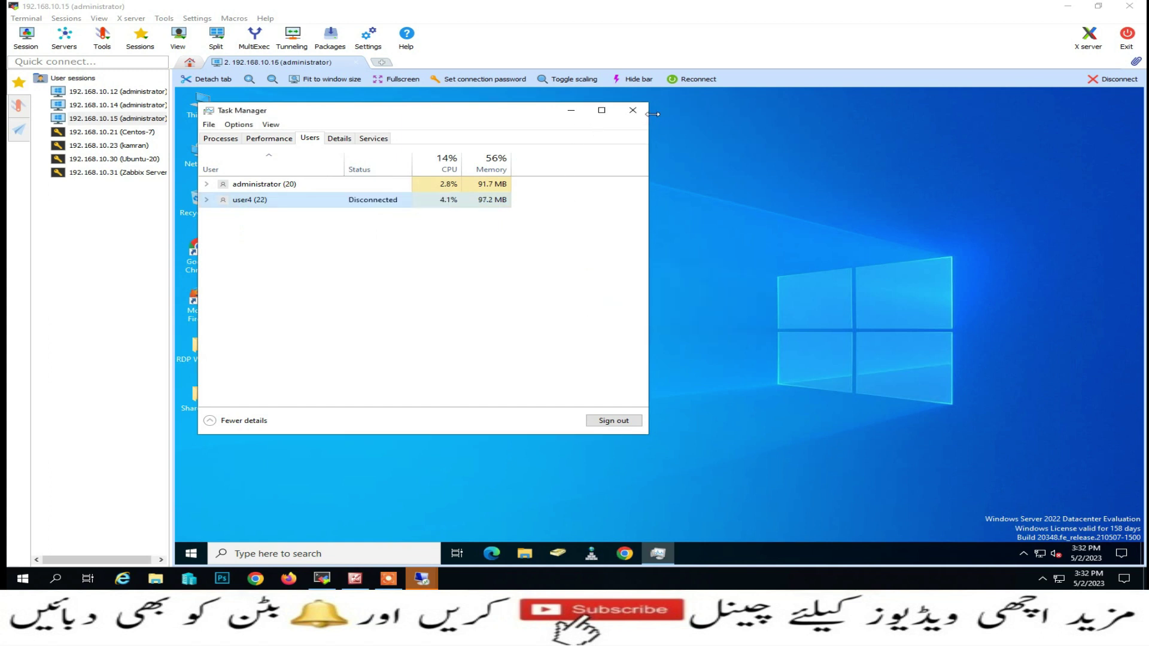
Close Task Manager and run install from the desktop's RDP Wrapper\RDPWrap-v1.6.2 folder
{"action": "left_click", "coordinate": [633, 111]}
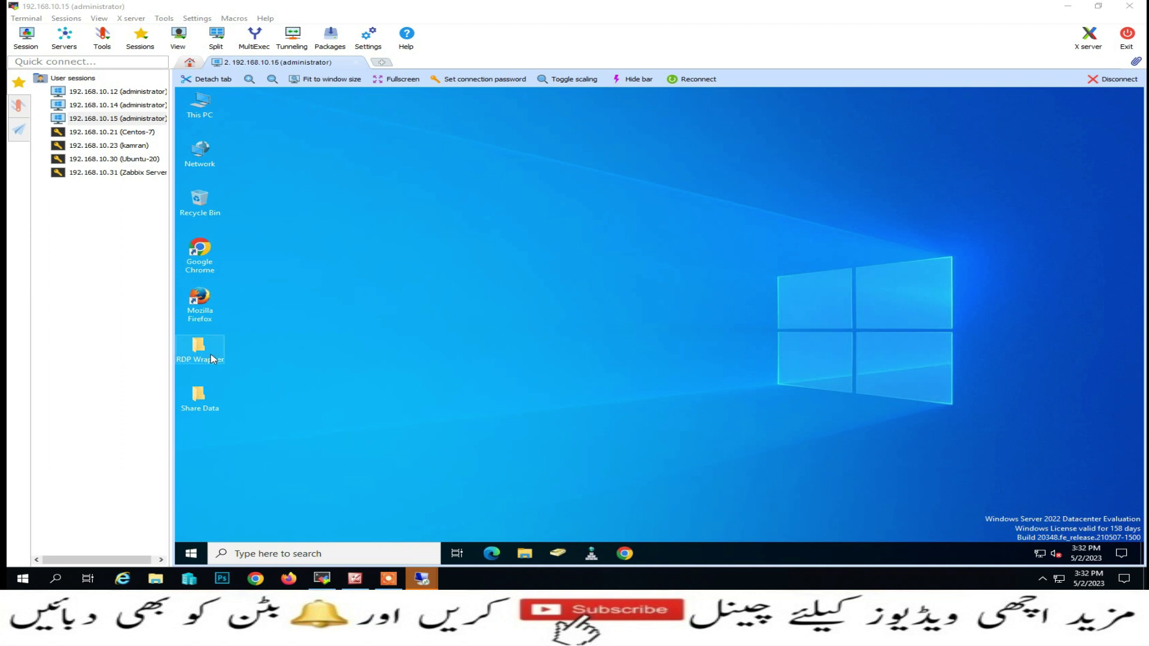
{"action": "mouse_move", "coordinate": [211, 352]}
{"action": "double_click", "coordinate": [211, 352]}
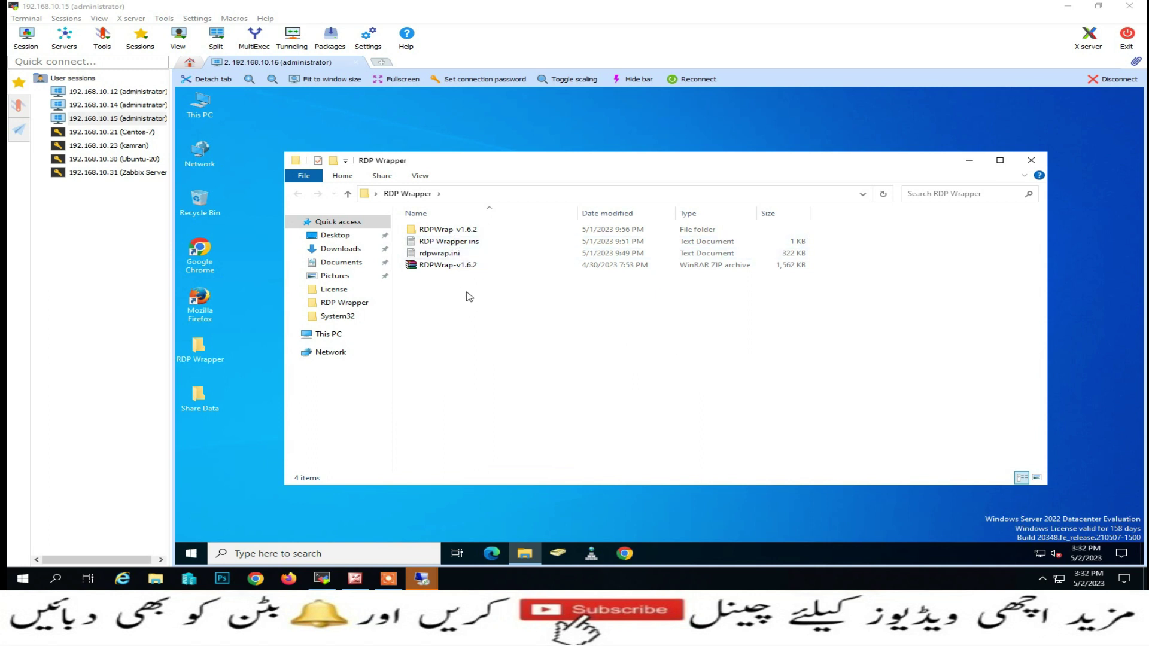
{"action": "double_click", "coordinate": [449, 229]}
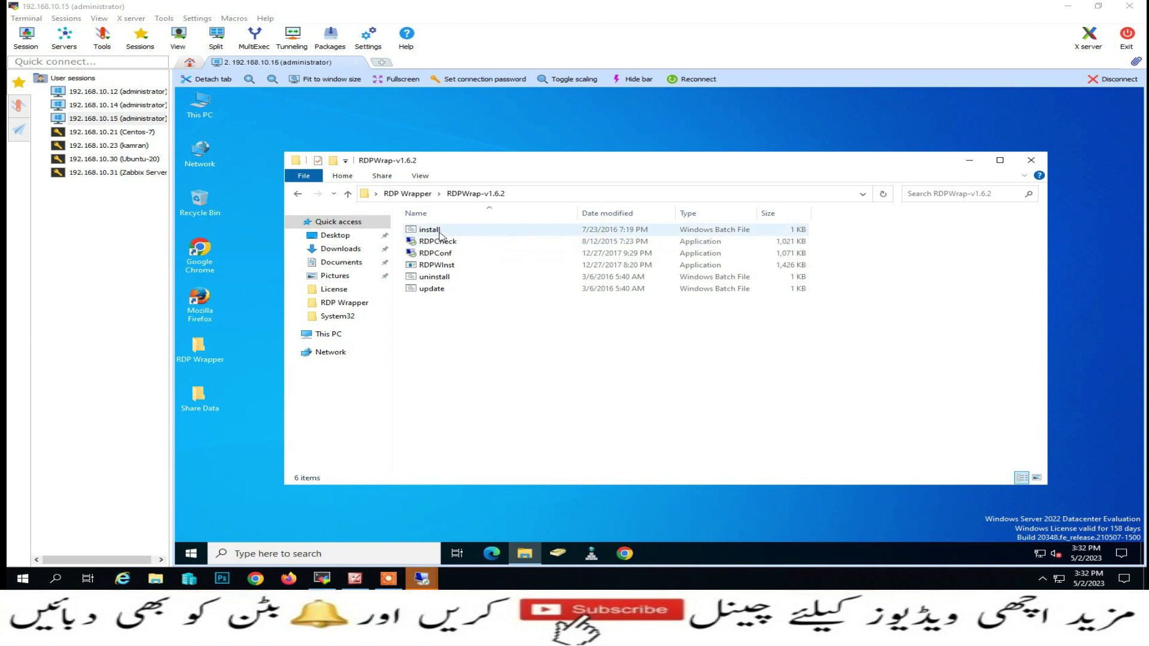
{"action": "double_click", "coordinate": [434, 232]}
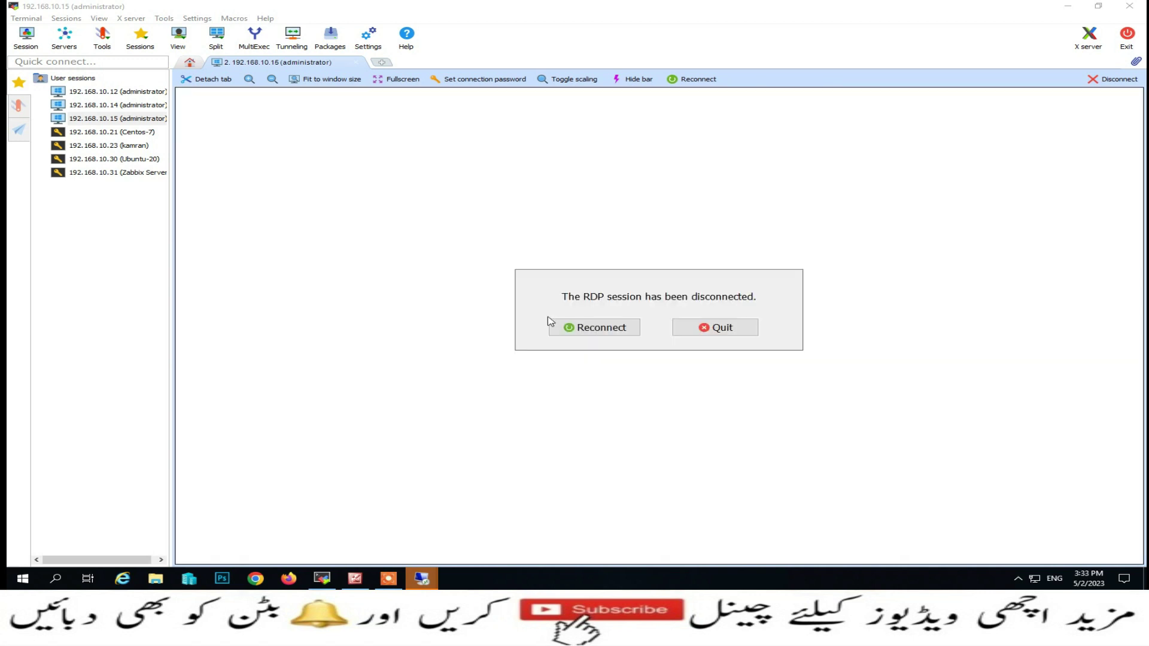
Minimize MobaXterm, dismiss the session error, and sign into the Server-2022 VM console as administrator
{"action": "left_click", "coordinate": [1068, 7]}
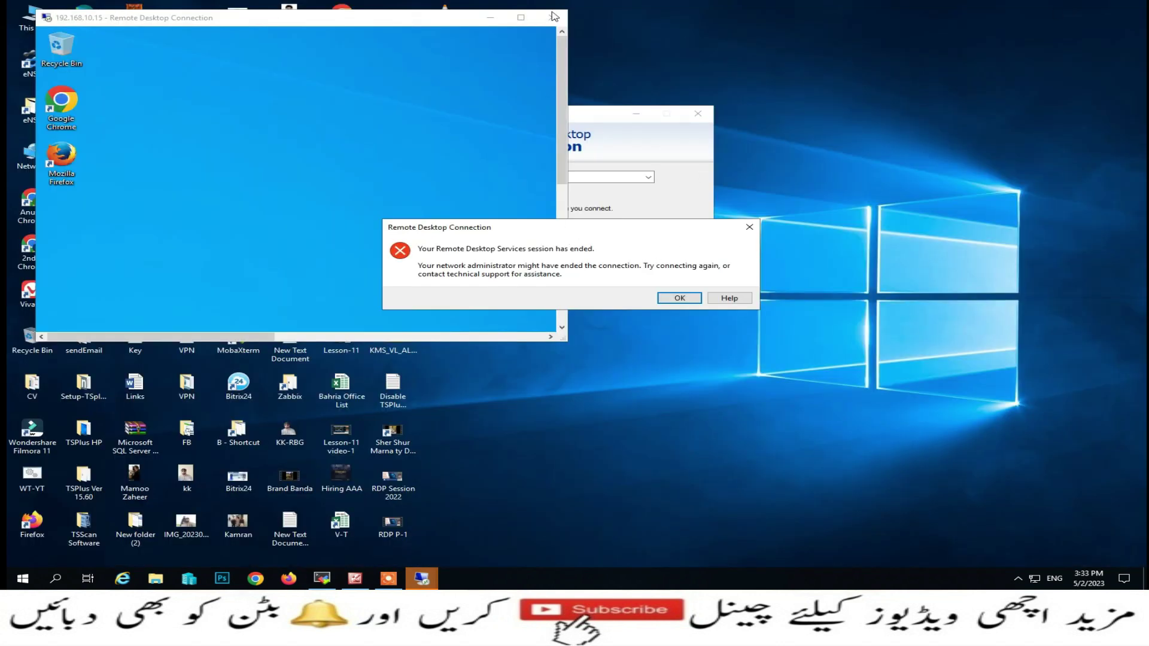
{"action": "left_click", "coordinate": [679, 297]}
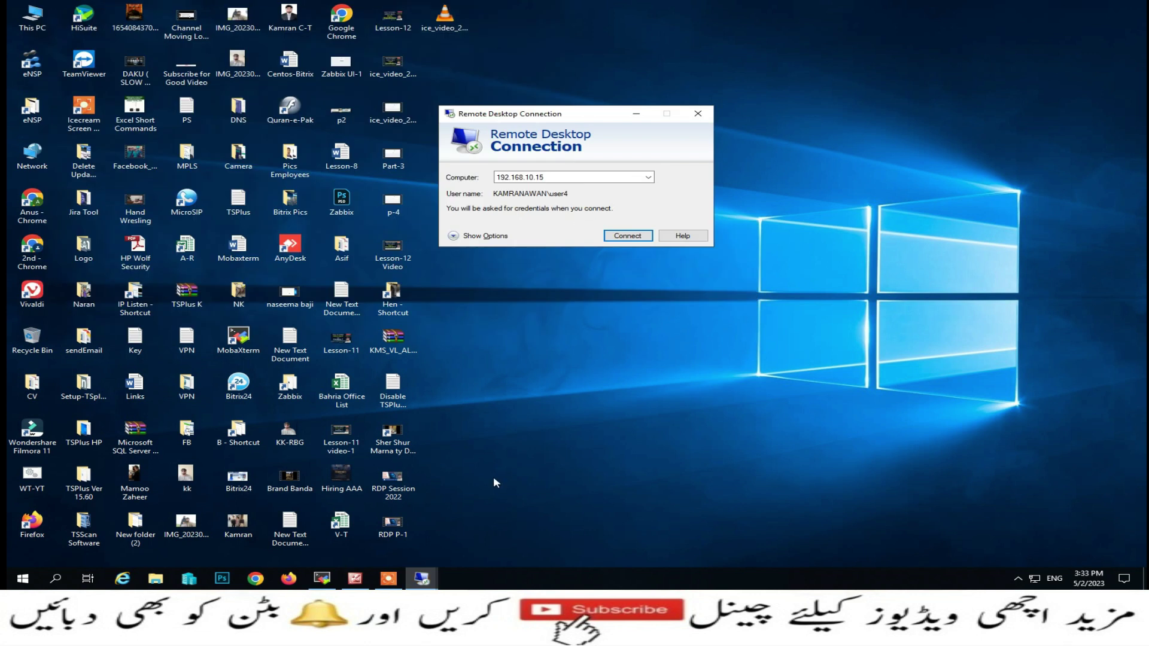
{"action": "left_click", "coordinate": [182, 581]}
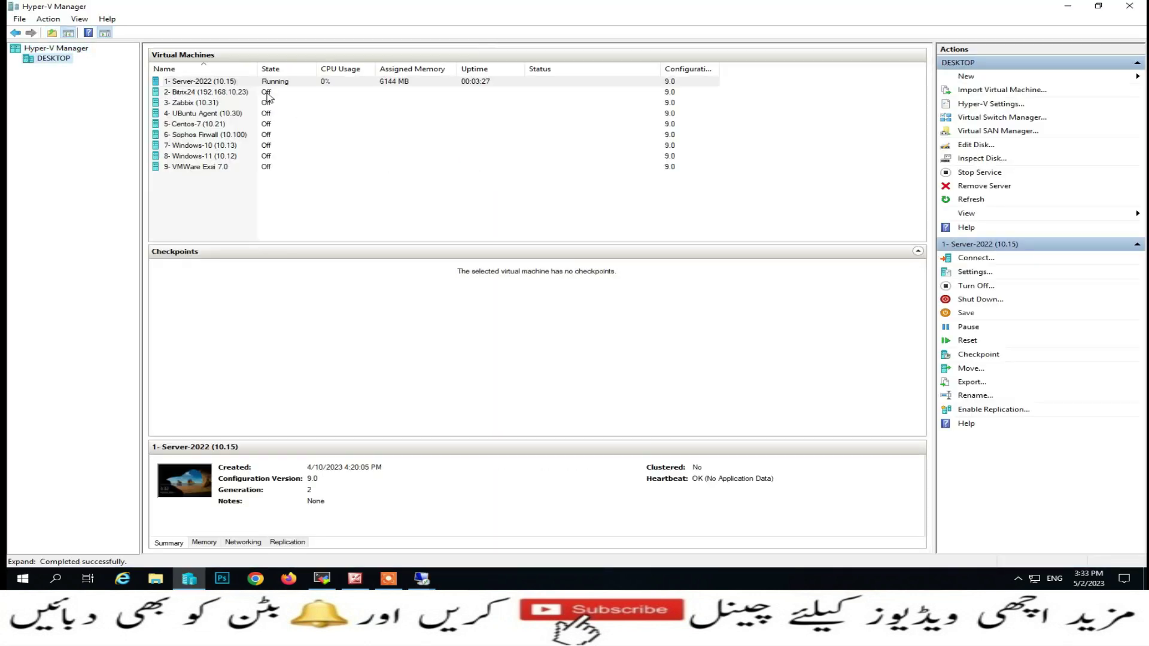
{"action": "right_click", "coordinate": [266, 82]}
{"action": "left_click", "coordinate": [306, 91]}
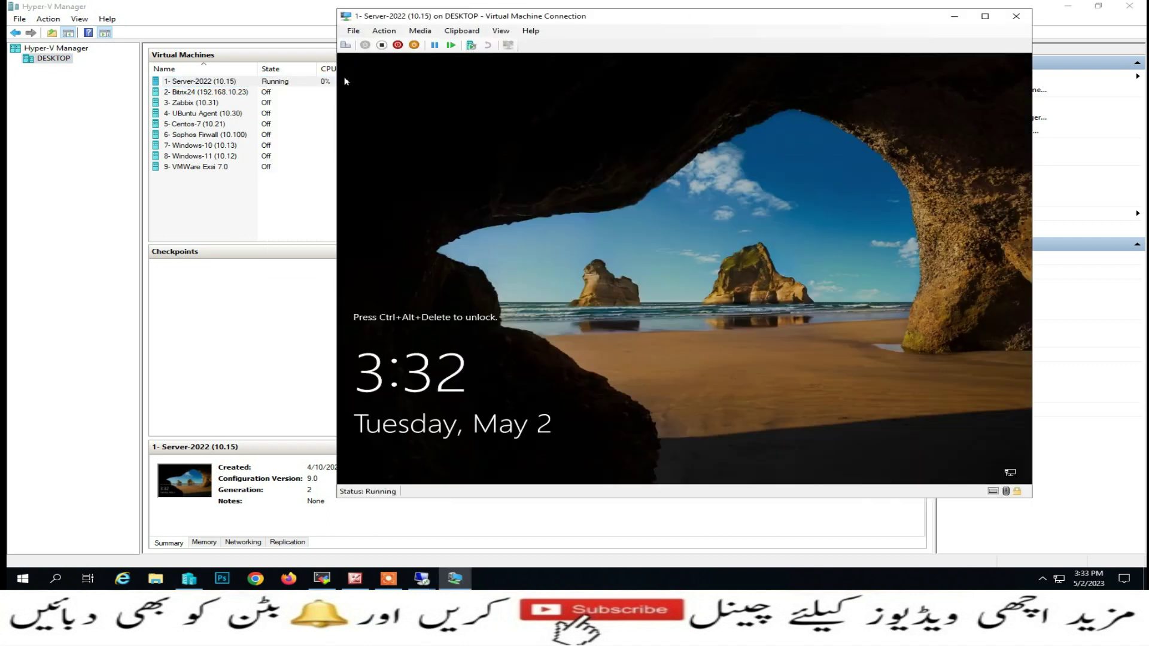
{"action": "left_click", "coordinate": [345, 45]}
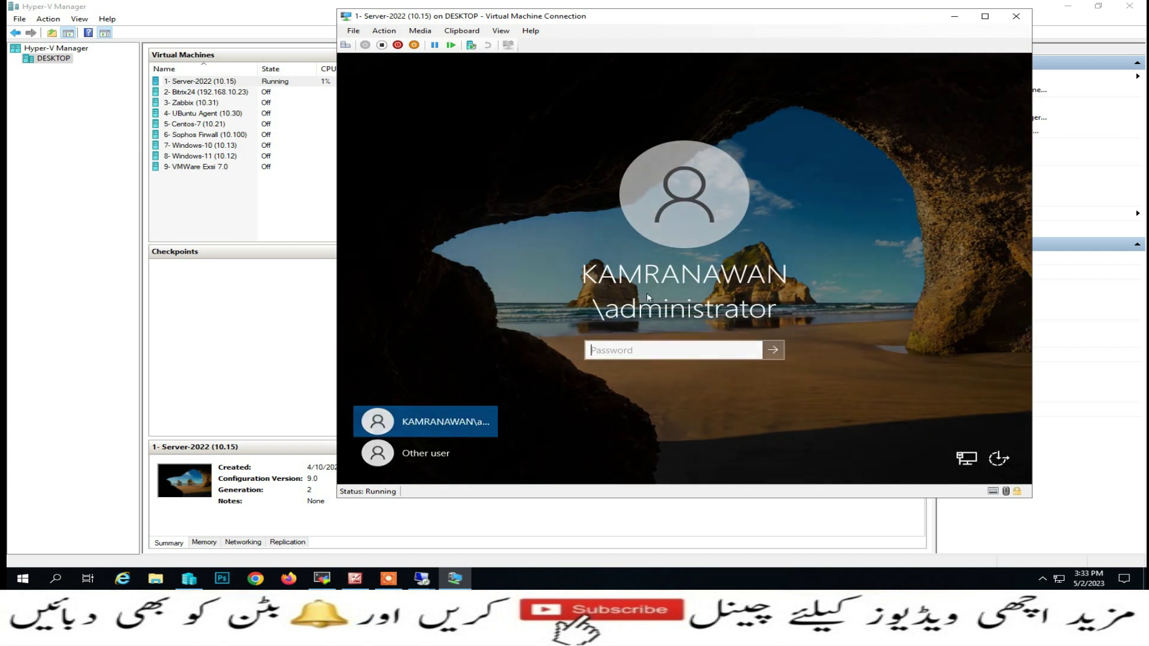
{"action": "type", "text": "••"}
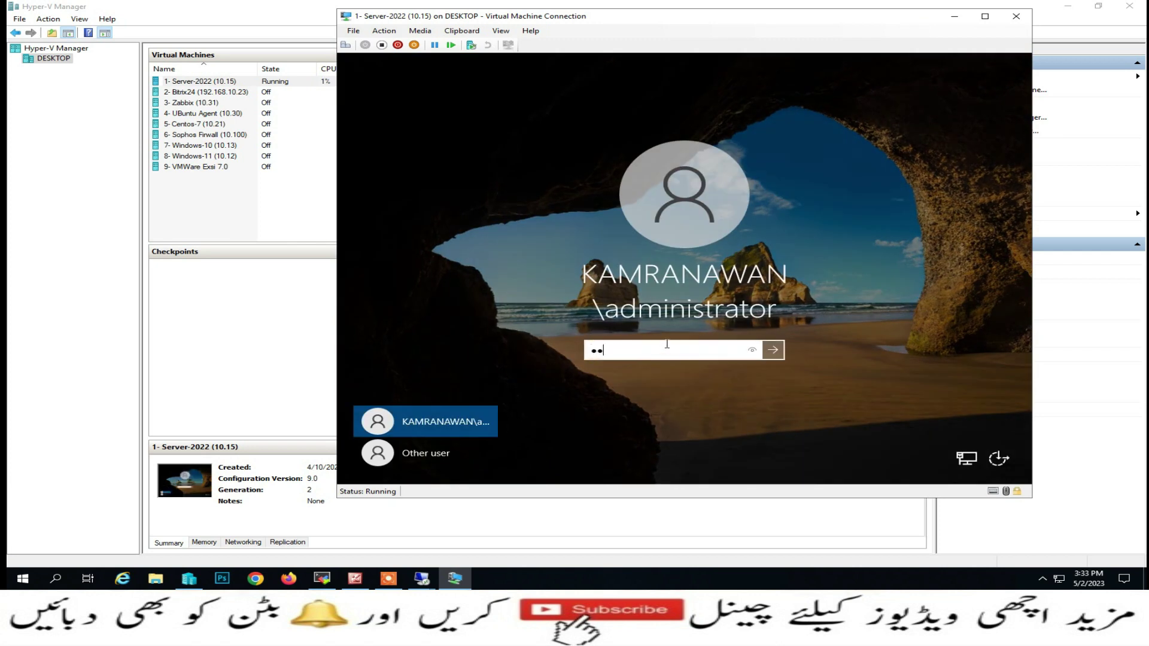
{"action": "key", "text": "Return"}
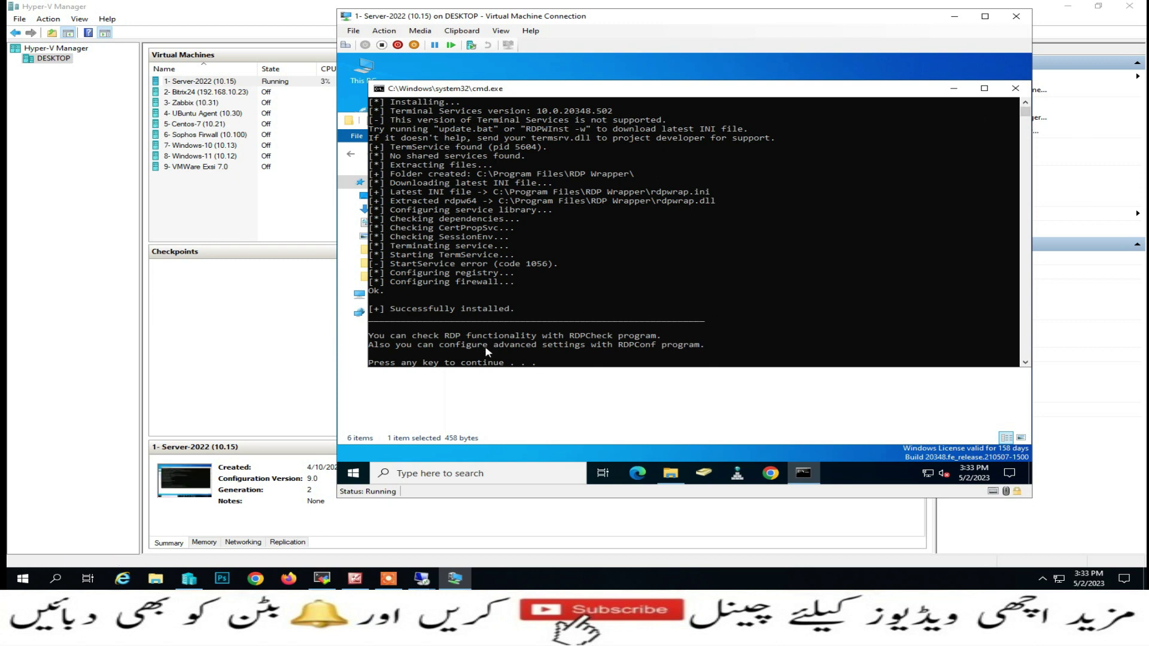
Close the installer, try RDPCheck, then reopen RDP Wrapper\RDPWrap-v1.6.2 from the VM desktop
{"action": "key", "text": "Return"}
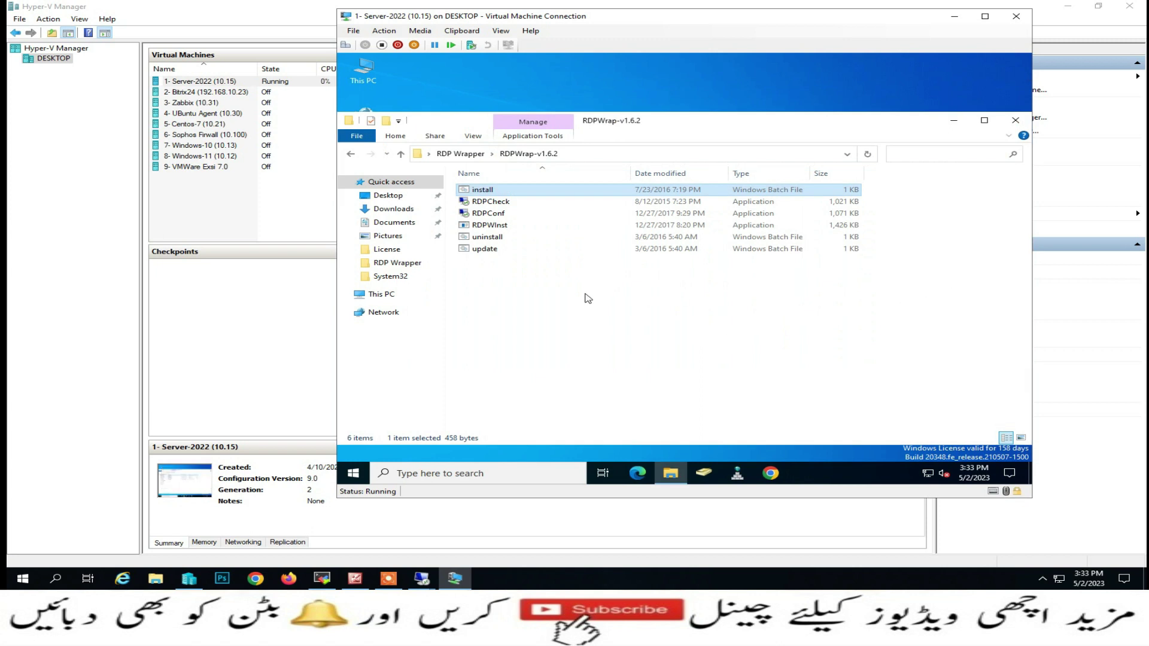
{"action": "left_click", "coordinate": [494, 203]}
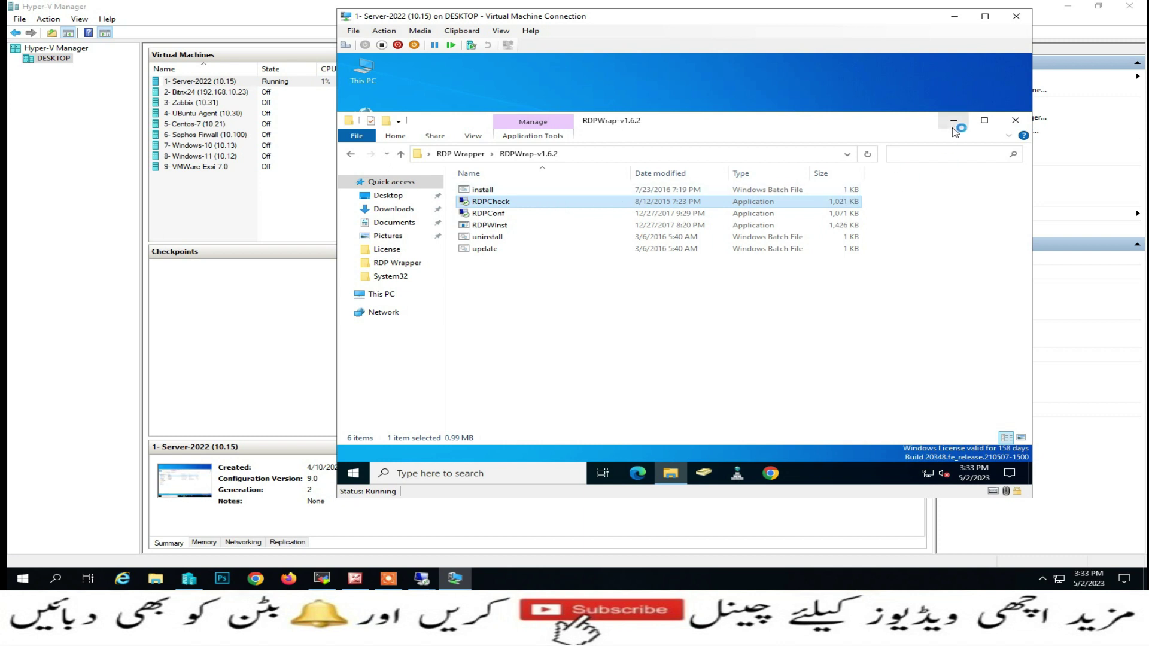
{"action": "left_click", "coordinate": [954, 120]}
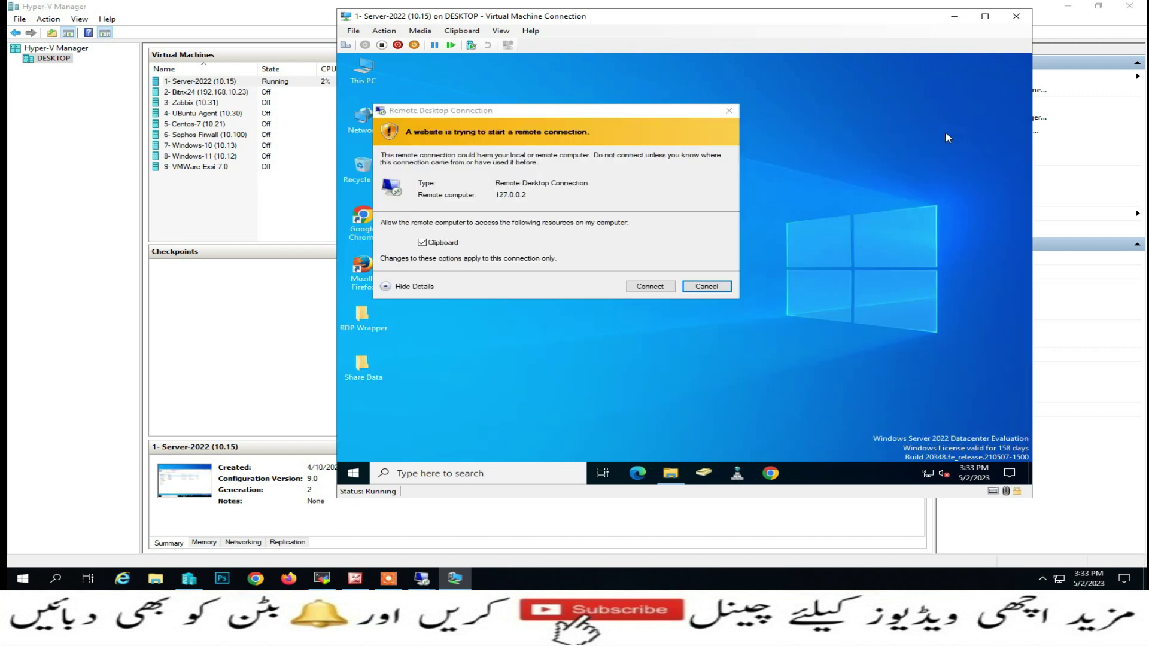
{"action": "left_click", "coordinate": [706, 286]}
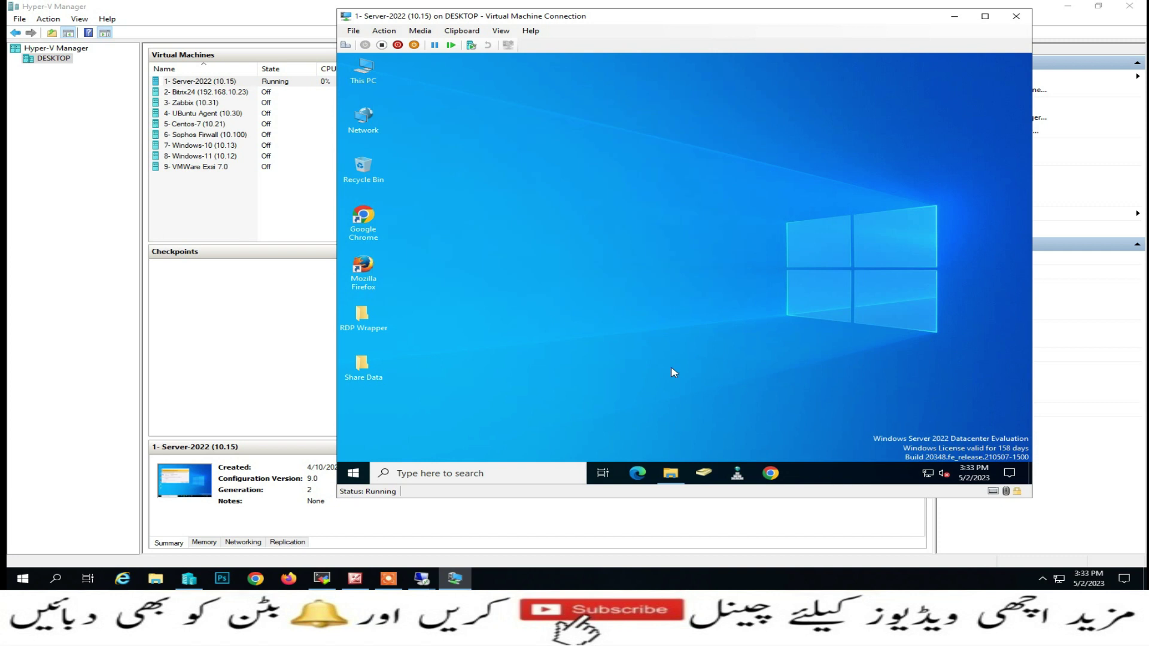
{"action": "double_click", "coordinate": [362, 315]}
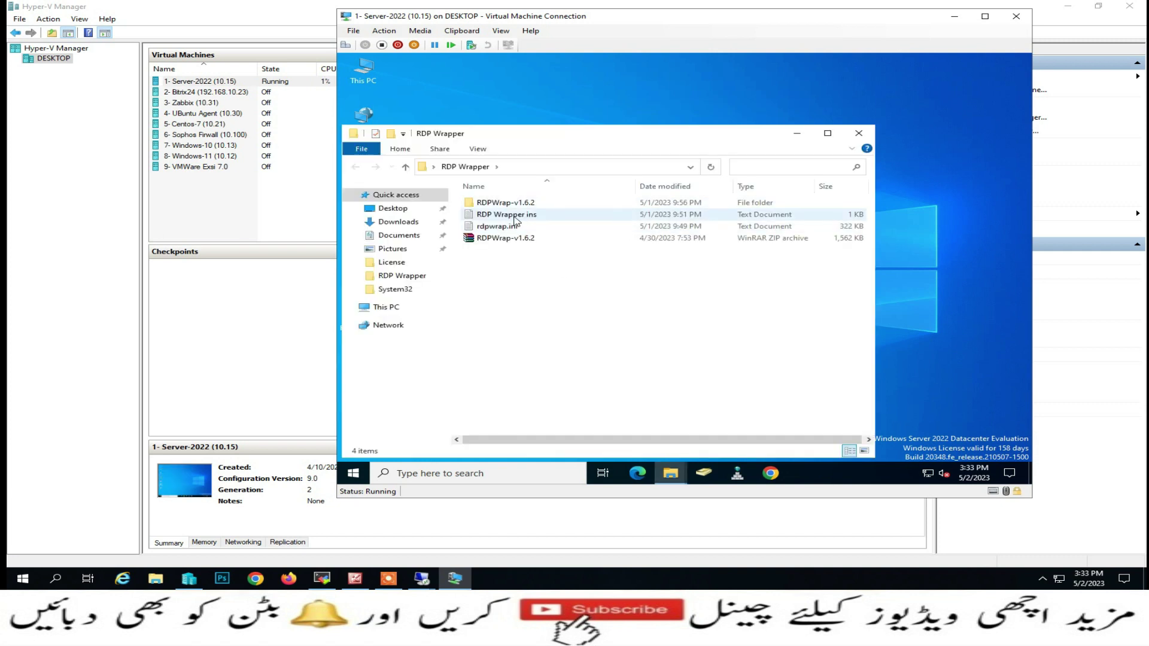
{"action": "double_click", "coordinate": [497, 203]}
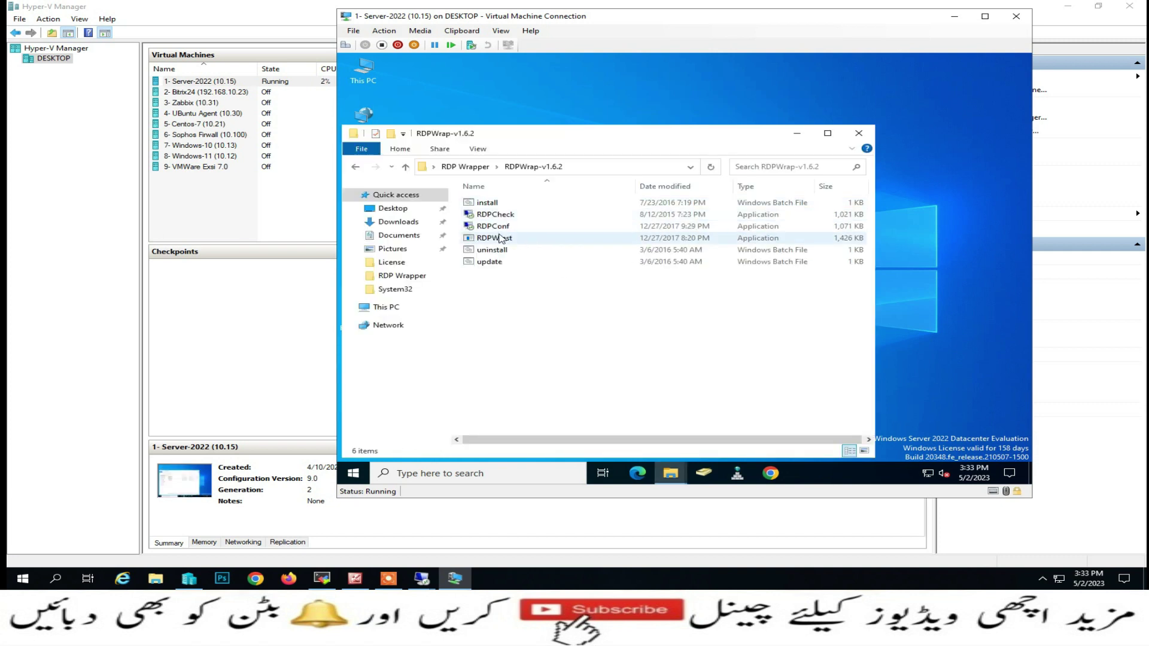
{"action": "double_click", "coordinate": [501, 227]}
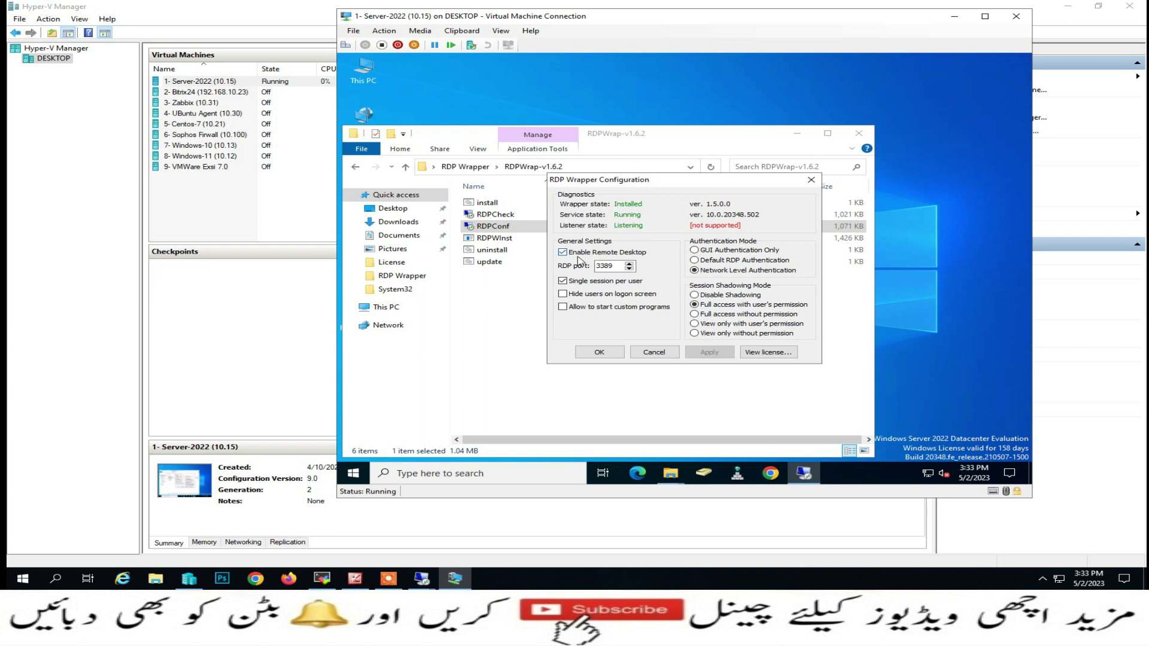
{"action": "left_click", "coordinate": [607, 269]}
{"action": "left_click", "coordinate": [654, 352]}
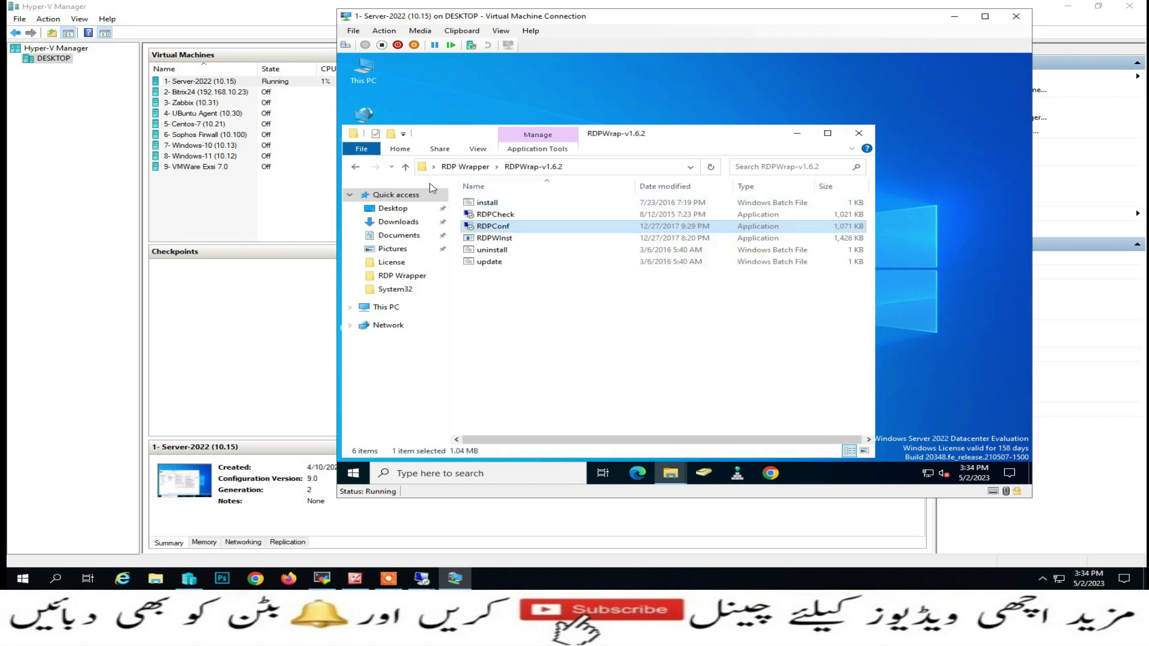
Copy the full contents of the updated rdpwrap.ini in the RDP Wrapper folder
{"action": "left_click", "coordinate": [405, 168]}
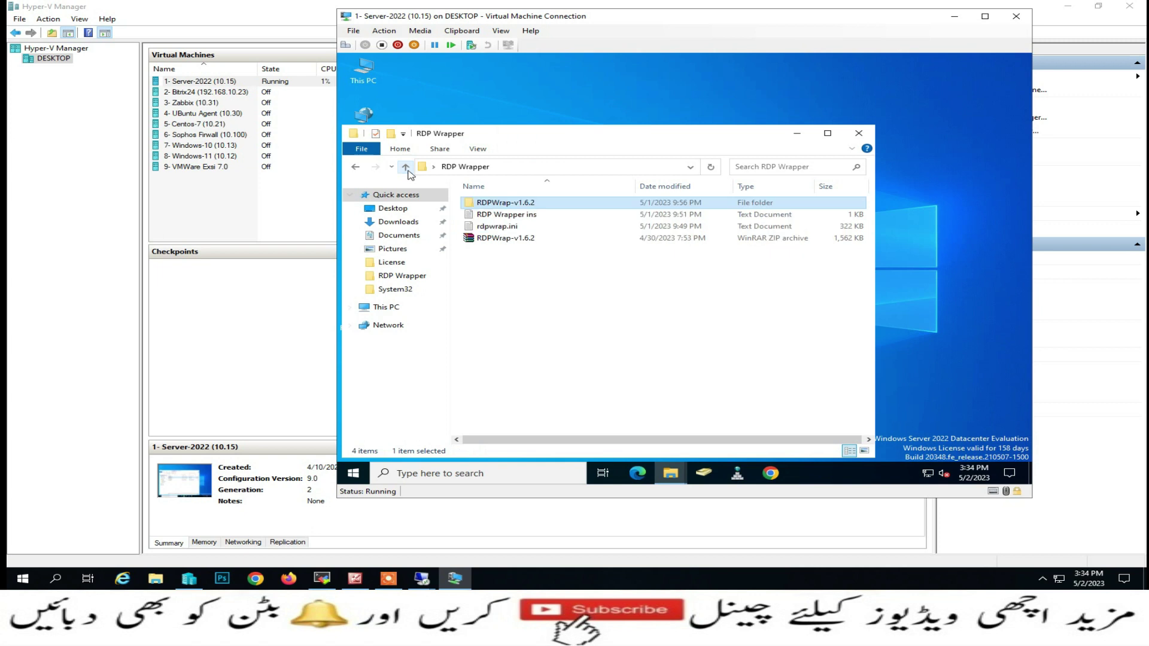
{"action": "double_click", "coordinate": [490, 228]}
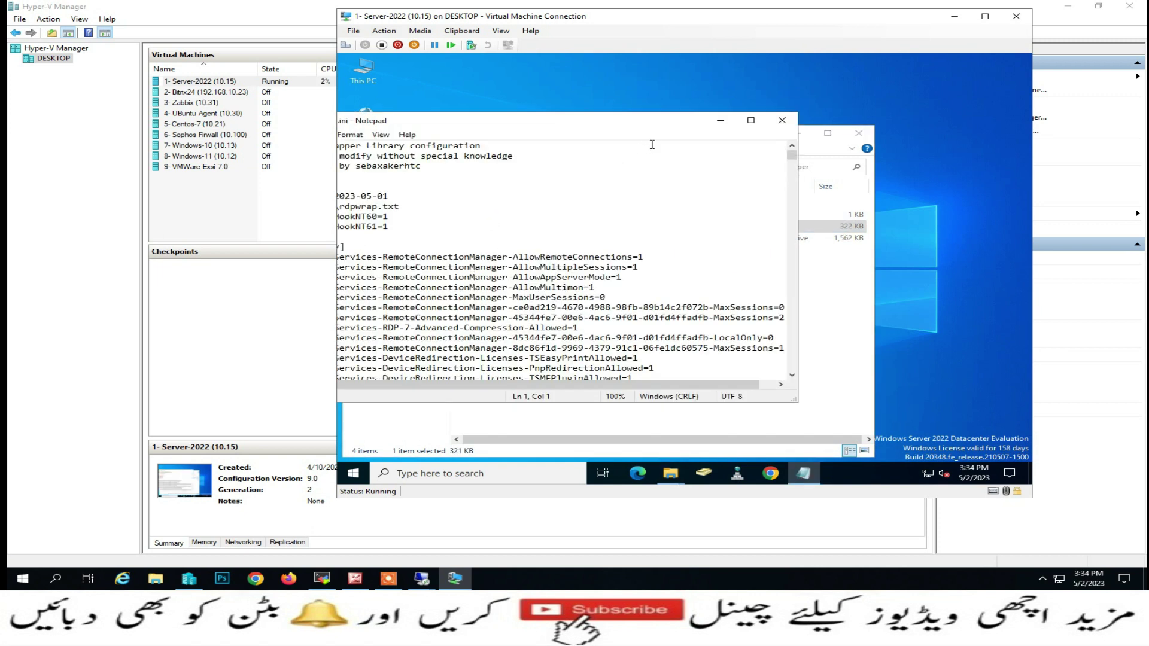
{"action": "left_click", "coordinate": [751, 121]}
{"action": "left_click", "coordinate": [584, 224]}
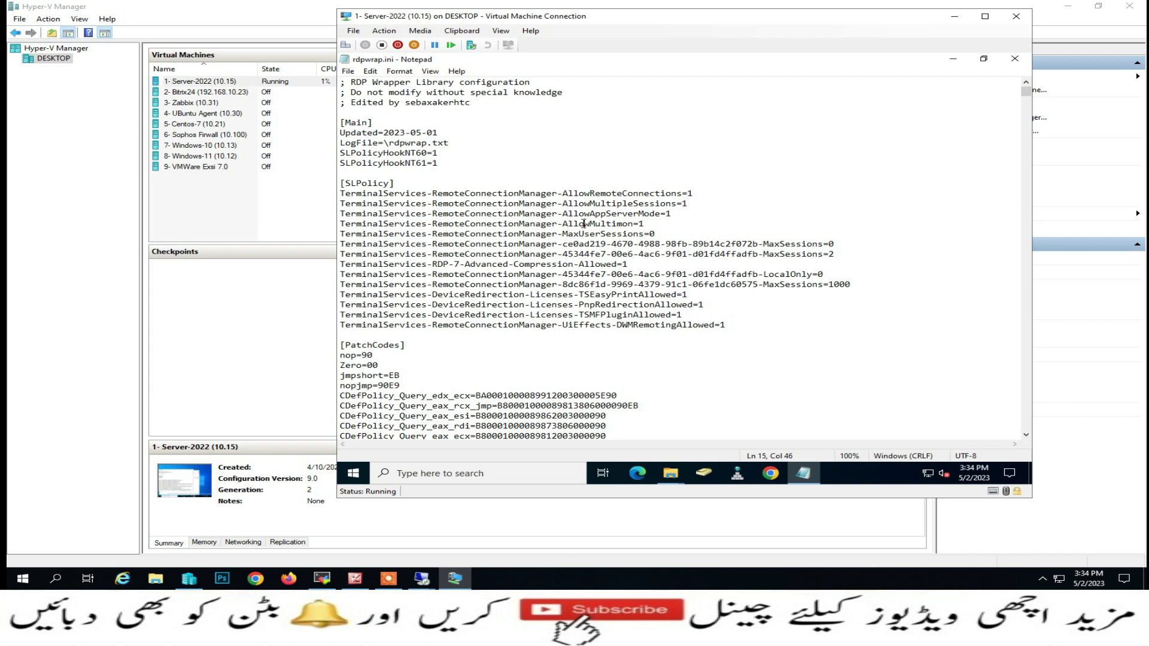
{"action": "key", "text": "ctrl+a"}
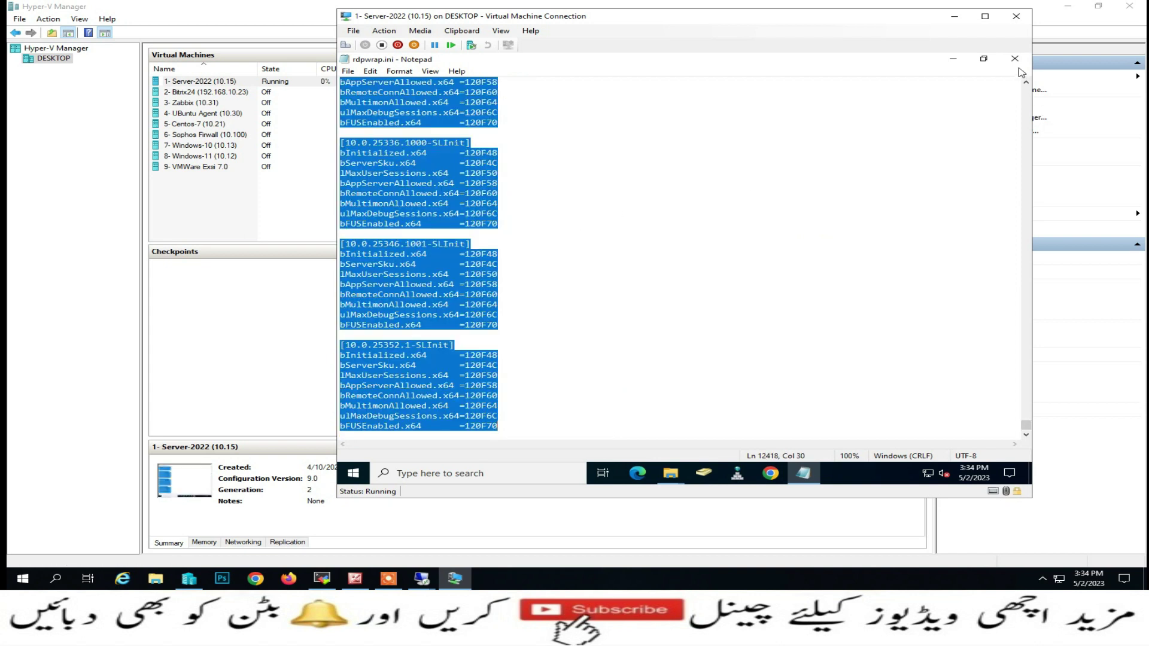
{"action": "left_click", "coordinate": [1017, 63]}
Browse through This PC to C:\Program Files\RDP Wrapper
{"action": "left_click", "coordinate": [797, 133]}
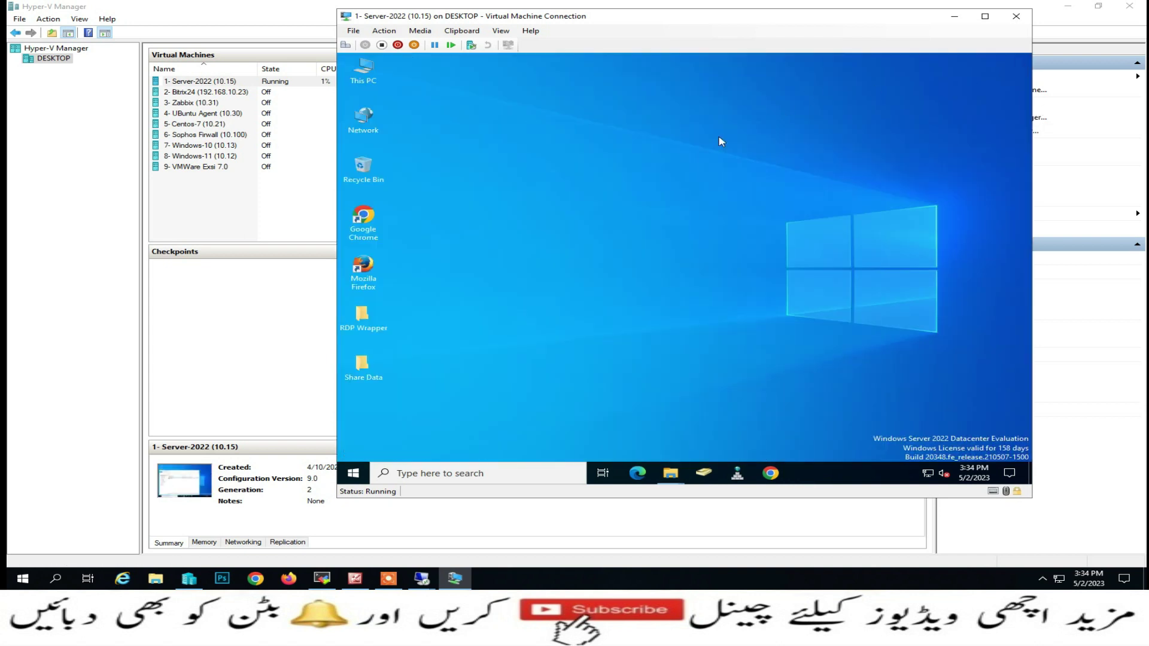
{"action": "double_click", "coordinate": [383, 84]}
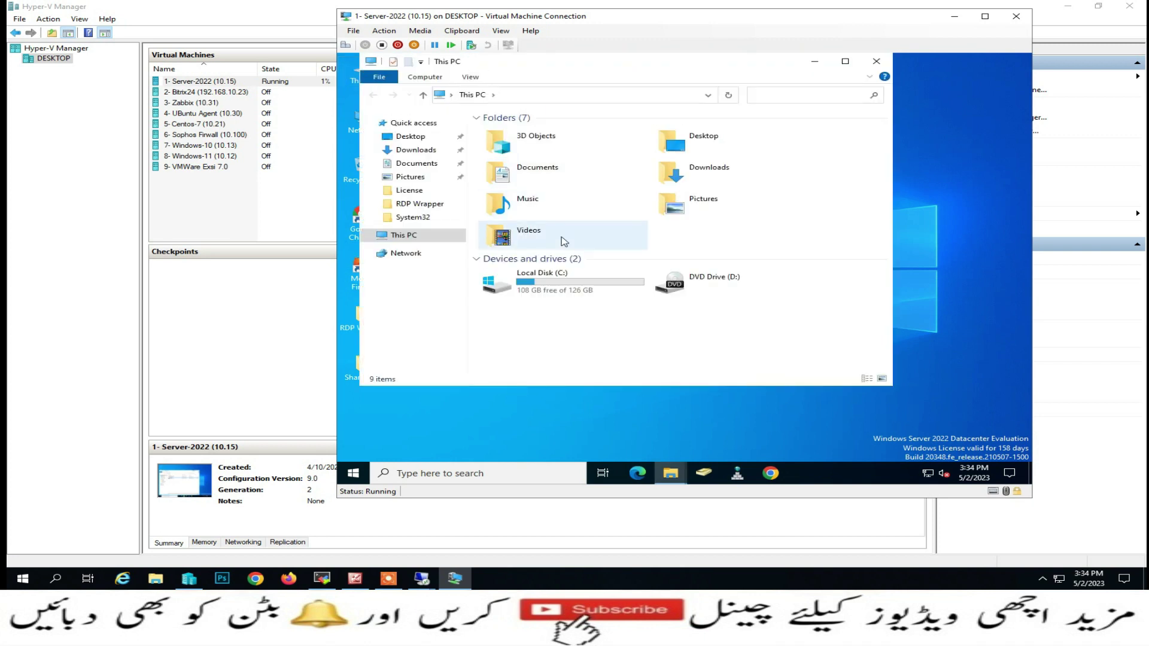
{"action": "double_click", "coordinate": [563, 285]}
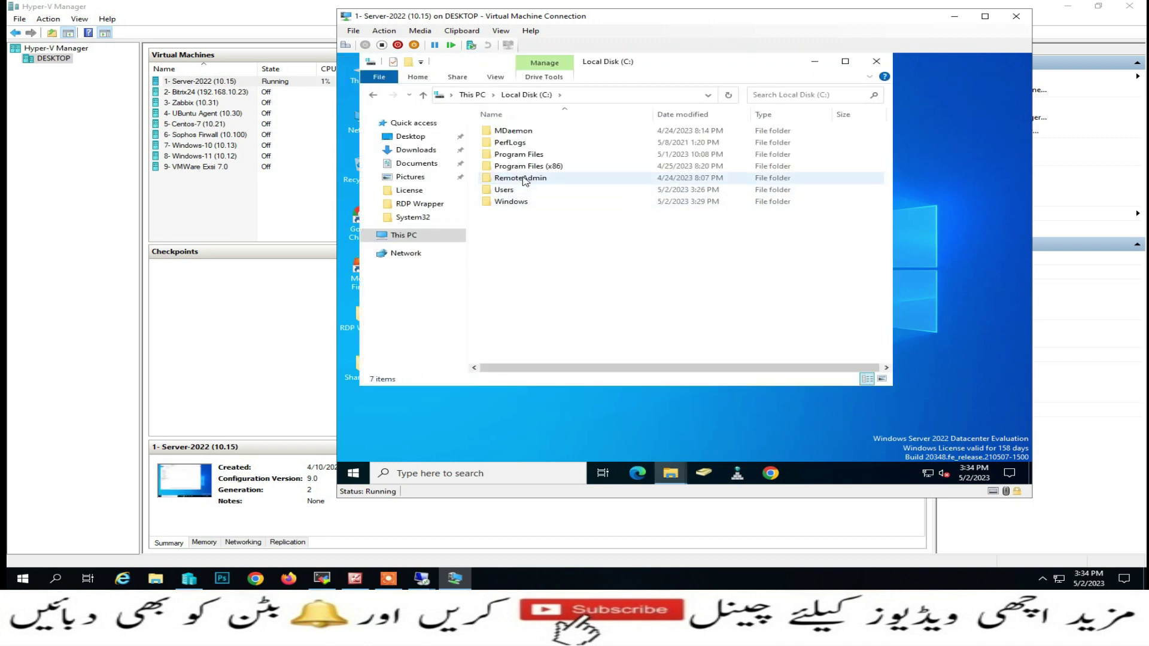
{"action": "double_click", "coordinate": [531, 159]}
{"action": "left_click", "coordinate": [530, 157]}
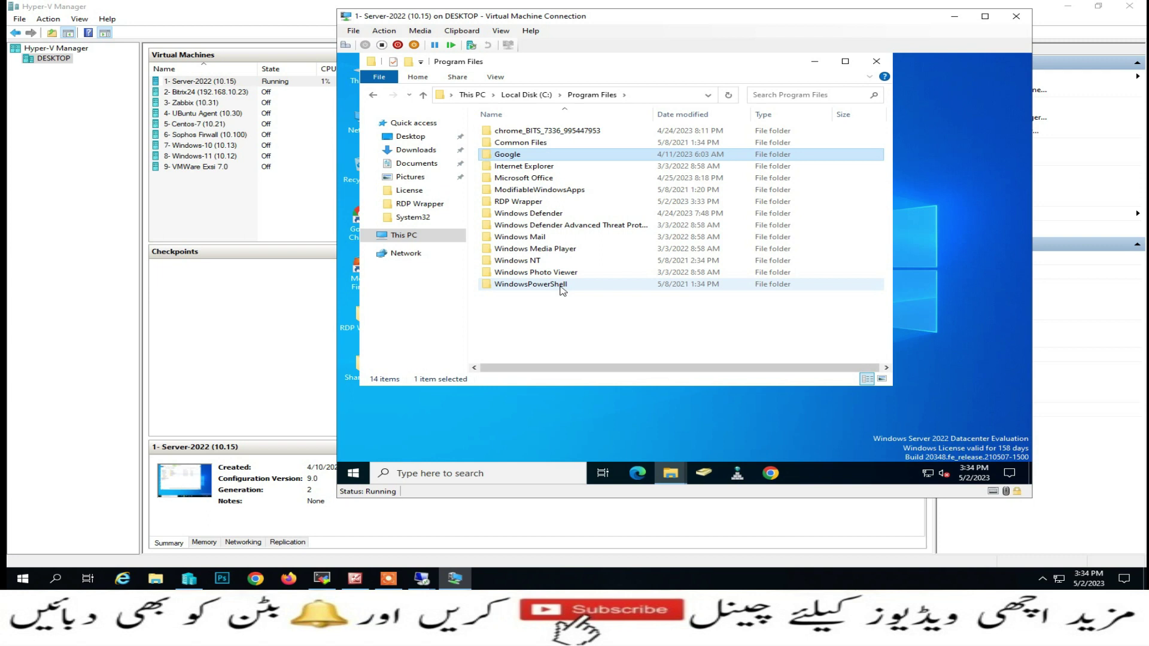
{"action": "double_click", "coordinate": [518, 202]}
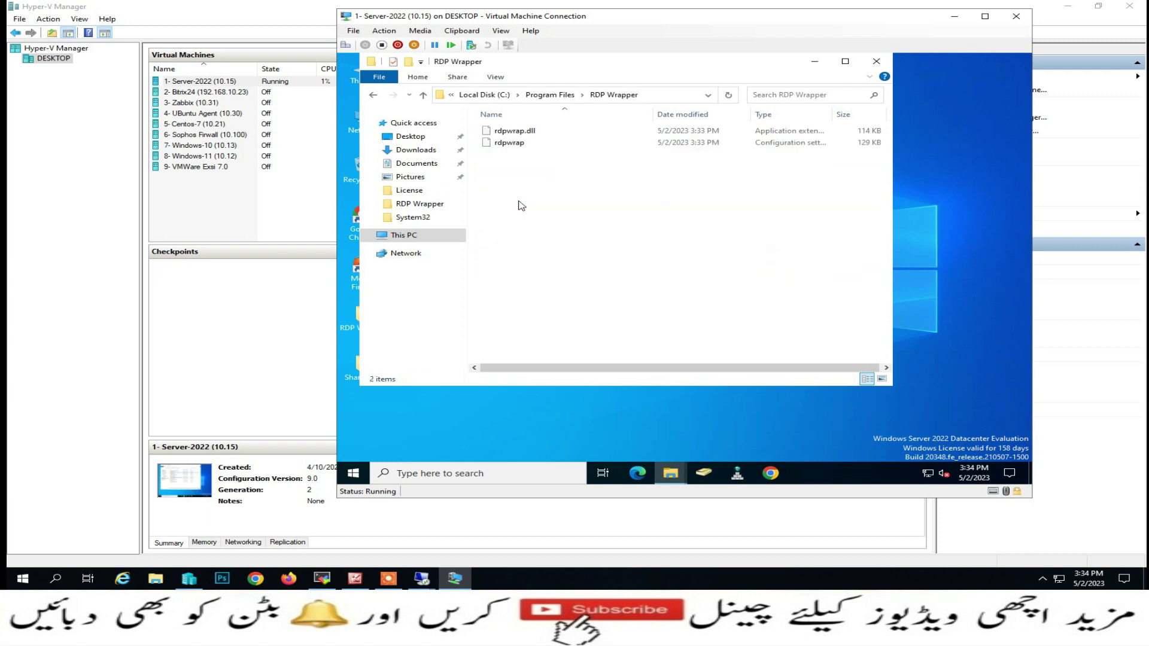
Replace the installed rdpwrap config's contents with the copied rdpwrap.ini text and save it
{"action": "right_click", "coordinate": [506, 144]}
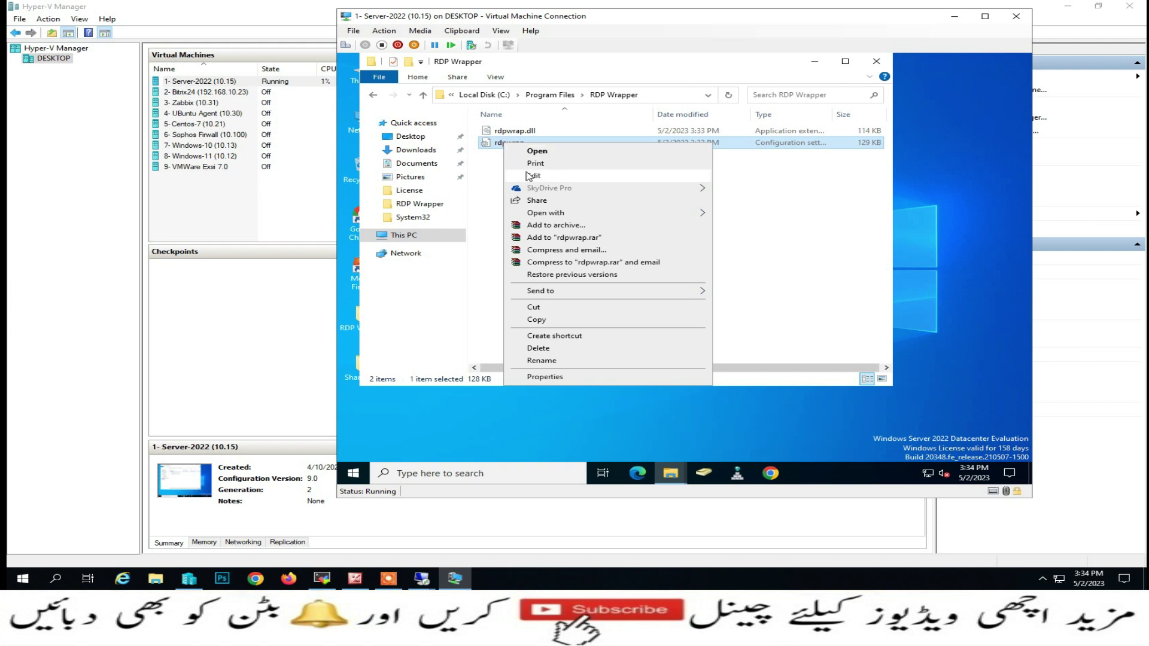
{"action": "left_click", "coordinate": [527, 174]}
{"action": "left_click", "coordinate": [503, 288]}
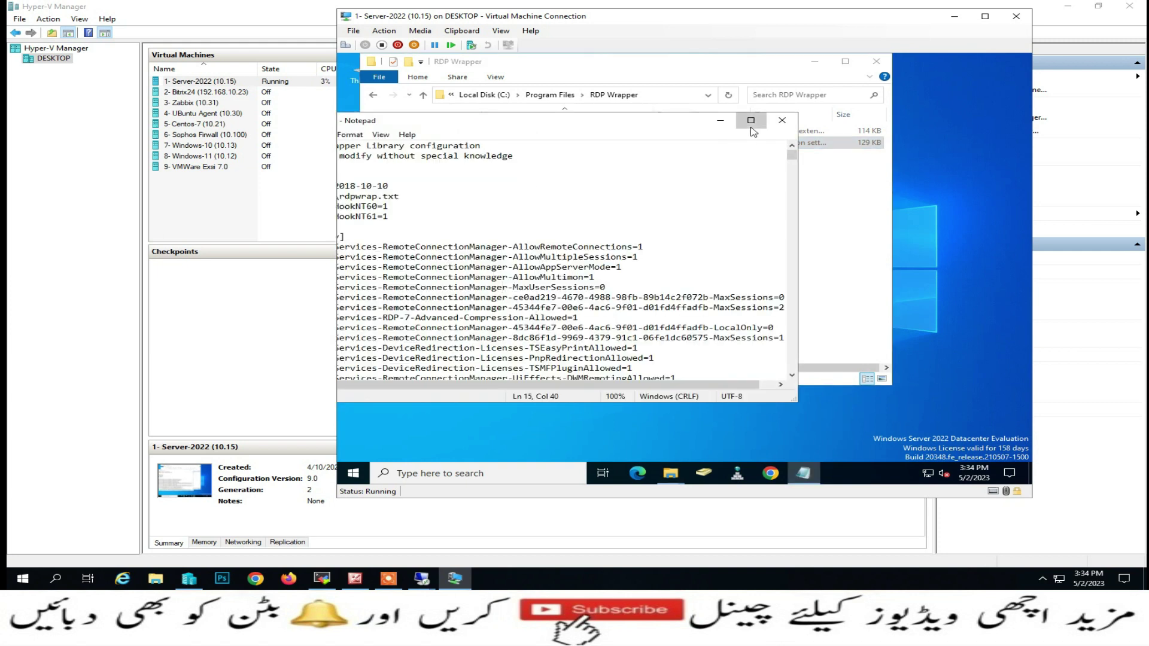
{"action": "left_click", "coordinate": [751, 120]}
{"action": "key", "text": "ctrl+a"}
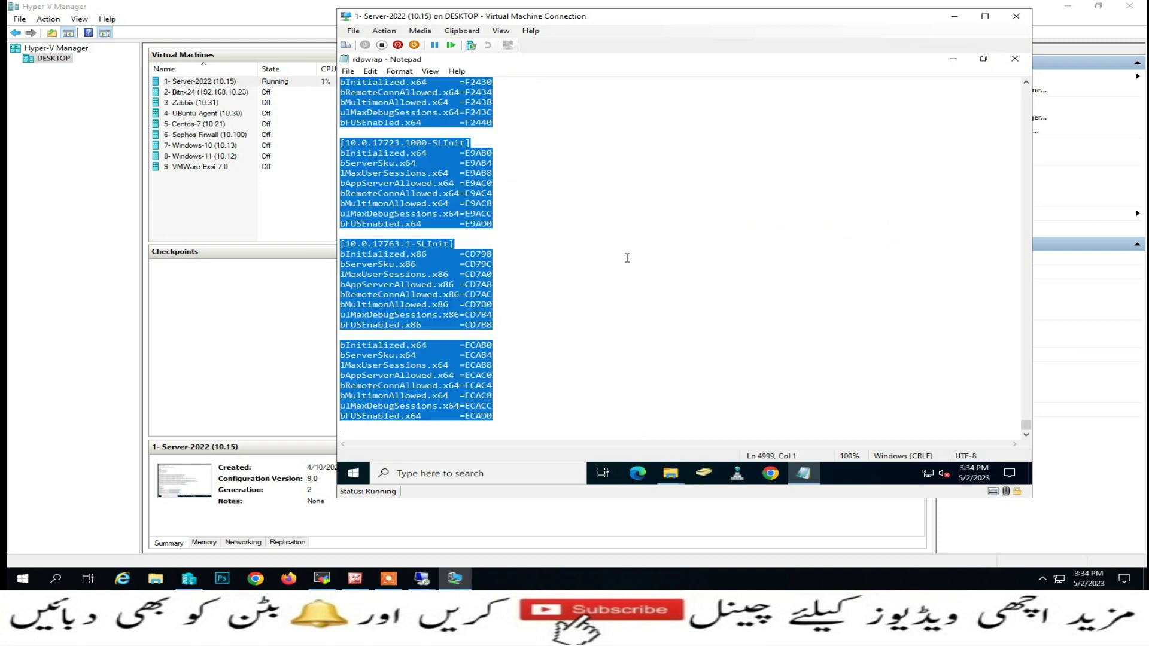
{"action": "key", "text": "Delete"}
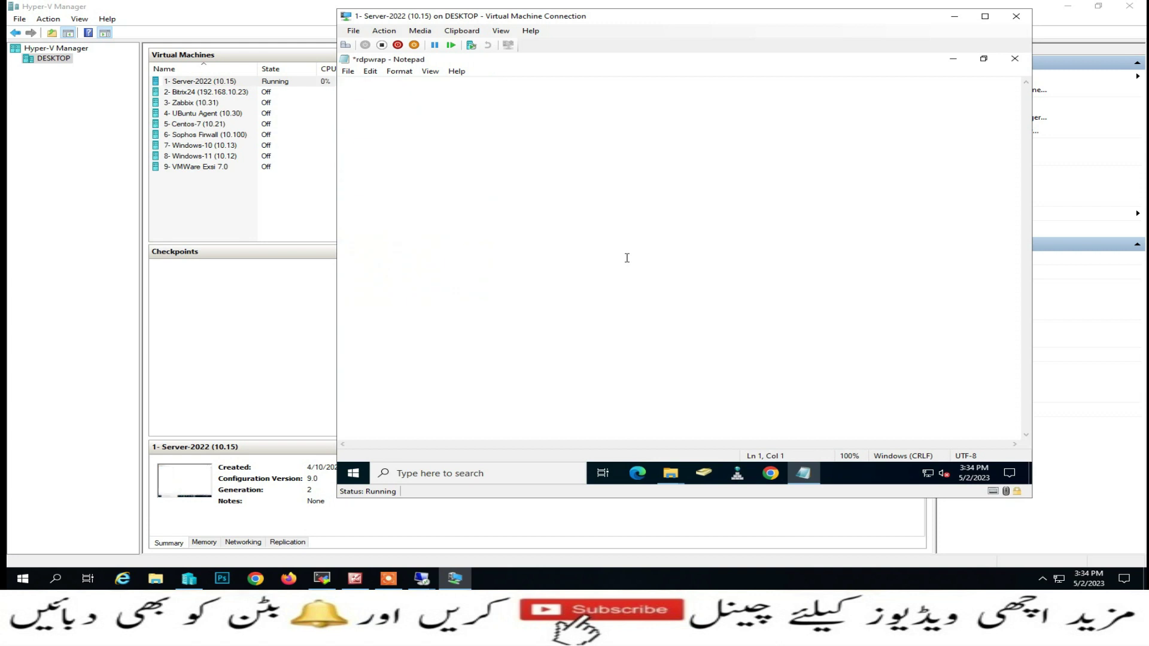
{"action": "key", "text": "ctrl+v"}
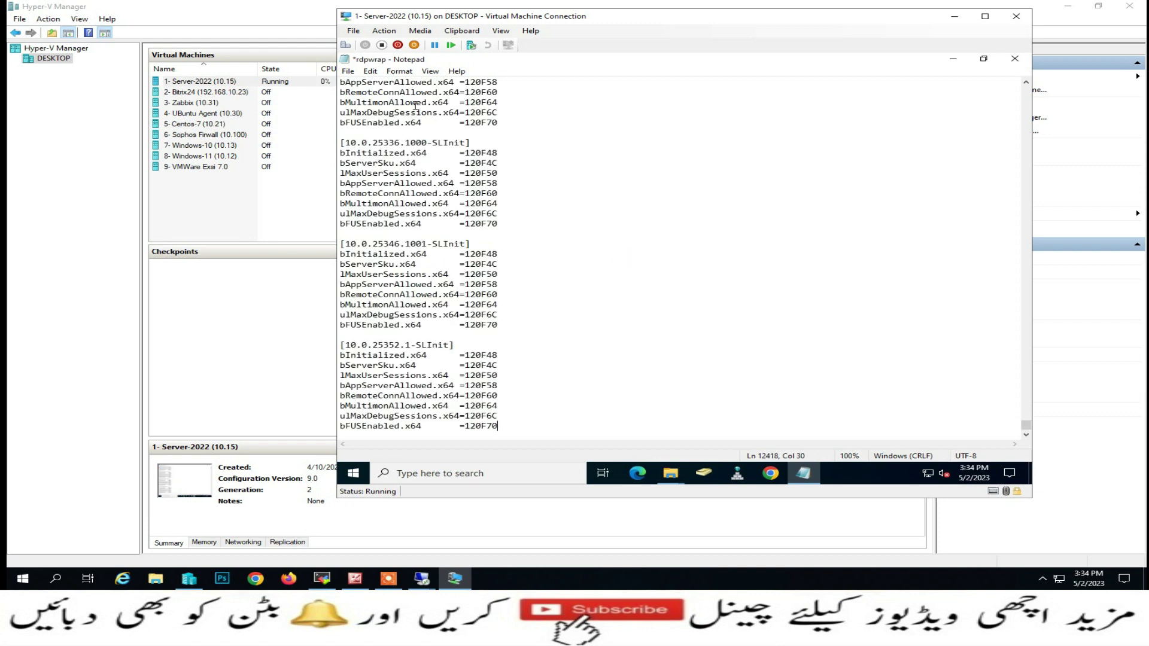
{"action": "left_click", "coordinate": [347, 71]}
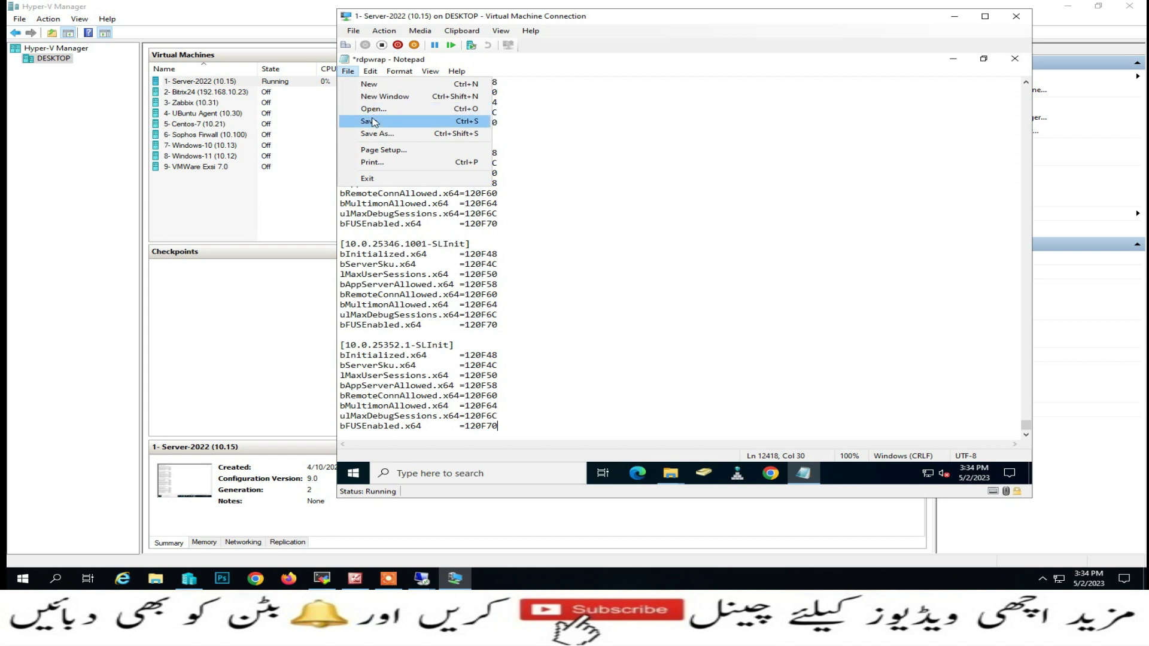
{"action": "left_click", "coordinate": [372, 121]}
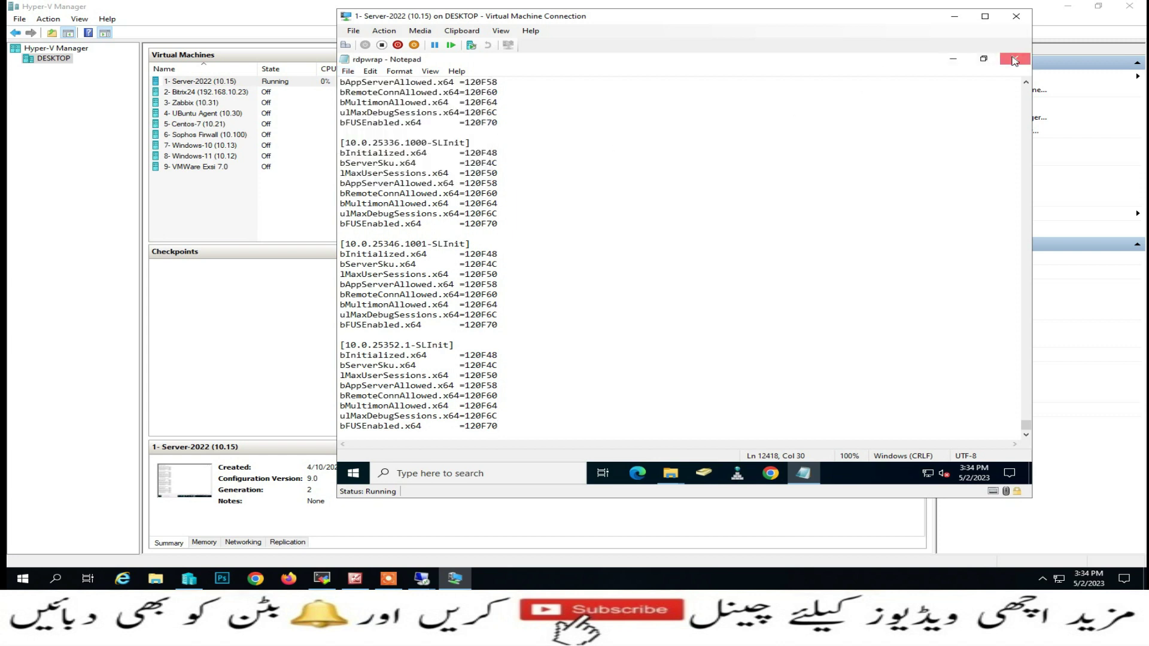
{"action": "left_click", "coordinate": [1014, 58]}
Close the Program Files folder and reopen the desktop RDPWrap-v1.6.2 folder
{"action": "left_click", "coordinate": [874, 62]}
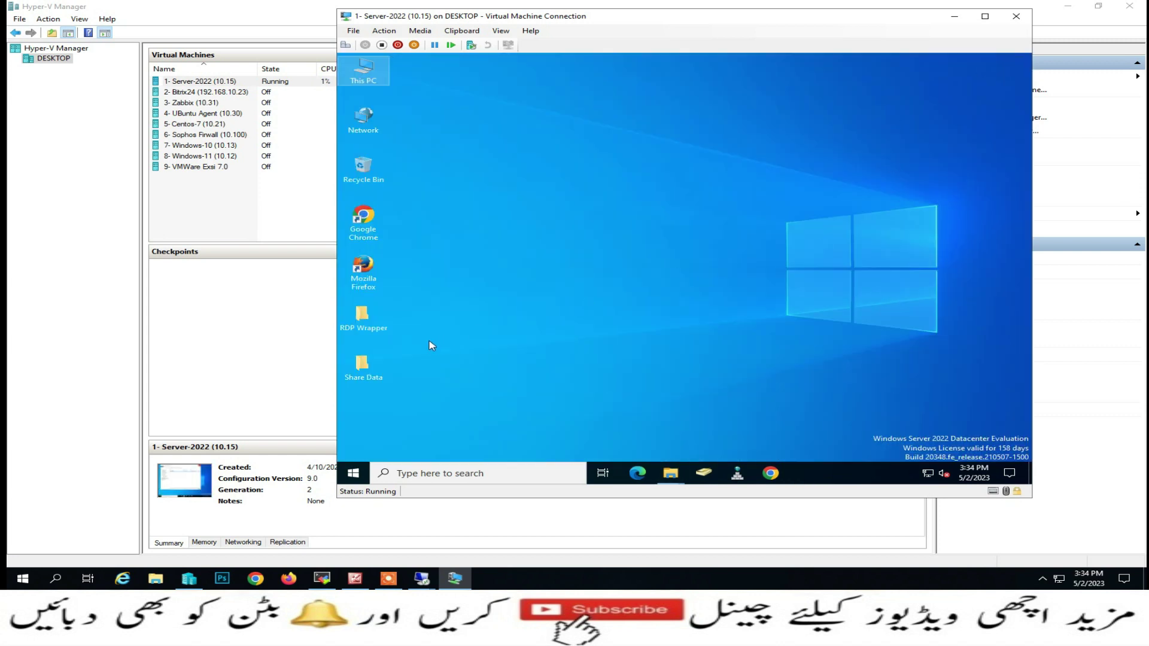
{"action": "double_click", "coordinate": [378, 321]}
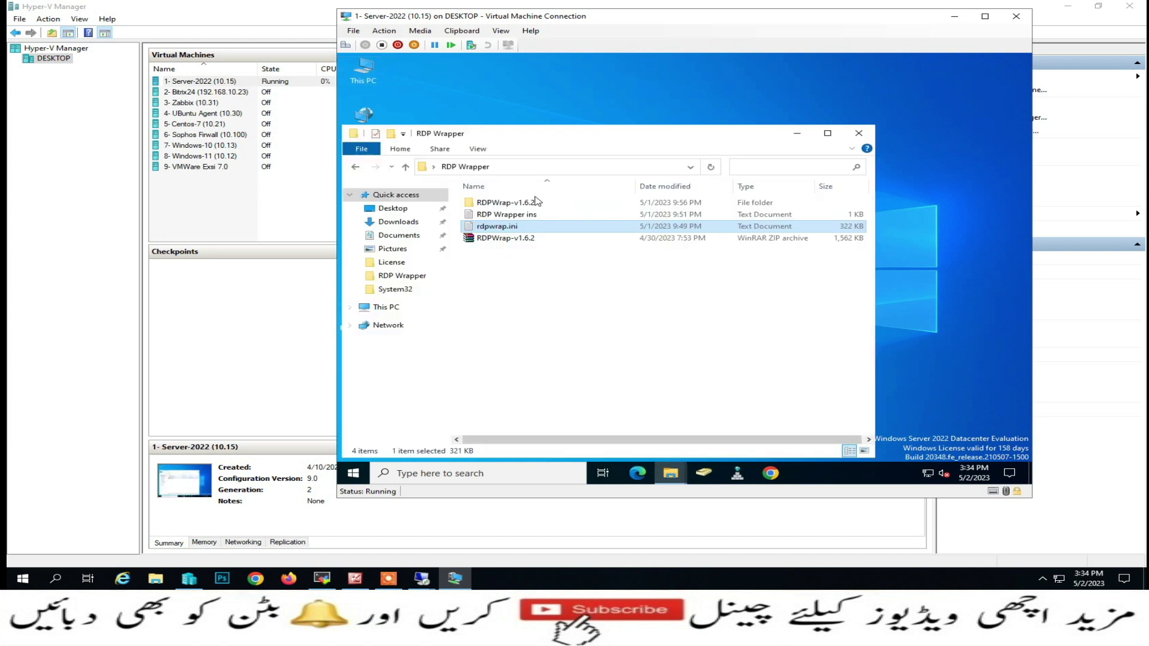
{"action": "double_click", "coordinate": [514, 197]}
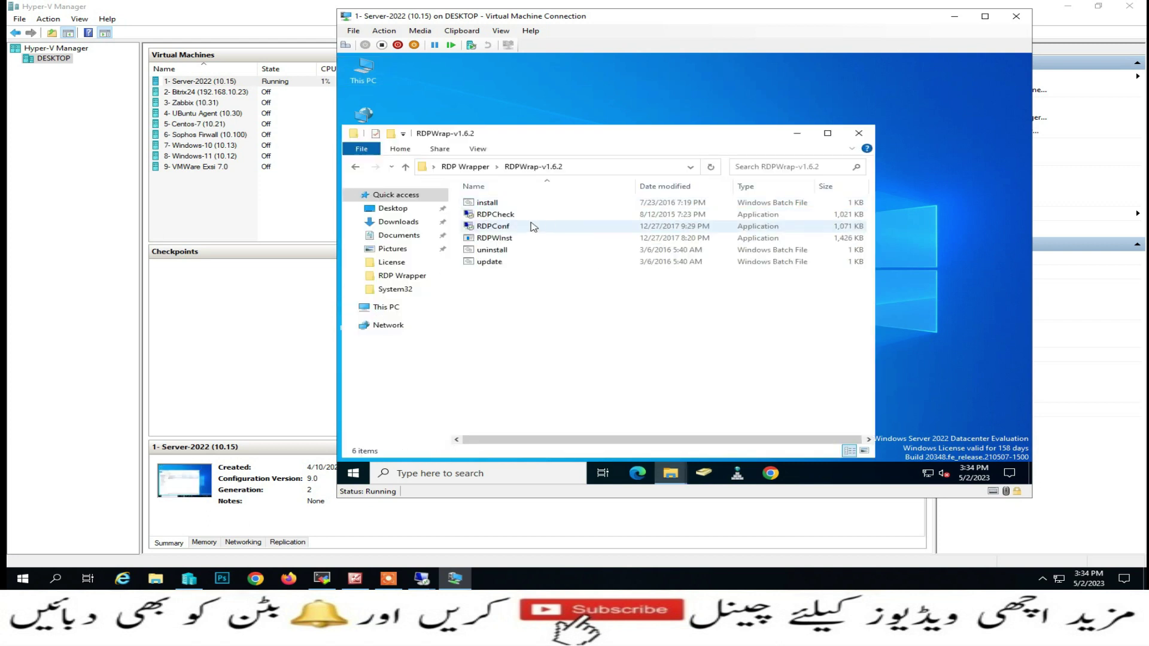
{"action": "double_click", "coordinate": [497, 226]}
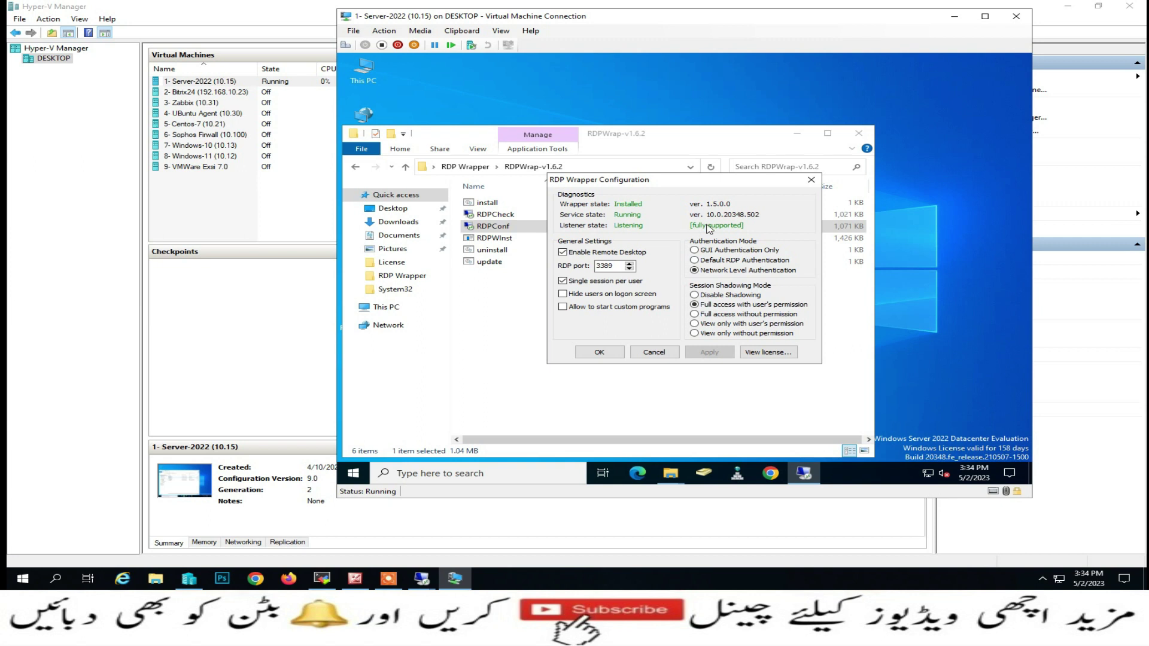
{"action": "left_click", "coordinate": [654, 353]}
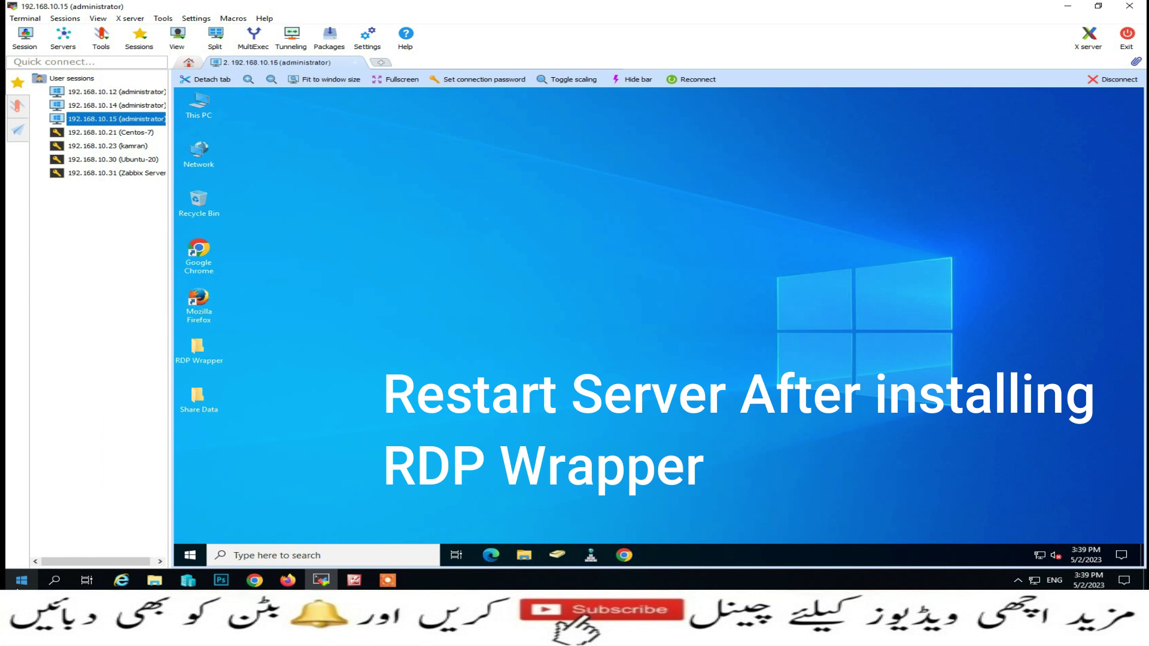
Launch mstsc and connect to 192.168.10.15 with the account password, moving the window aside
{"action": "right_click", "coordinate": [21, 580]}
{"action": "left_click", "coordinate": [54, 531]}
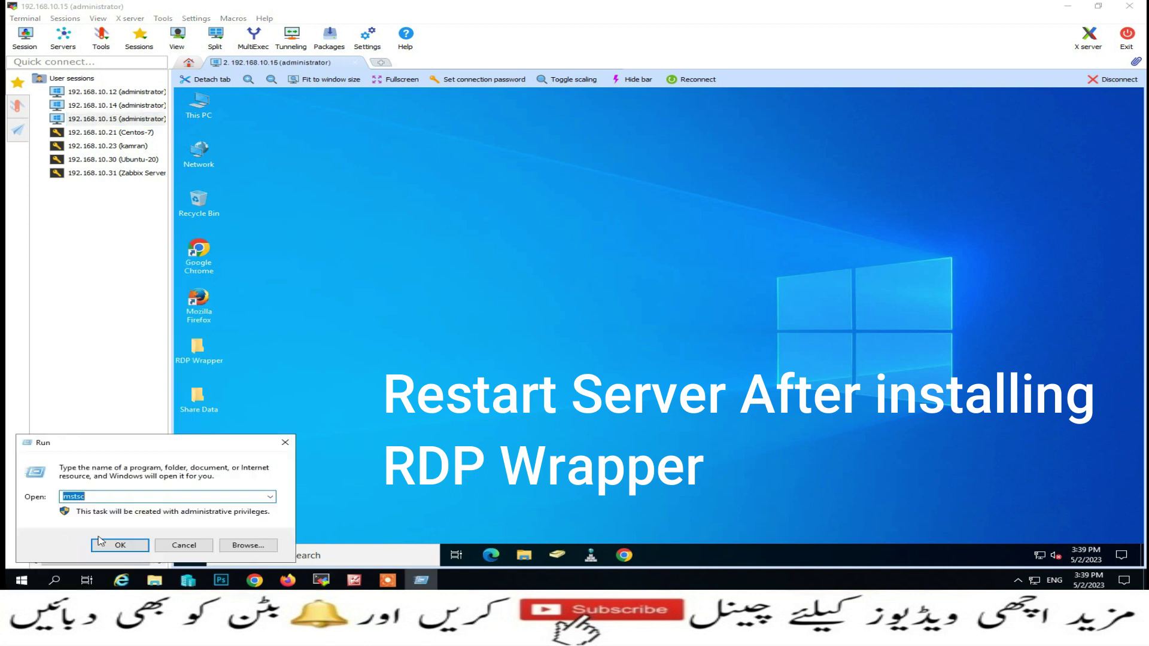
{"action": "left_click", "coordinate": [103, 544]}
{"action": "left_click", "coordinate": [603, 237]}
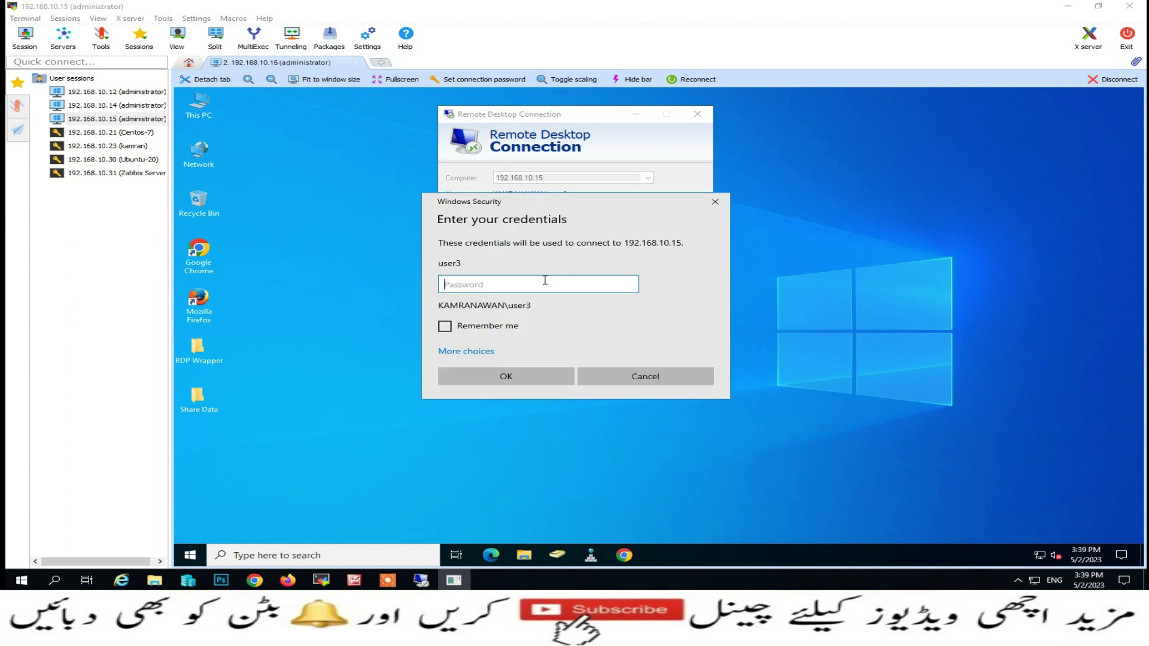
{"action": "type", "text": "•••••••"}
{"action": "key", "text": "Return"}
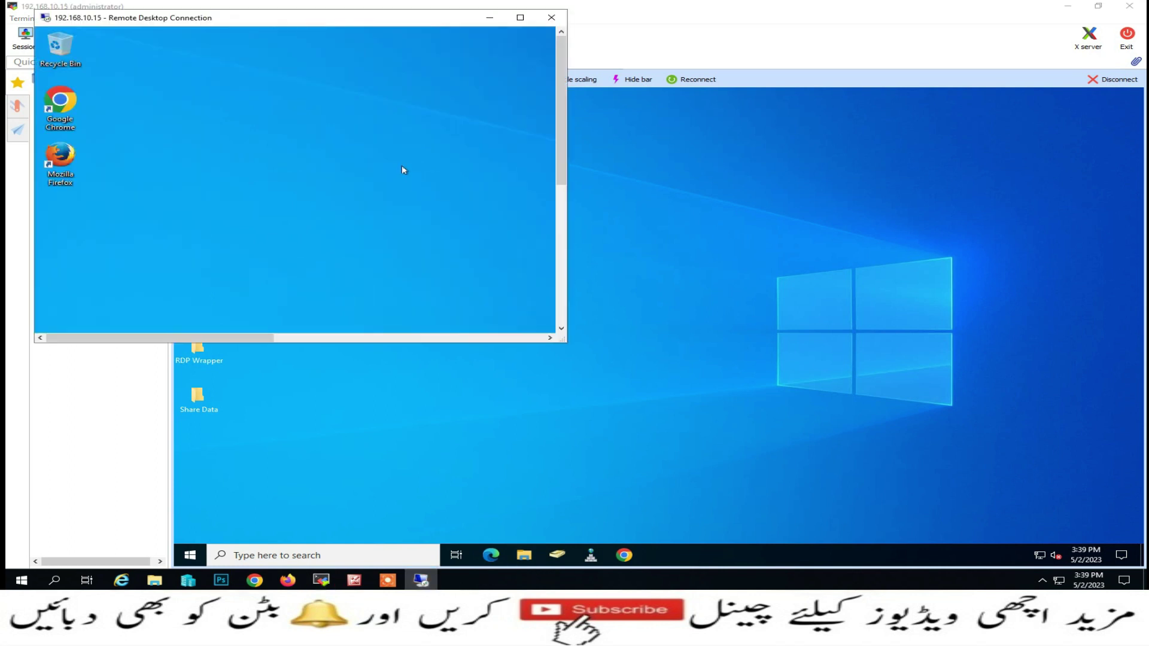
{"action": "left_click_drag", "start_coordinate": [260, 21], "coordinate": [233, 49]}
Open another 192.168.10.15 session signed in as a different user, placing its window lower
{"action": "right_click", "coordinate": [22, 580]}
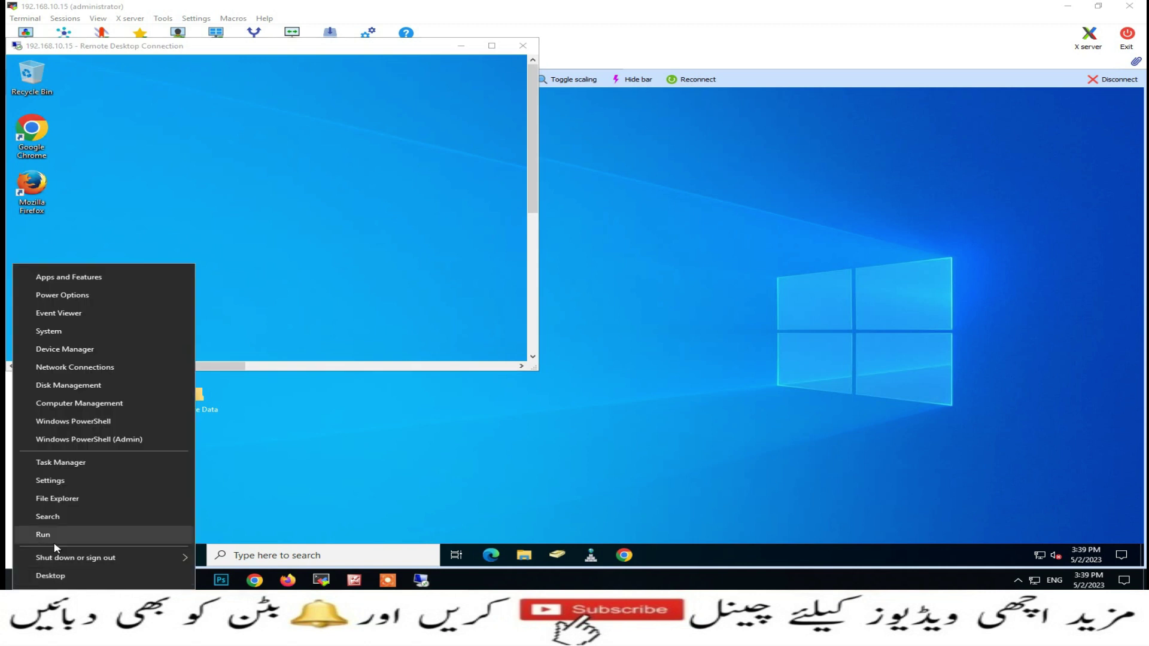
{"action": "left_click", "coordinate": [73, 532]}
{"action": "left_click", "coordinate": [101, 545]}
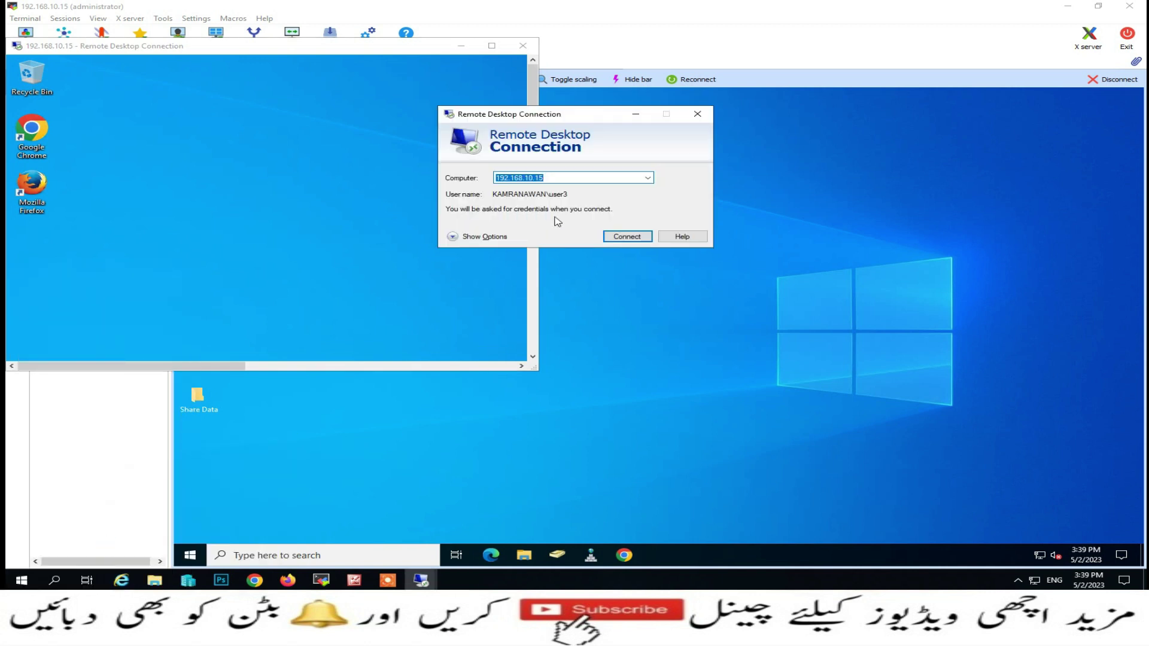
{"action": "left_click", "coordinate": [623, 237]}
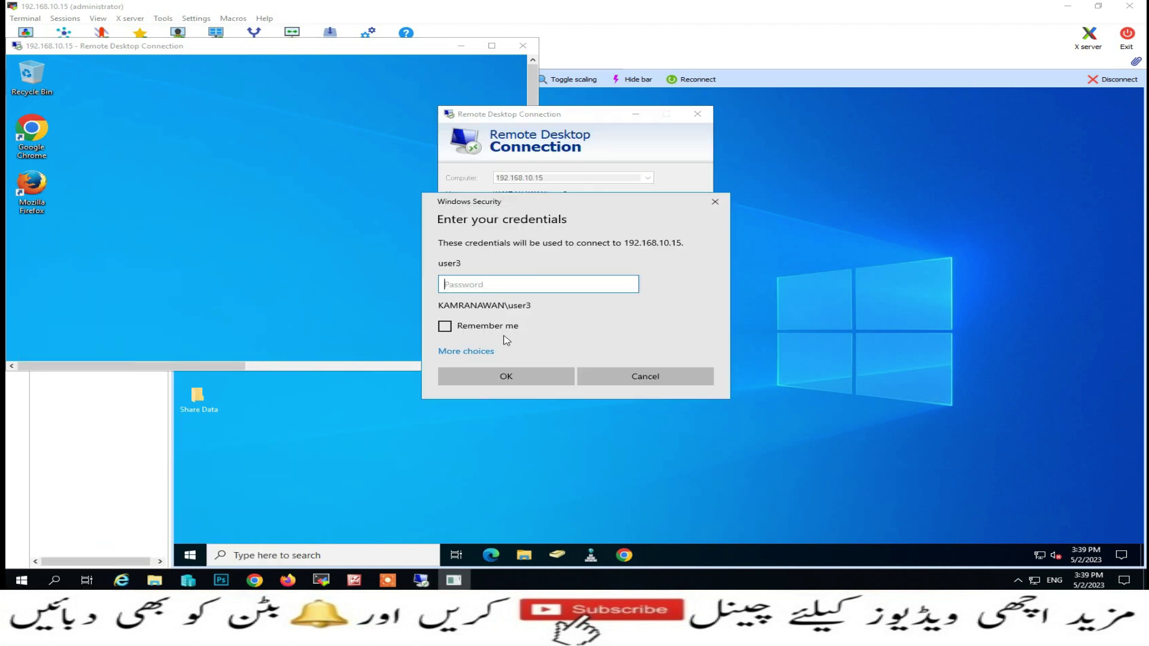
{"action": "left_click", "coordinate": [473, 352]}
{"action": "left_click", "coordinate": [513, 406]}
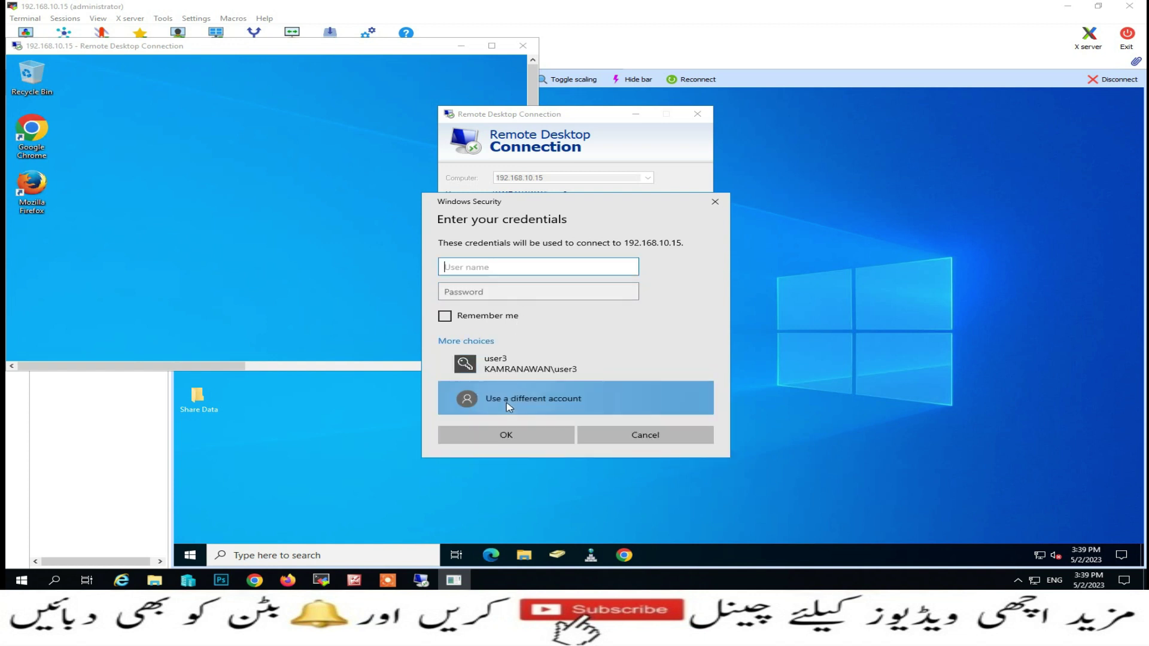
{"action": "type", "text": "user1"}
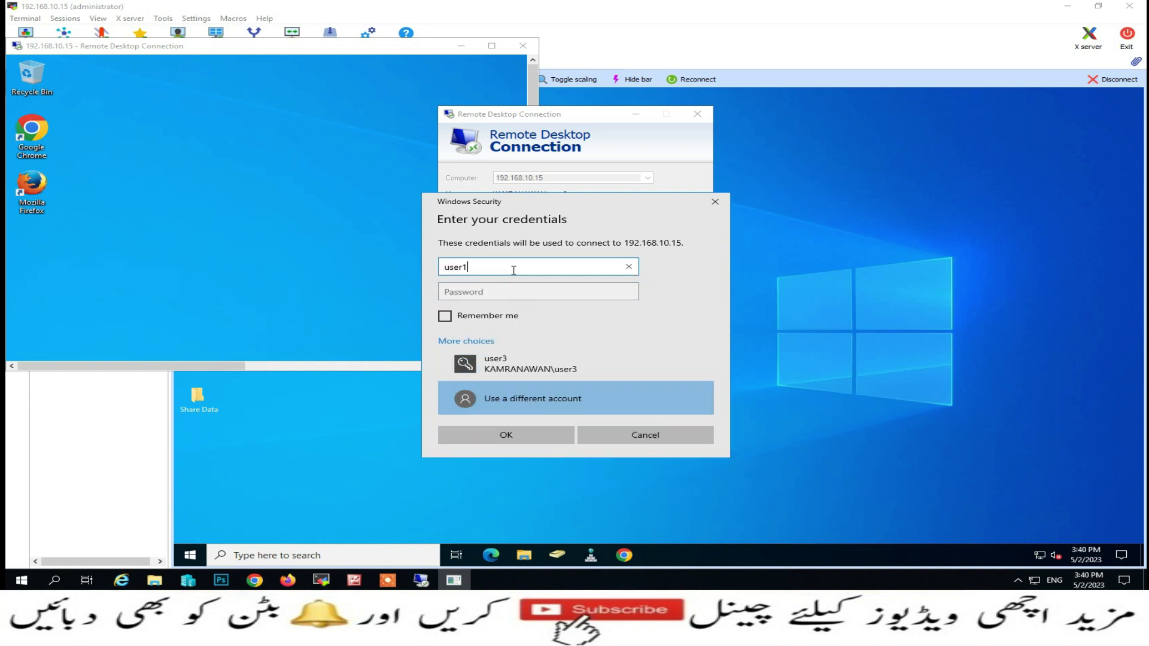
{"action": "key", "text": "Tab"}
{"action": "type", "text": "123"}
{"action": "key", "text": "Return"}
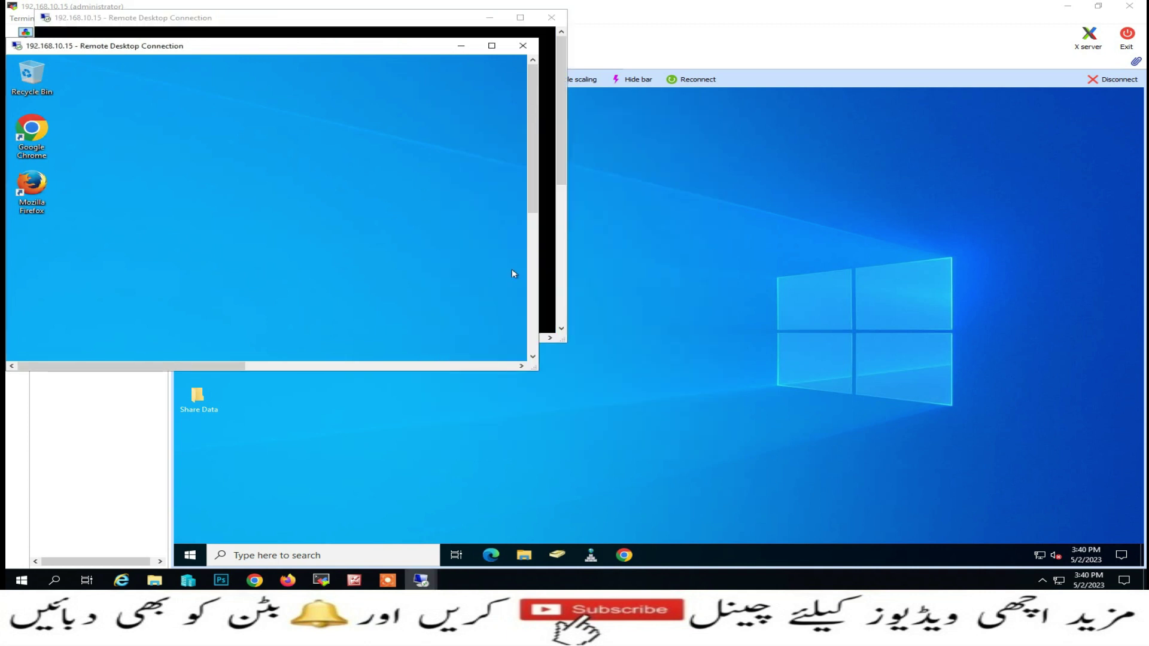
{"action": "left_click_drag", "start_coordinate": [293, 20], "coordinate": [263, 127]}
{"action": "right_click", "coordinate": [12, 583]}
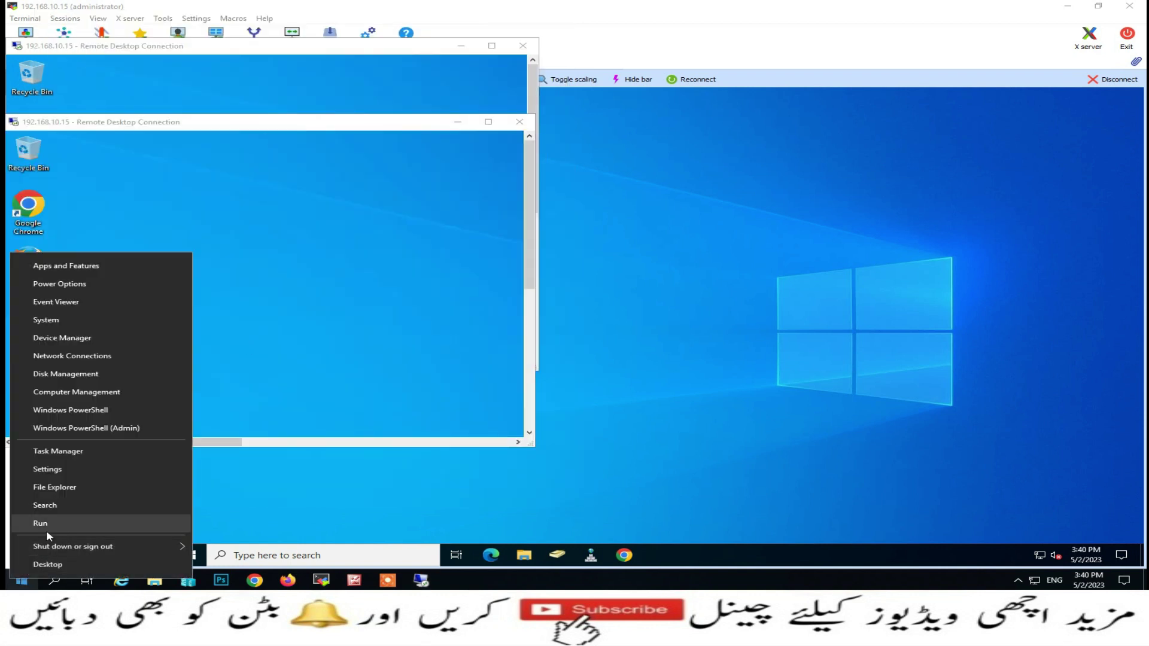
Start a third Remote Desktop session to 192.168.10.15 under a different user account
{"action": "left_click", "coordinate": [37, 523]}
{"action": "left_click", "coordinate": [118, 545]}
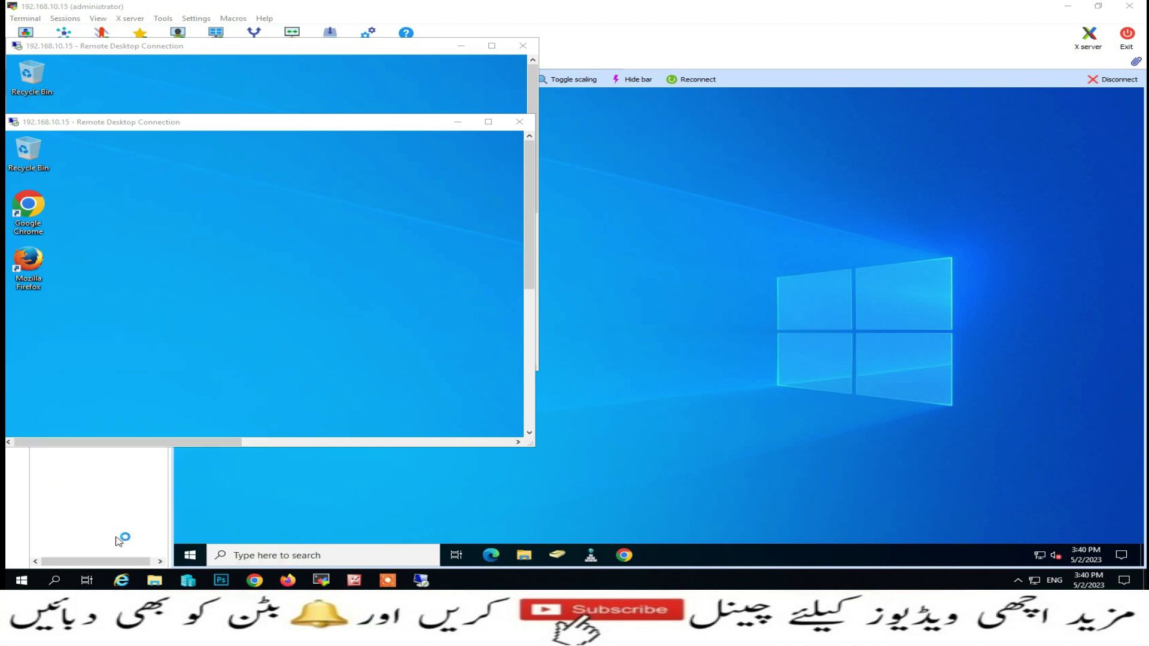
{"action": "key", "text": "Return"}
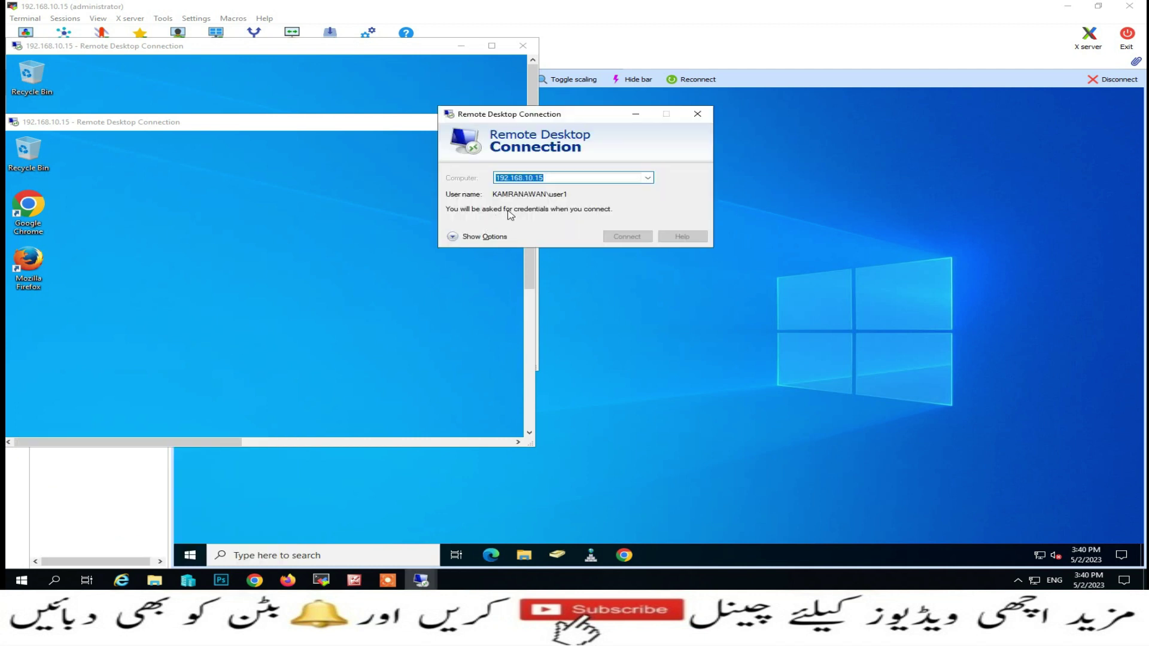
{"action": "left_click", "coordinate": [477, 351]}
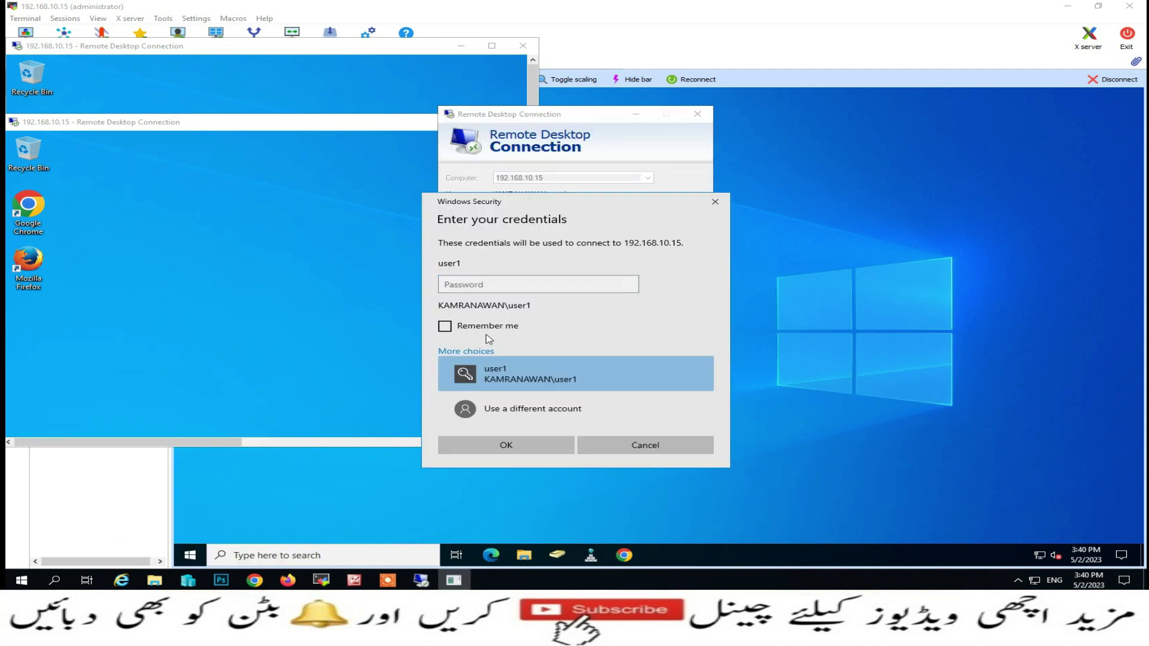
{"action": "left_click", "coordinate": [512, 406]}
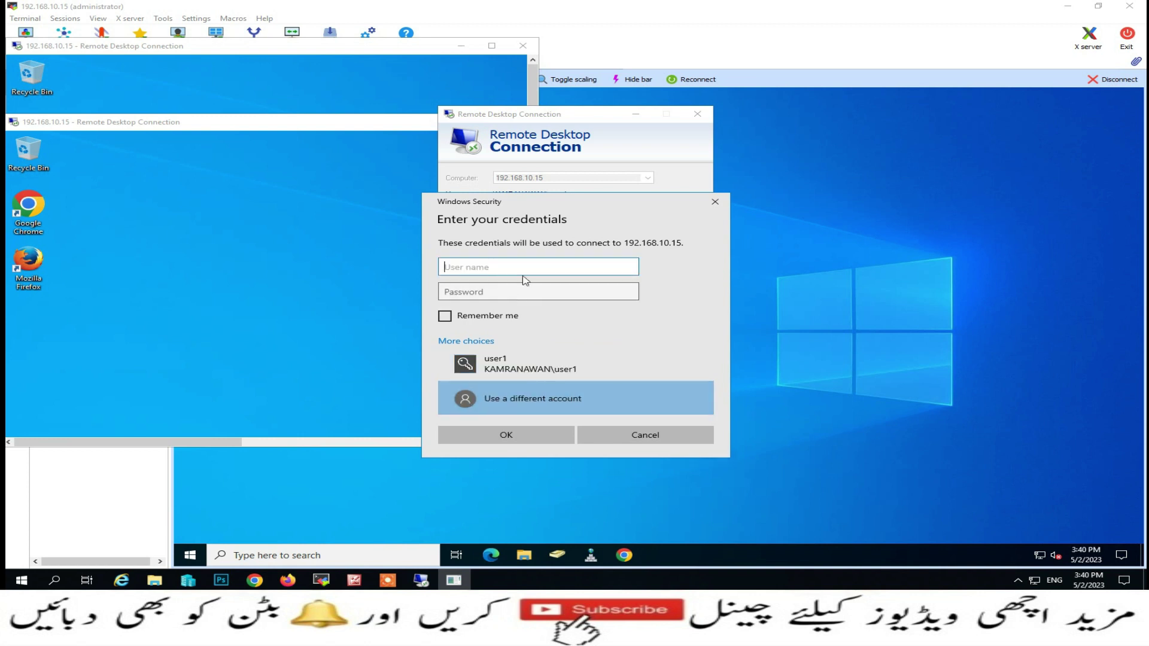
{"action": "type", "text": "user2"}
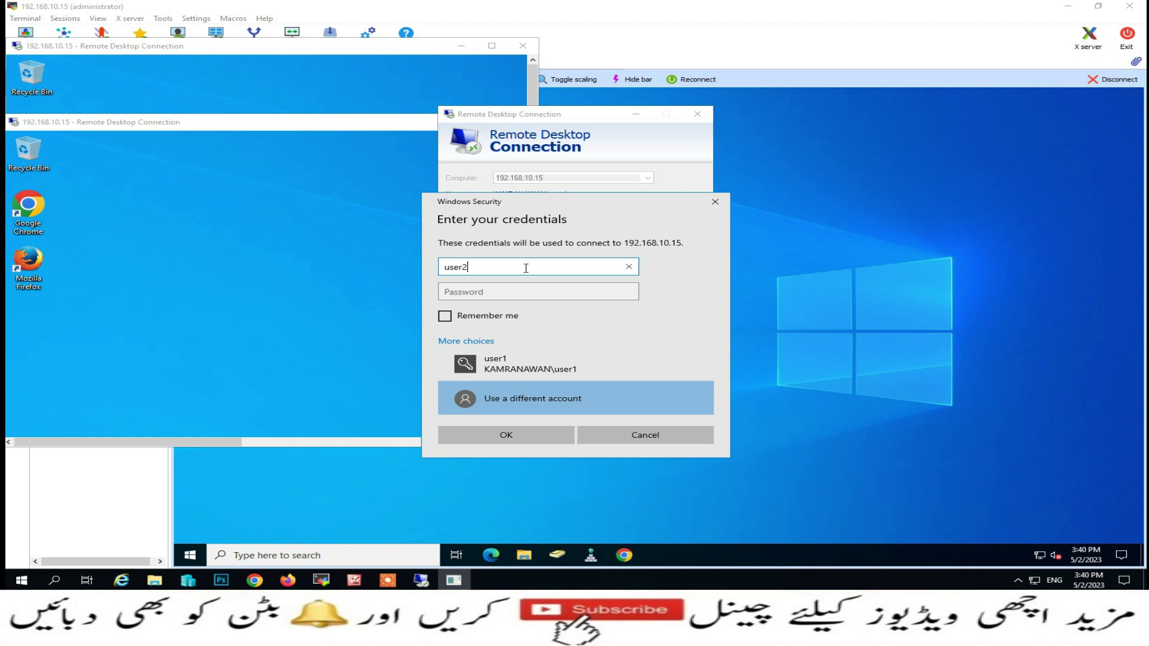
{"action": "key", "text": "Tab"}
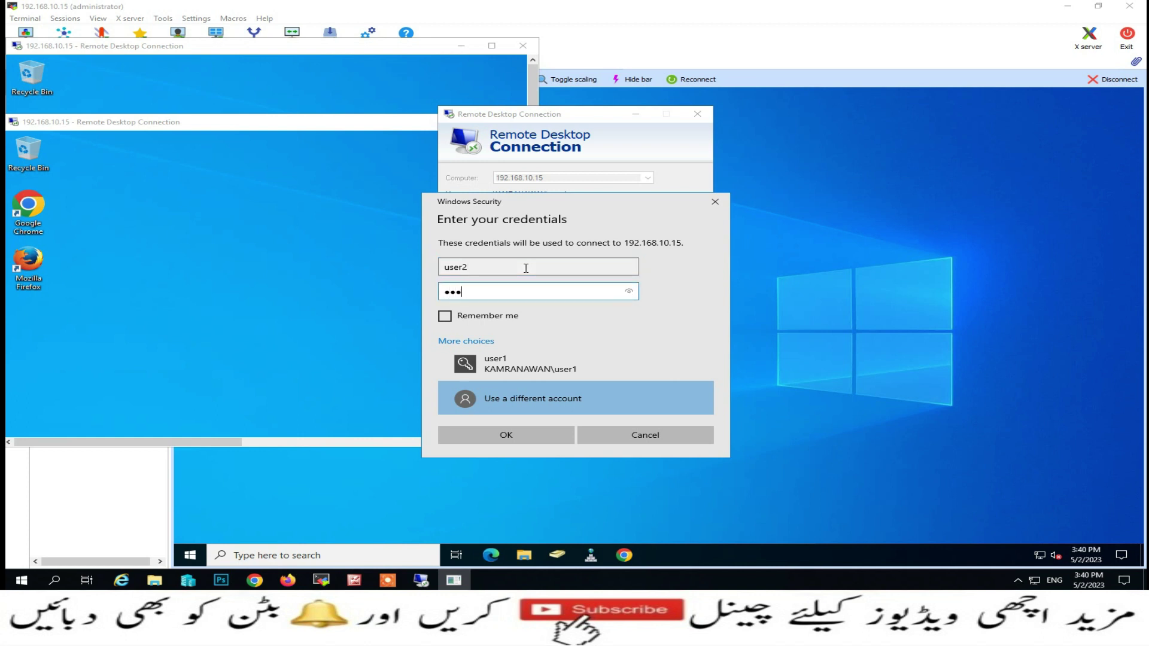
{"action": "key", "text": "Return"}
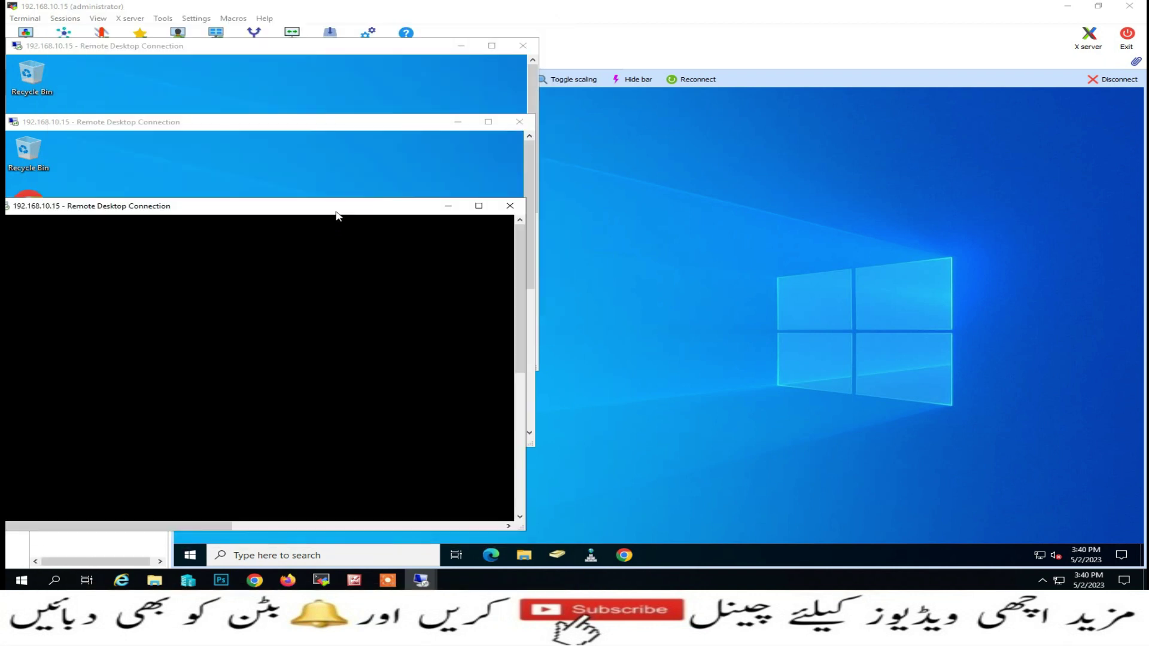
Open a fourth session to 192.168.10.15, entering that account's password to connect
{"action": "right_click", "coordinate": [22, 580]}
{"action": "left_click", "coordinate": [84, 528]}
{"action": "left_click", "coordinate": [131, 543]}
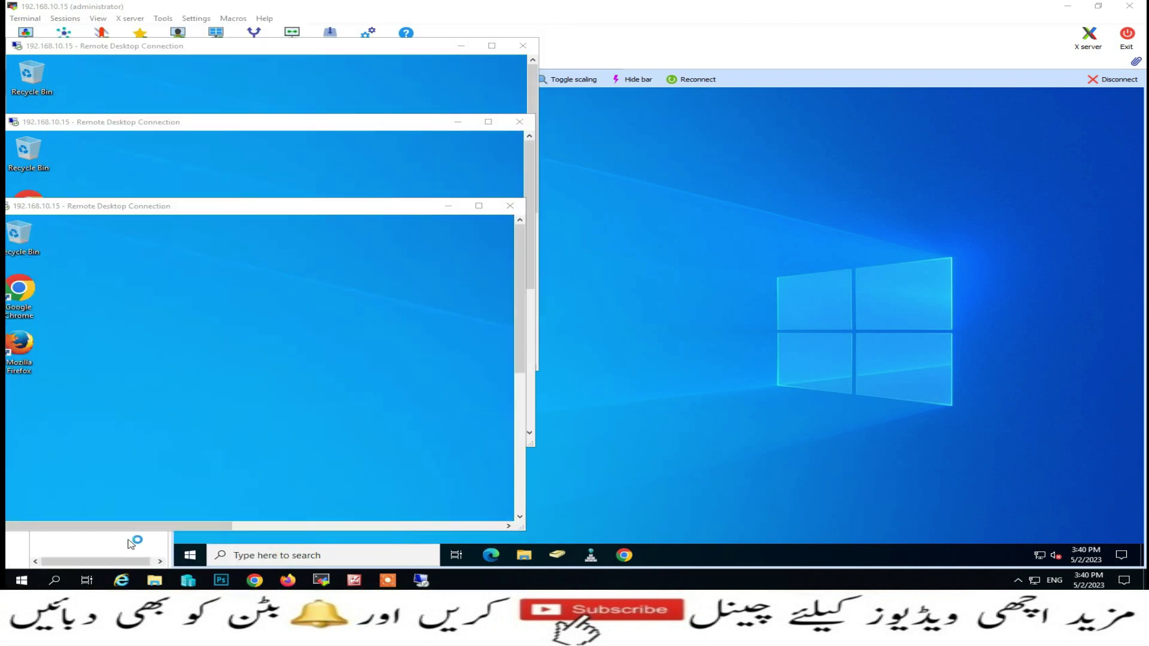
{"action": "left_click", "coordinate": [627, 236]}
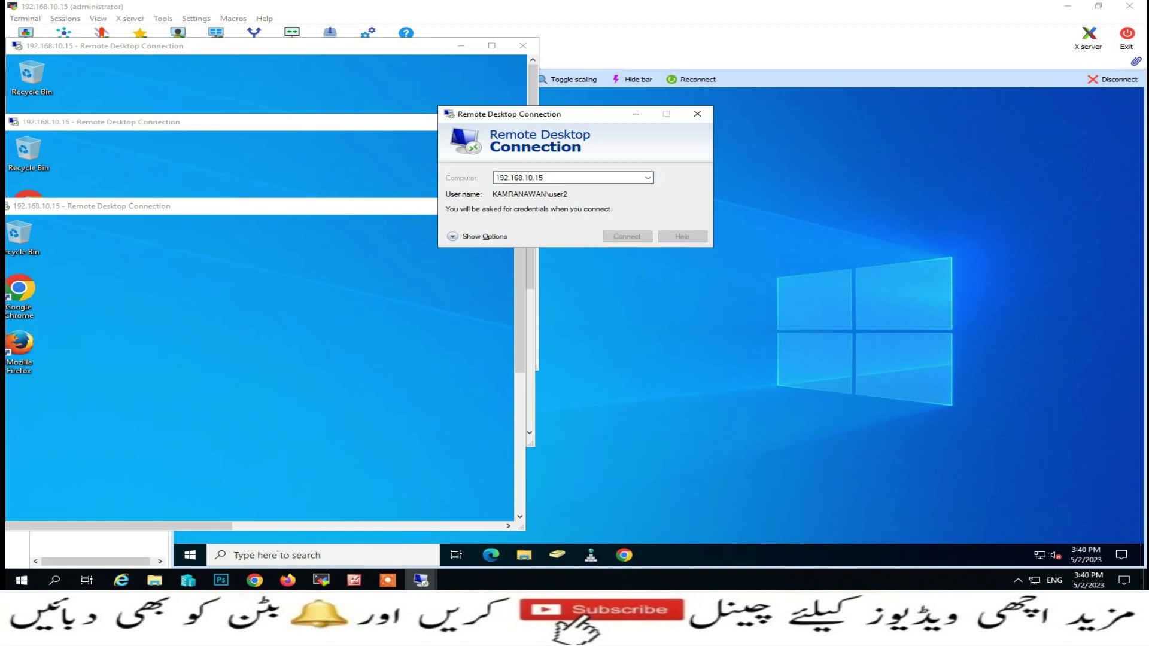
{"action": "left_click", "coordinate": [870, 575]}
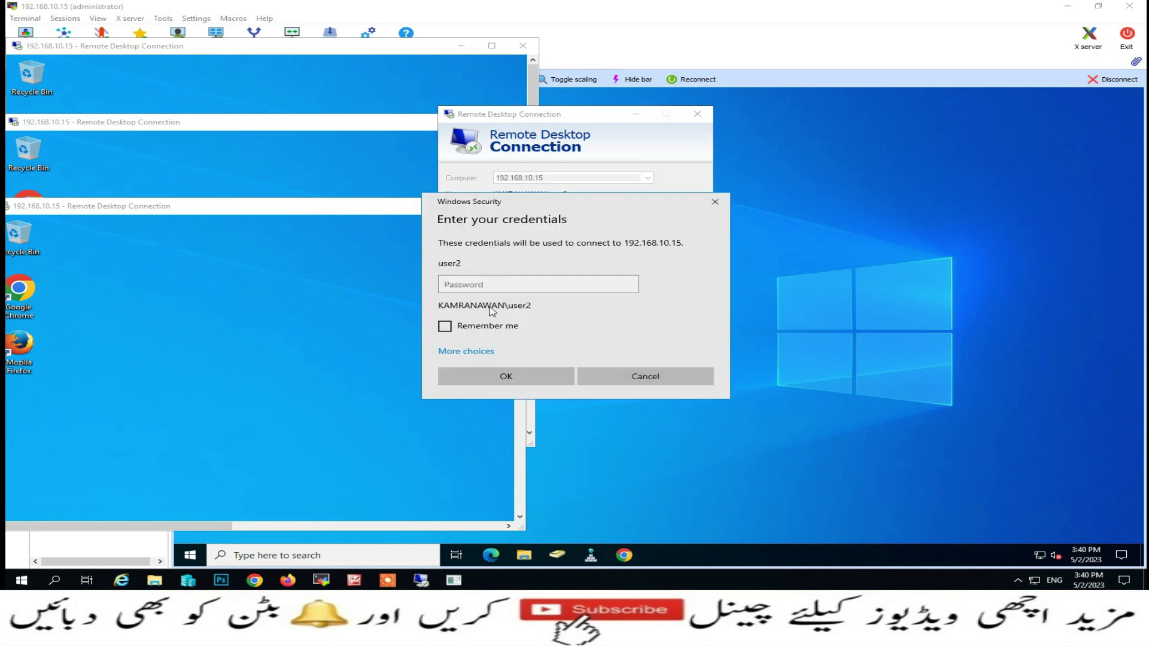
{"action": "left_click", "coordinate": [493, 285]}
{"action": "type", "text": "••"}
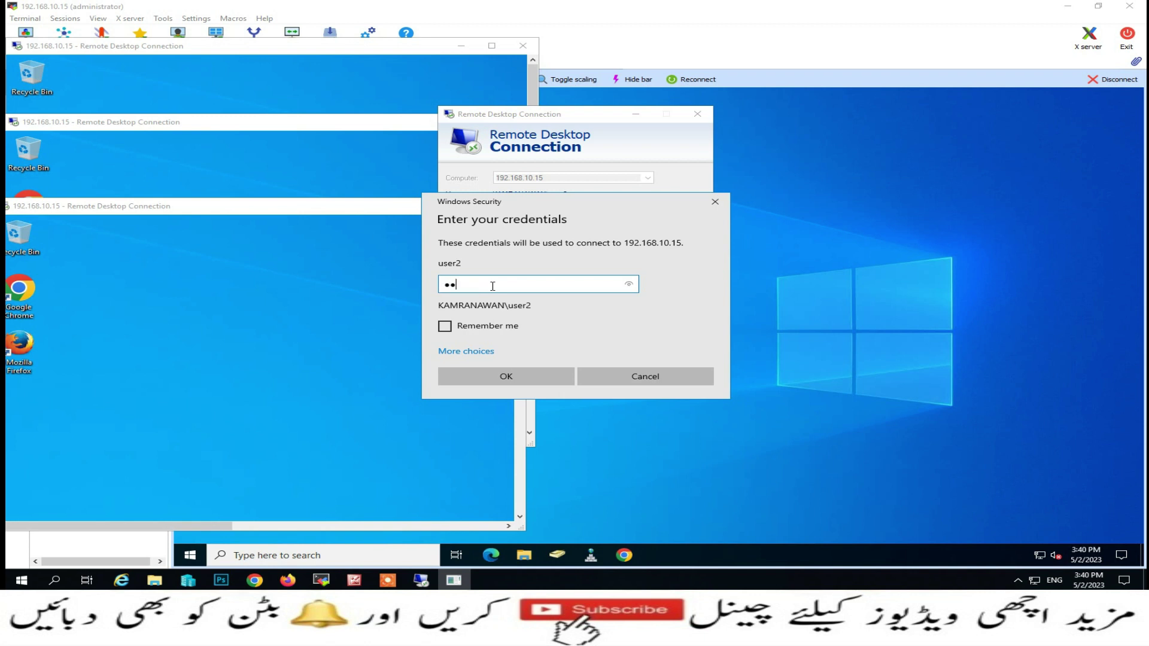
{"action": "key", "text": "Return"}
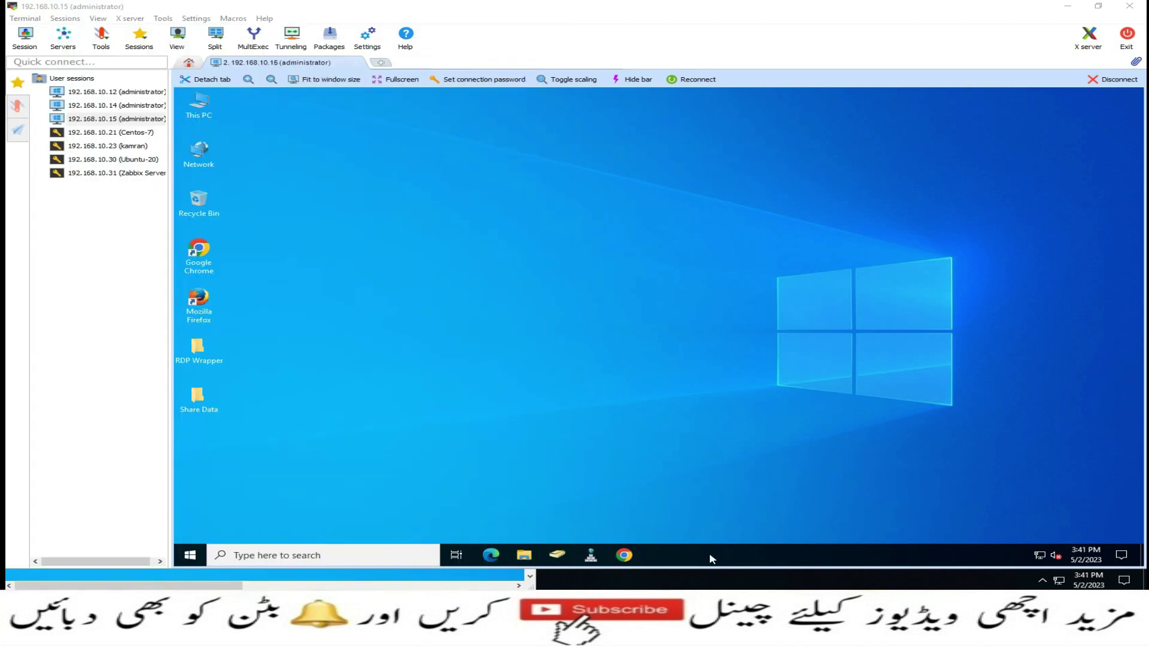
Show Task Manager's Users tab listing the simultaneously signed-in sessions
{"action": "right_click", "coordinate": [709, 552]}
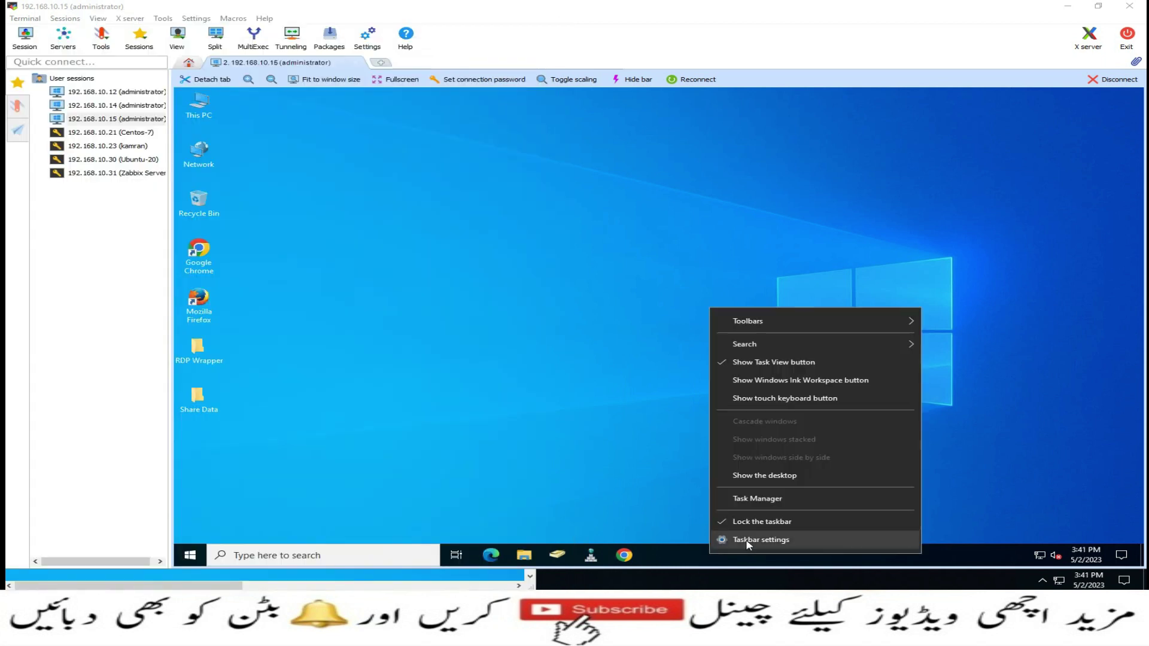
{"action": "left_click", "coordinate": [770, 500]}
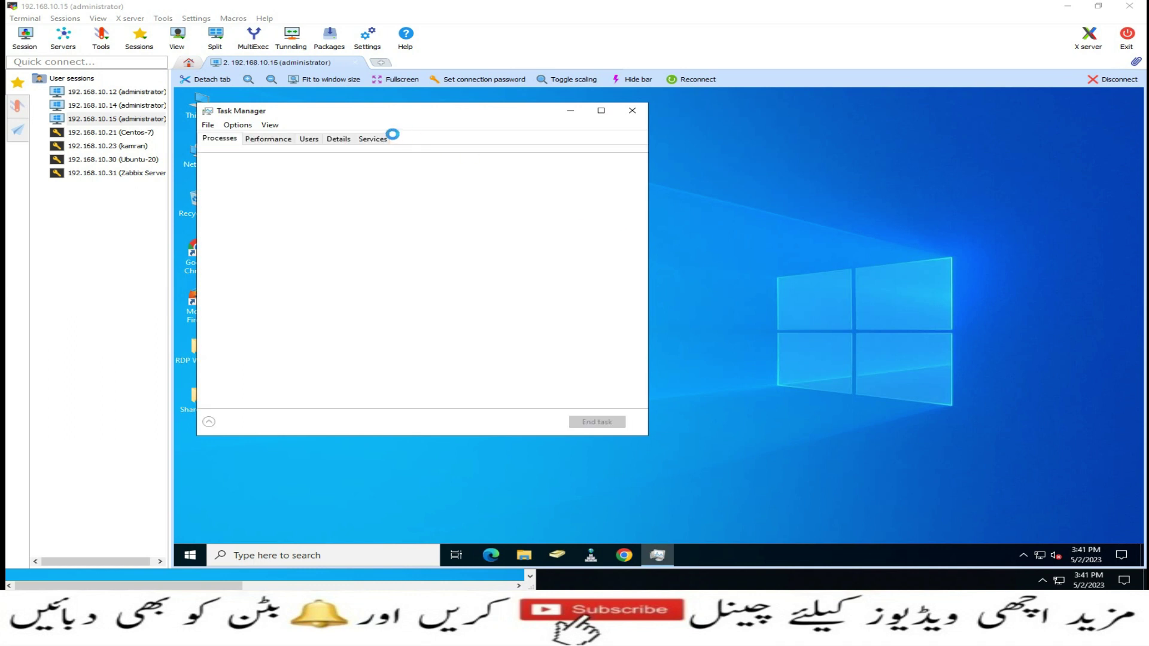
{"action": "left_click", "coordinate": [310, 140]}
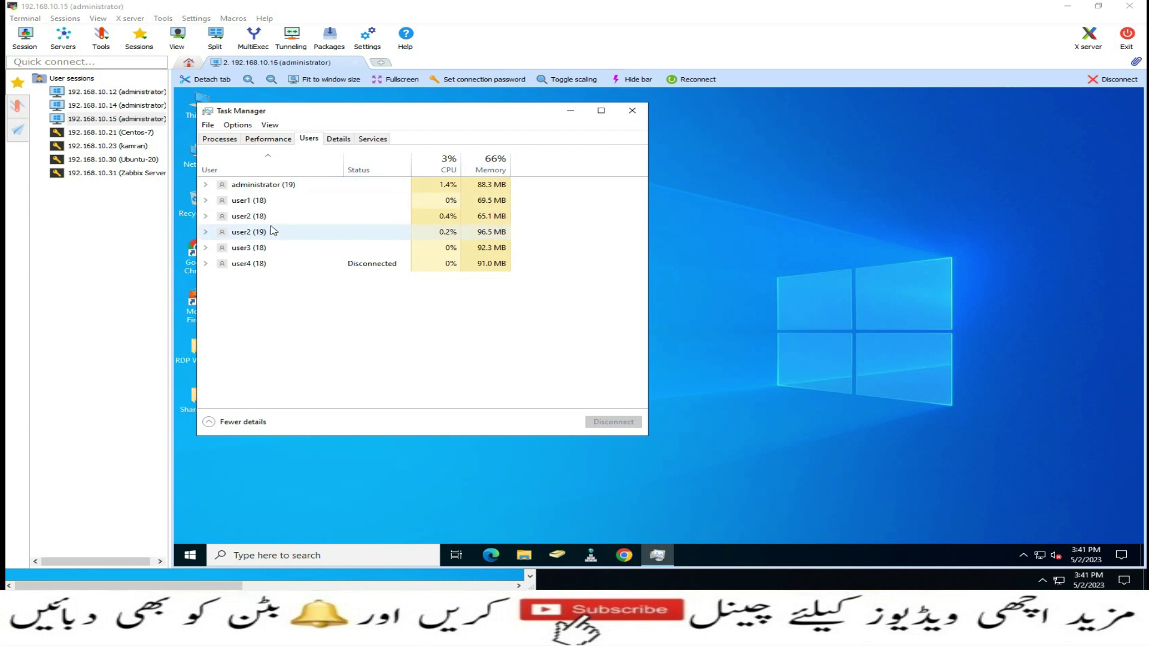
Disconnect user3's session and confirm the disconnect
{"action": "right_click", "coordinate": [250, 255]}
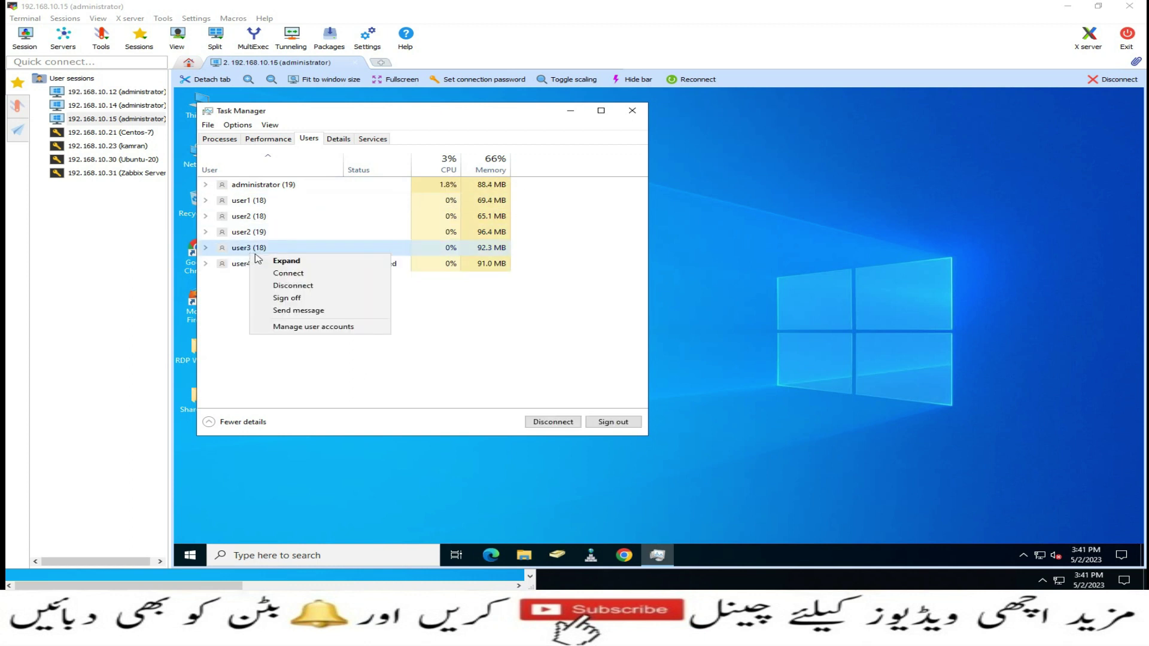
{"action": "left_click", "coordinate": [269, 286]}
{"action": "left_click", "coordinate": [638, 331]}
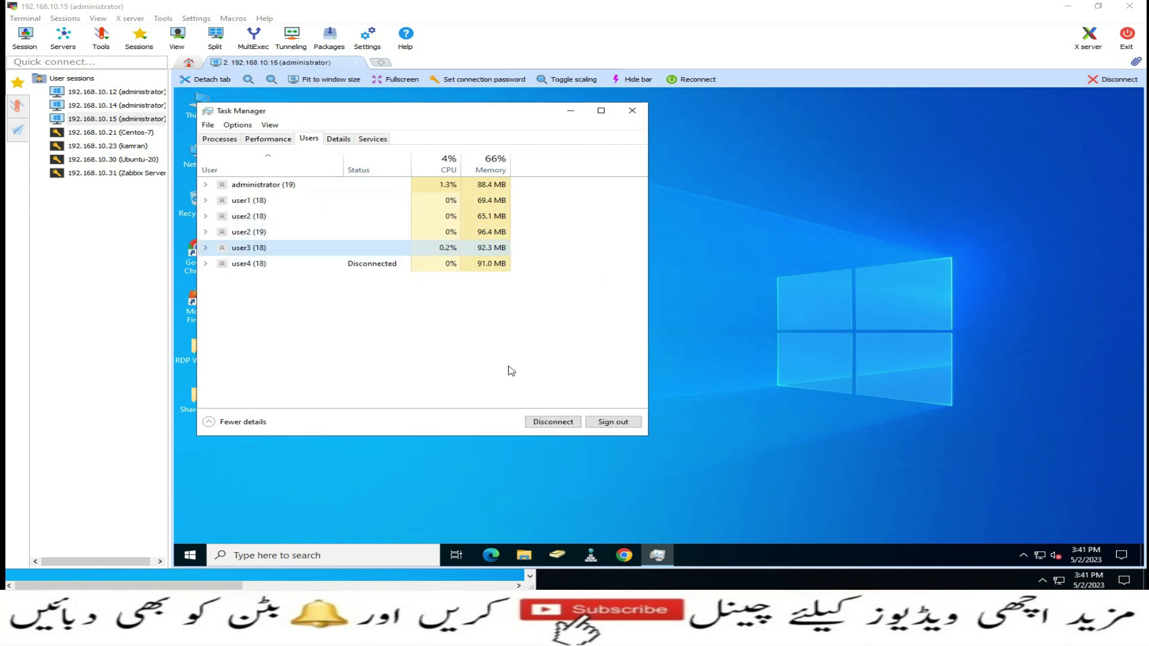
{"action": "left_click", "coordinate": [190, 556]}
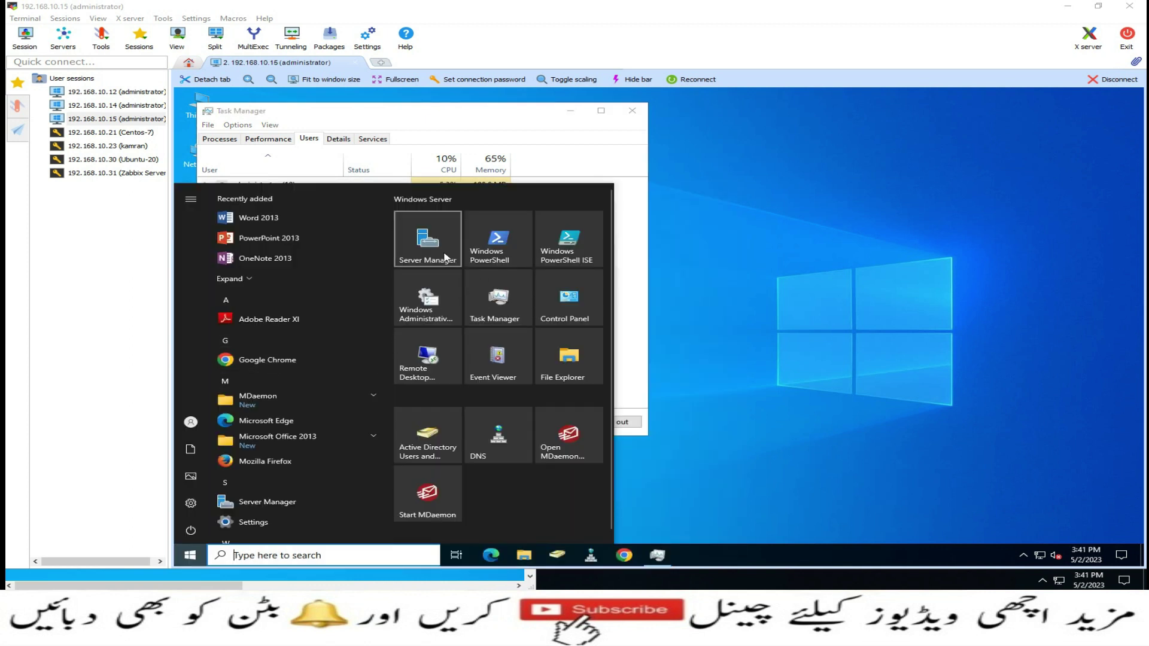
Launch Server Manager, close Task Manager and dismiss the inventory-collection notice
{"action": "left_click", "coordinate": [446, 256]}
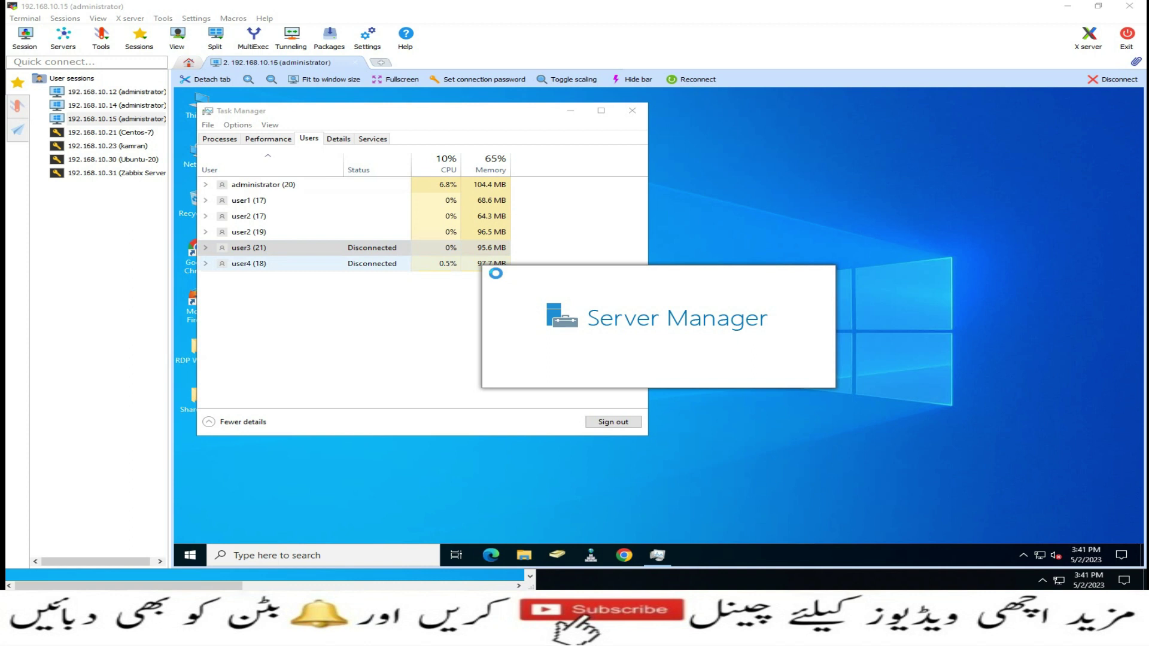
{"action": "left_click", "coordinate": [632, 110]}
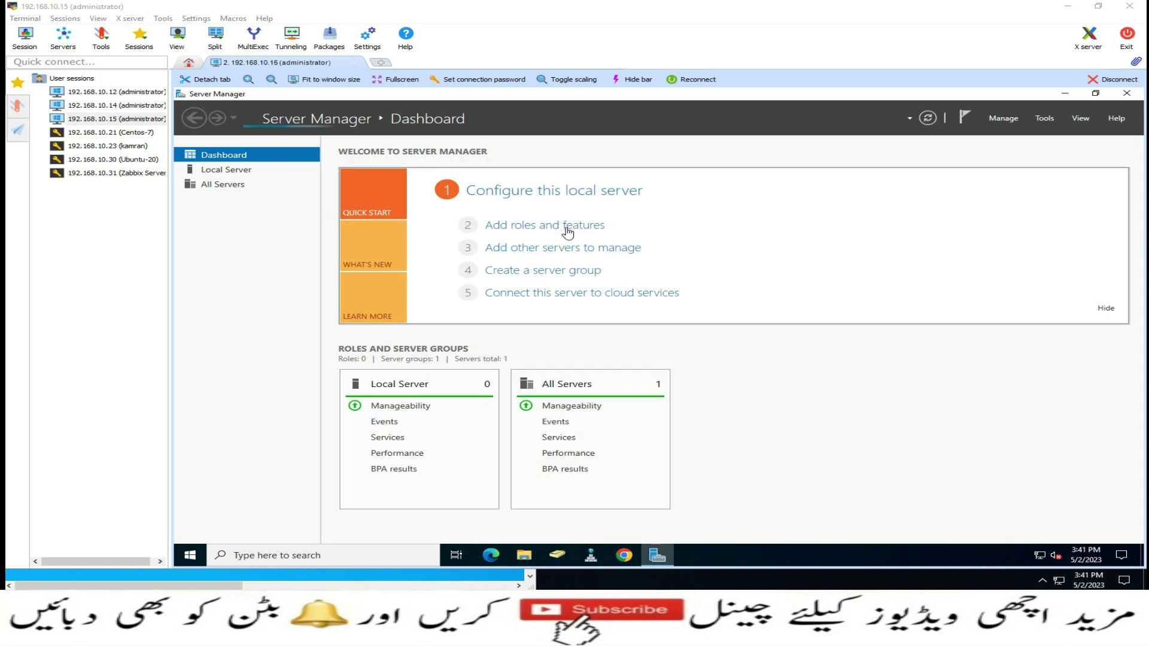
{"action": "left_click", "coordinate": [577, 227]}
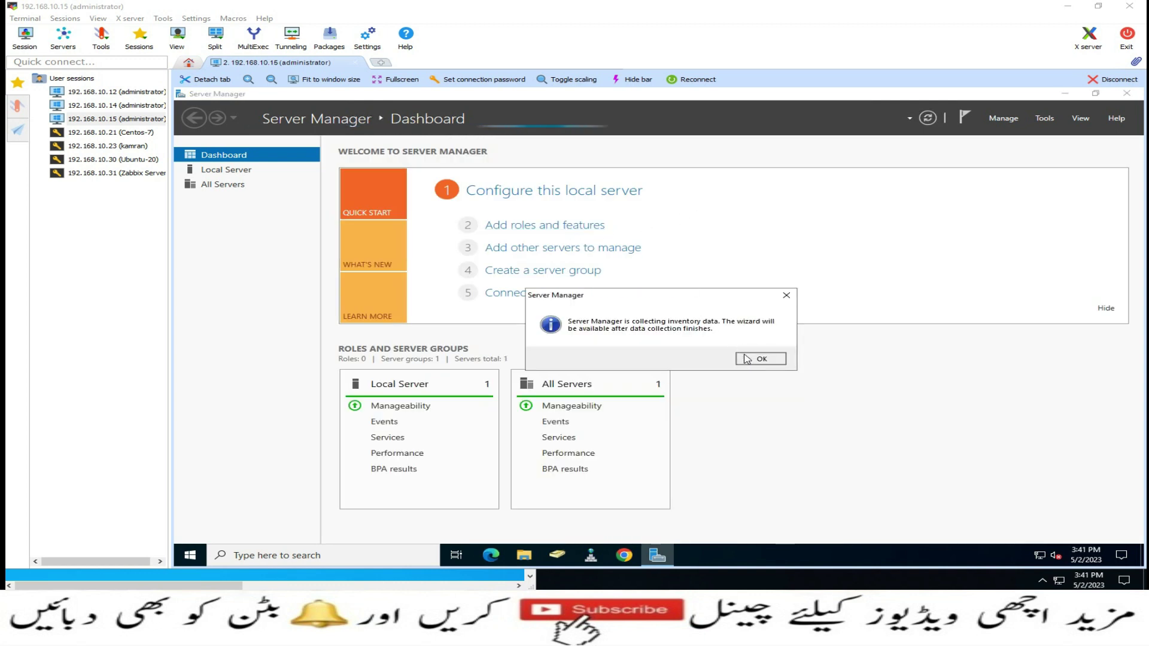
{"action": "left_click", "coordinate": [760, 358]}
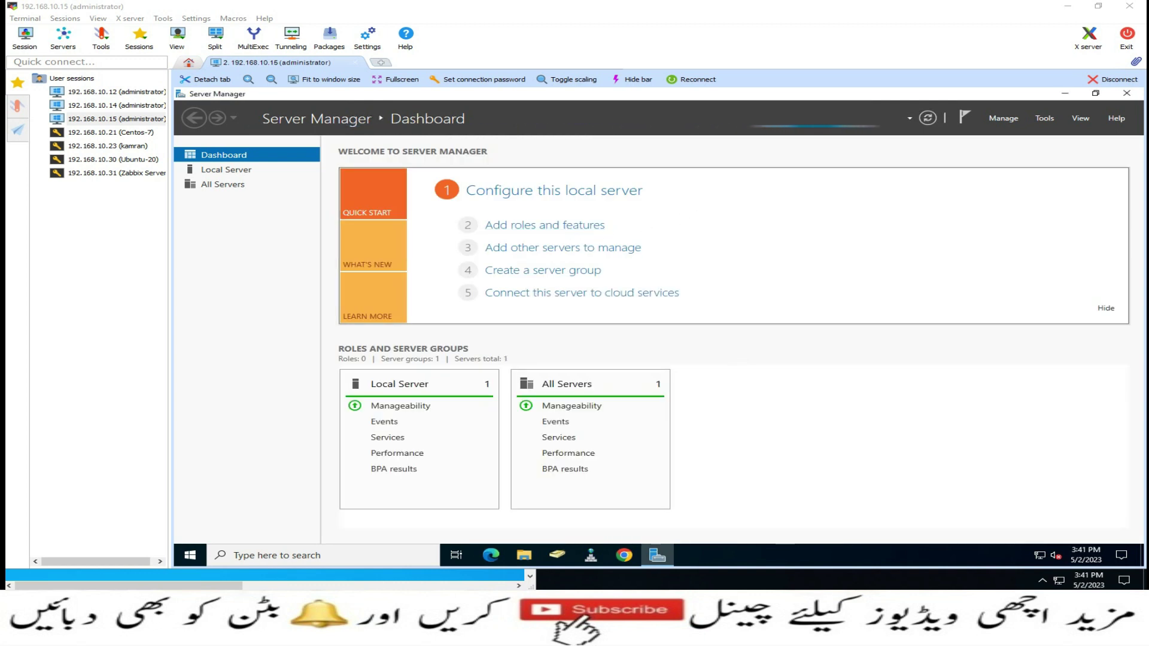
Step the Add Roles and Features wizard to the Server Roles list, cancel it, and close Server Manager
{"action": "left_click", "coordinate": [566, 226]}
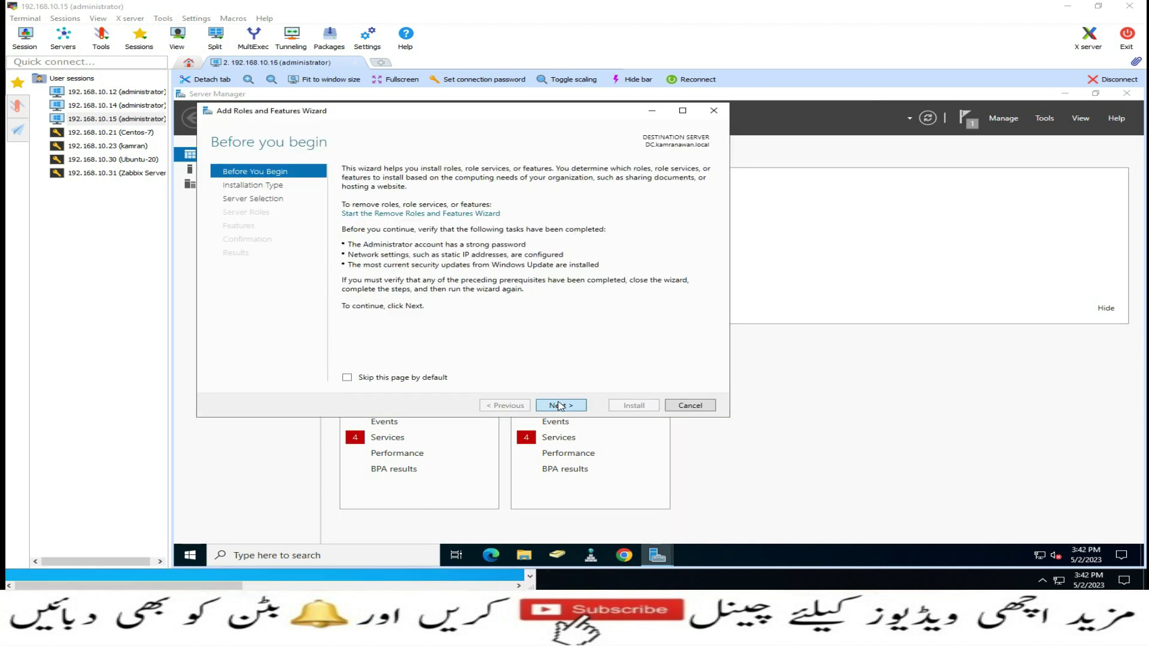
{"action": "left_click", "coordinate": [558, 405]}
{"action": "left_click", "coordinate": [558, 406]}
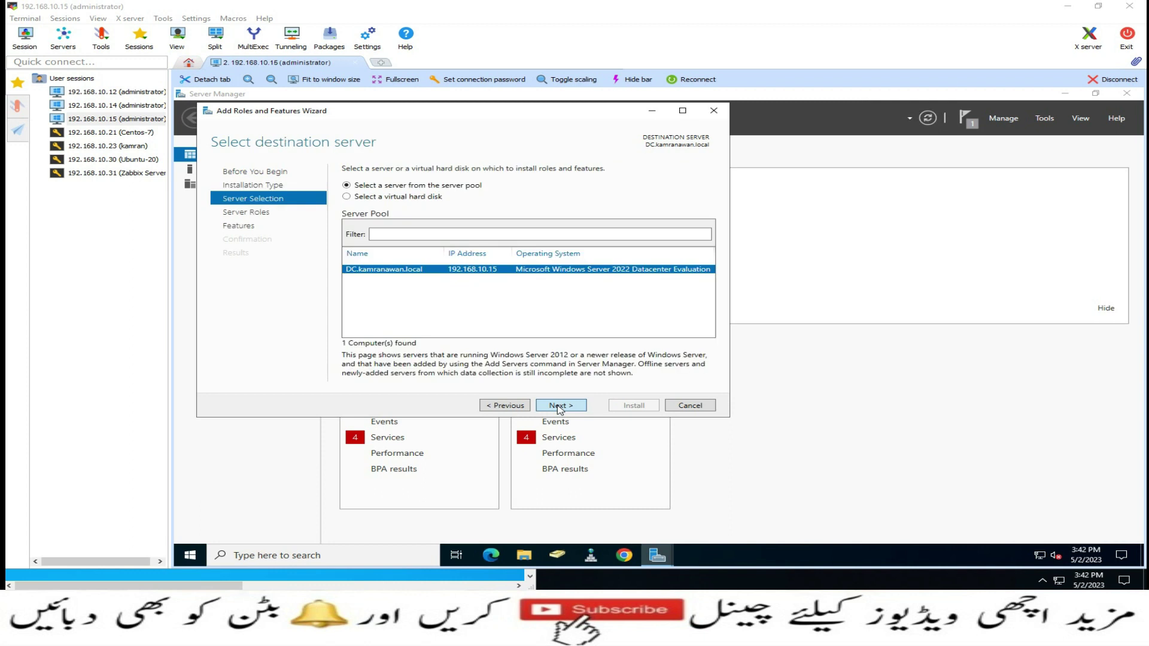
{"action": "left_click", "coordinate": [559, 406]}
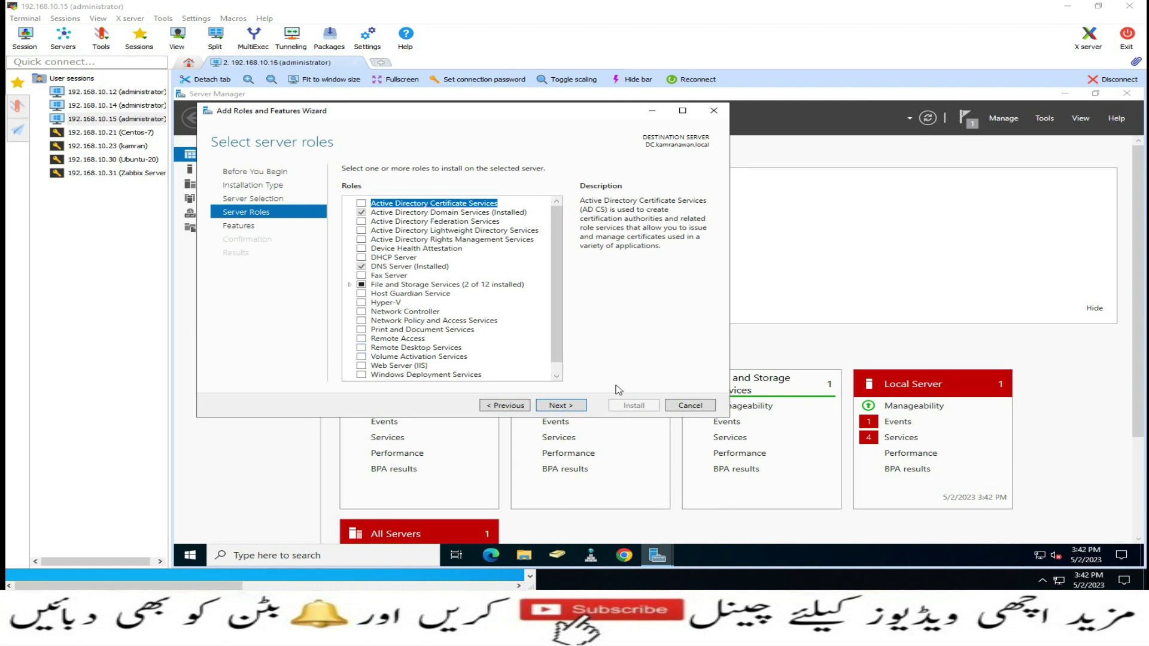
{"action": "left_click", "coordinate": [689, 405]}
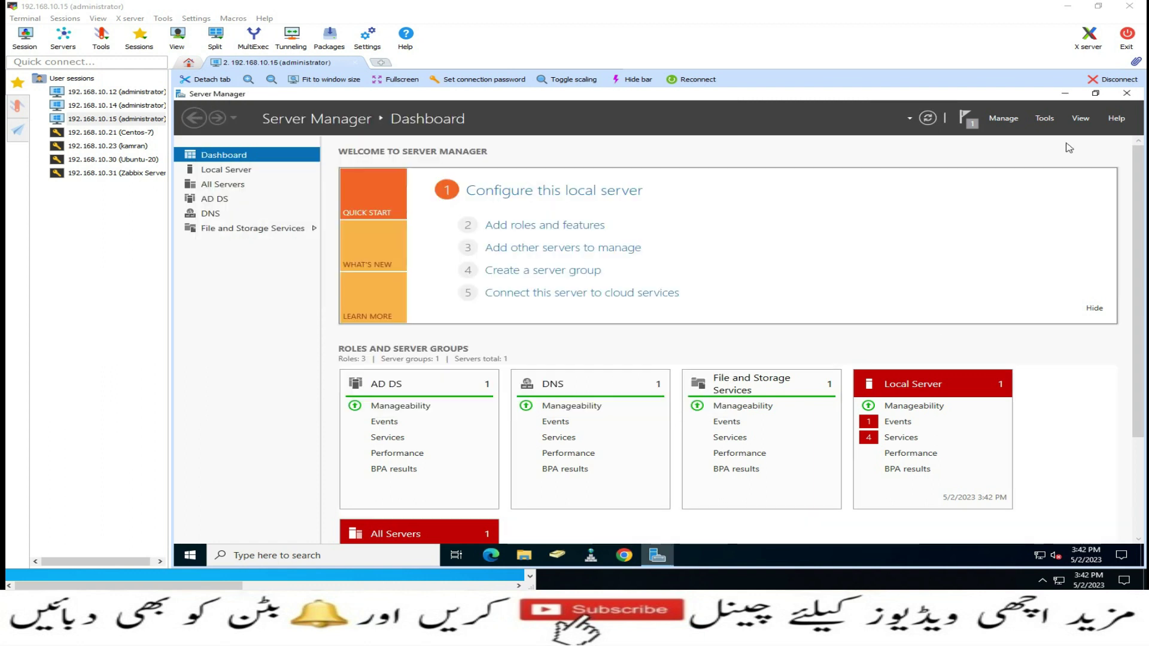
{"action": "left_click", "coordinate": [1127, 95]}
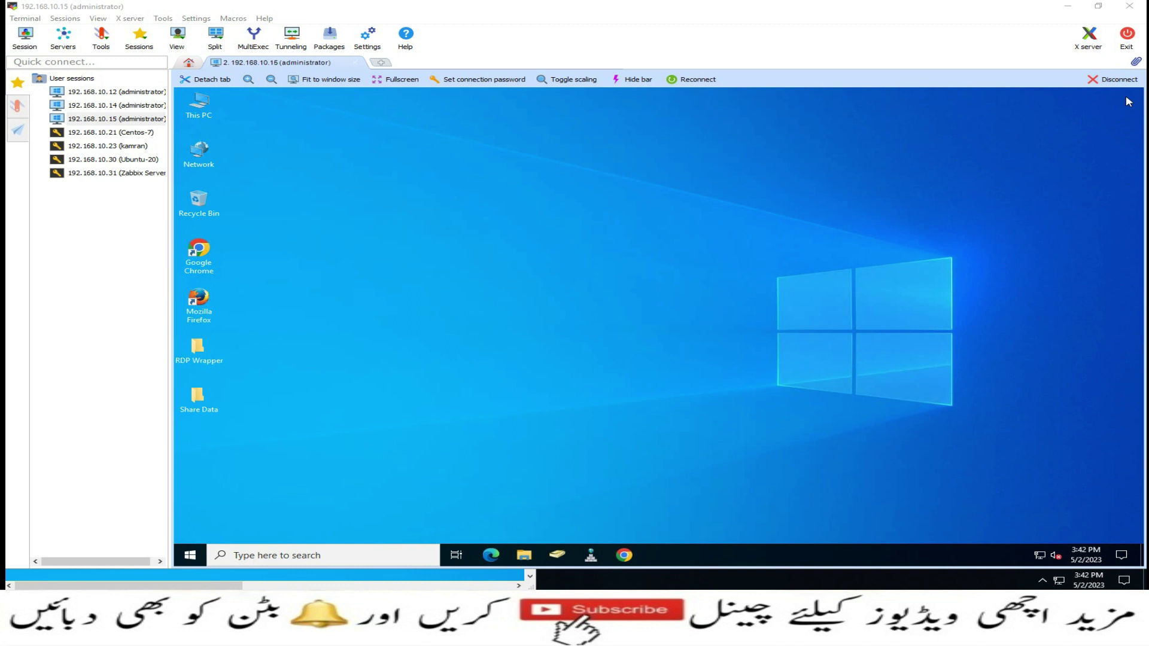